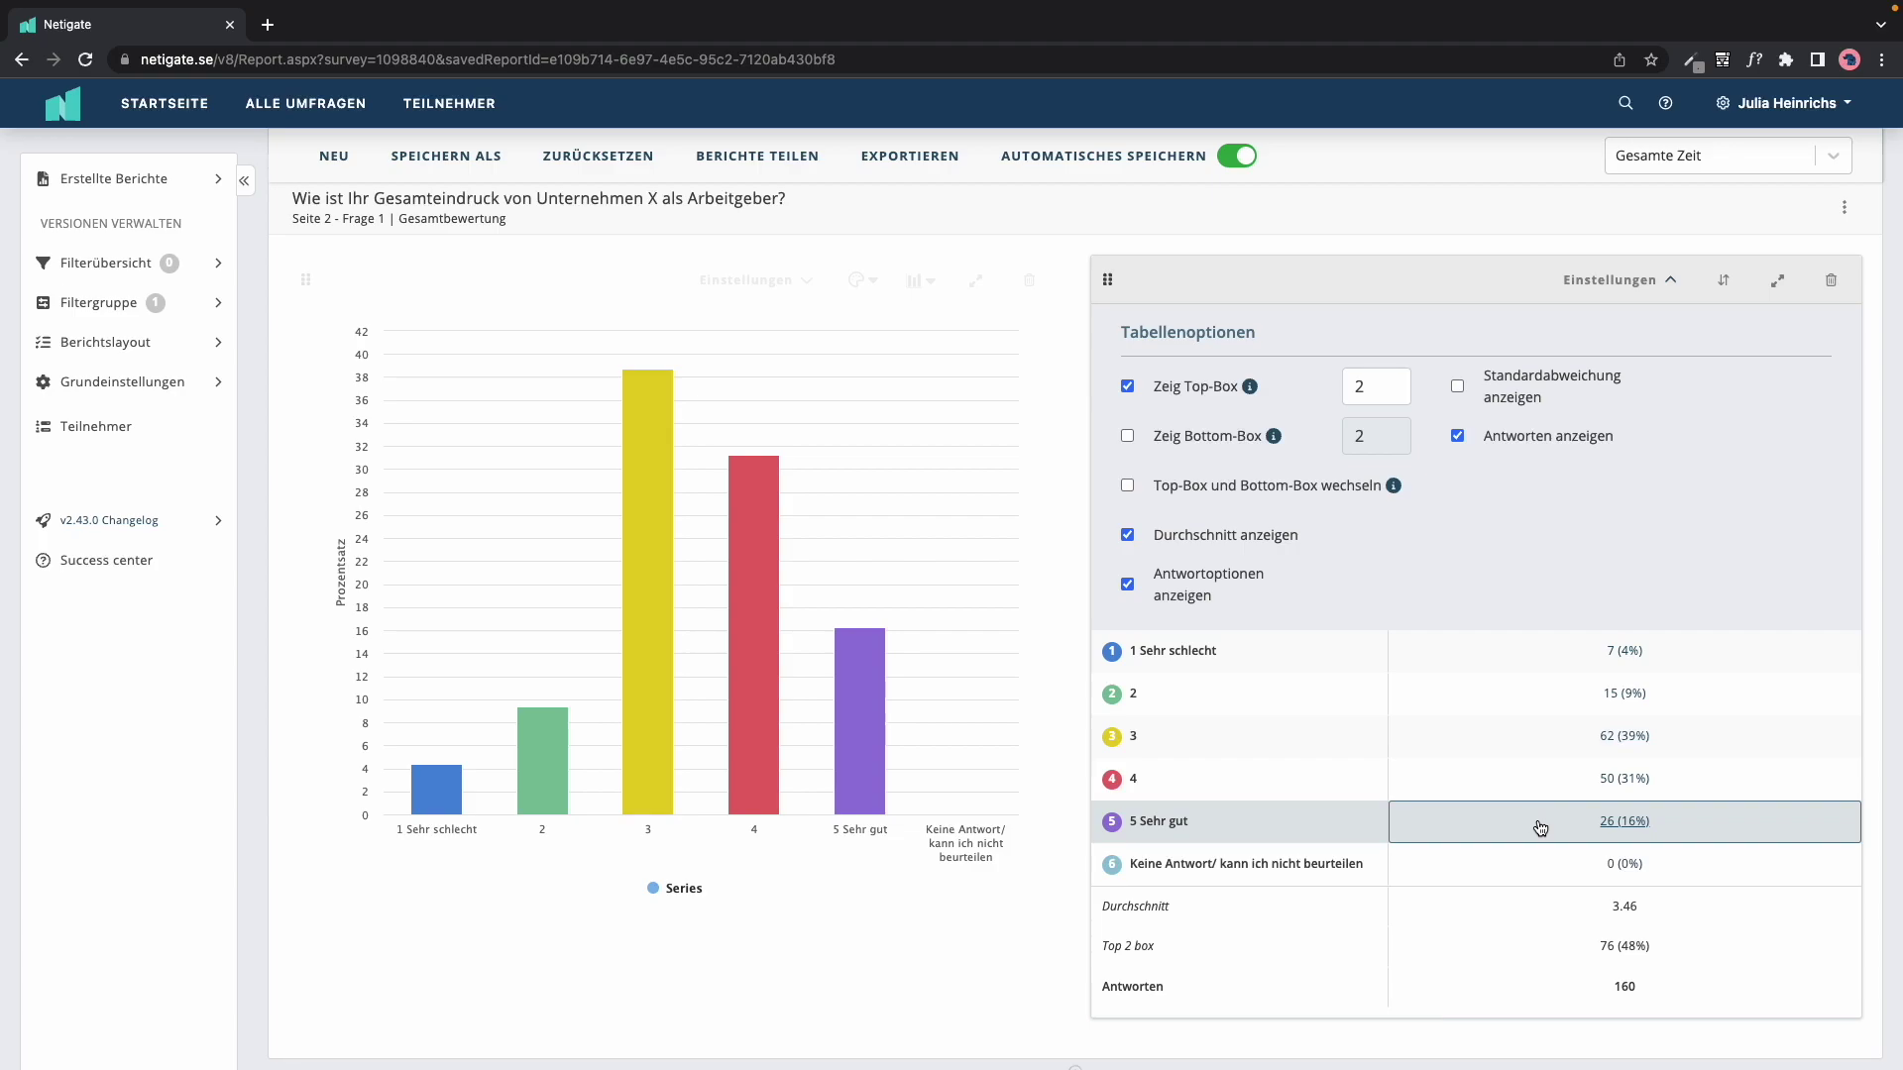
Step: Raise the Gesamteindruck top-box summary to Top 3, showing 138 (86%), and collapse the table options
{"action": "left_click", "coordinate": [1398, 381]}
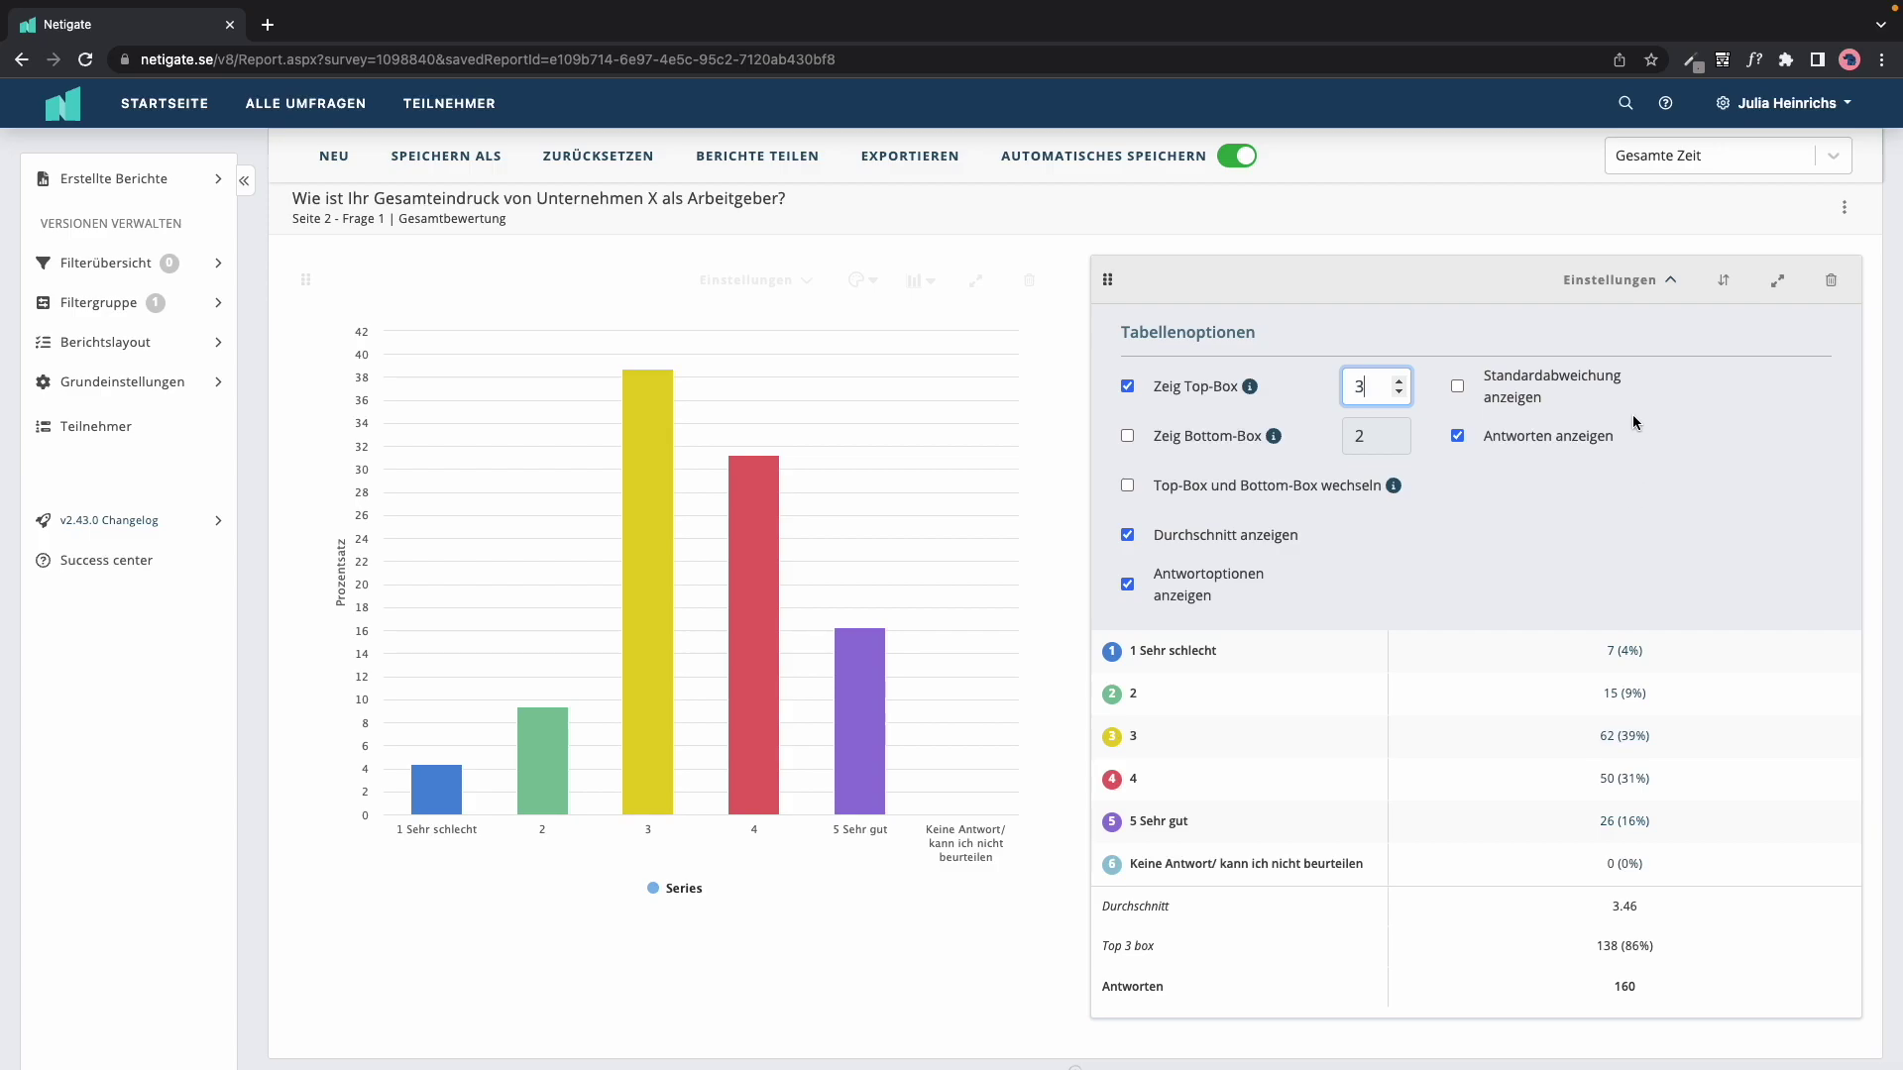
{"action": "left_click", "coordinate": [1660, 282]}
{"action": "scroll", "coordinate": [1626, 712], "scroll_direction": "down", "scroll_amount": 8}
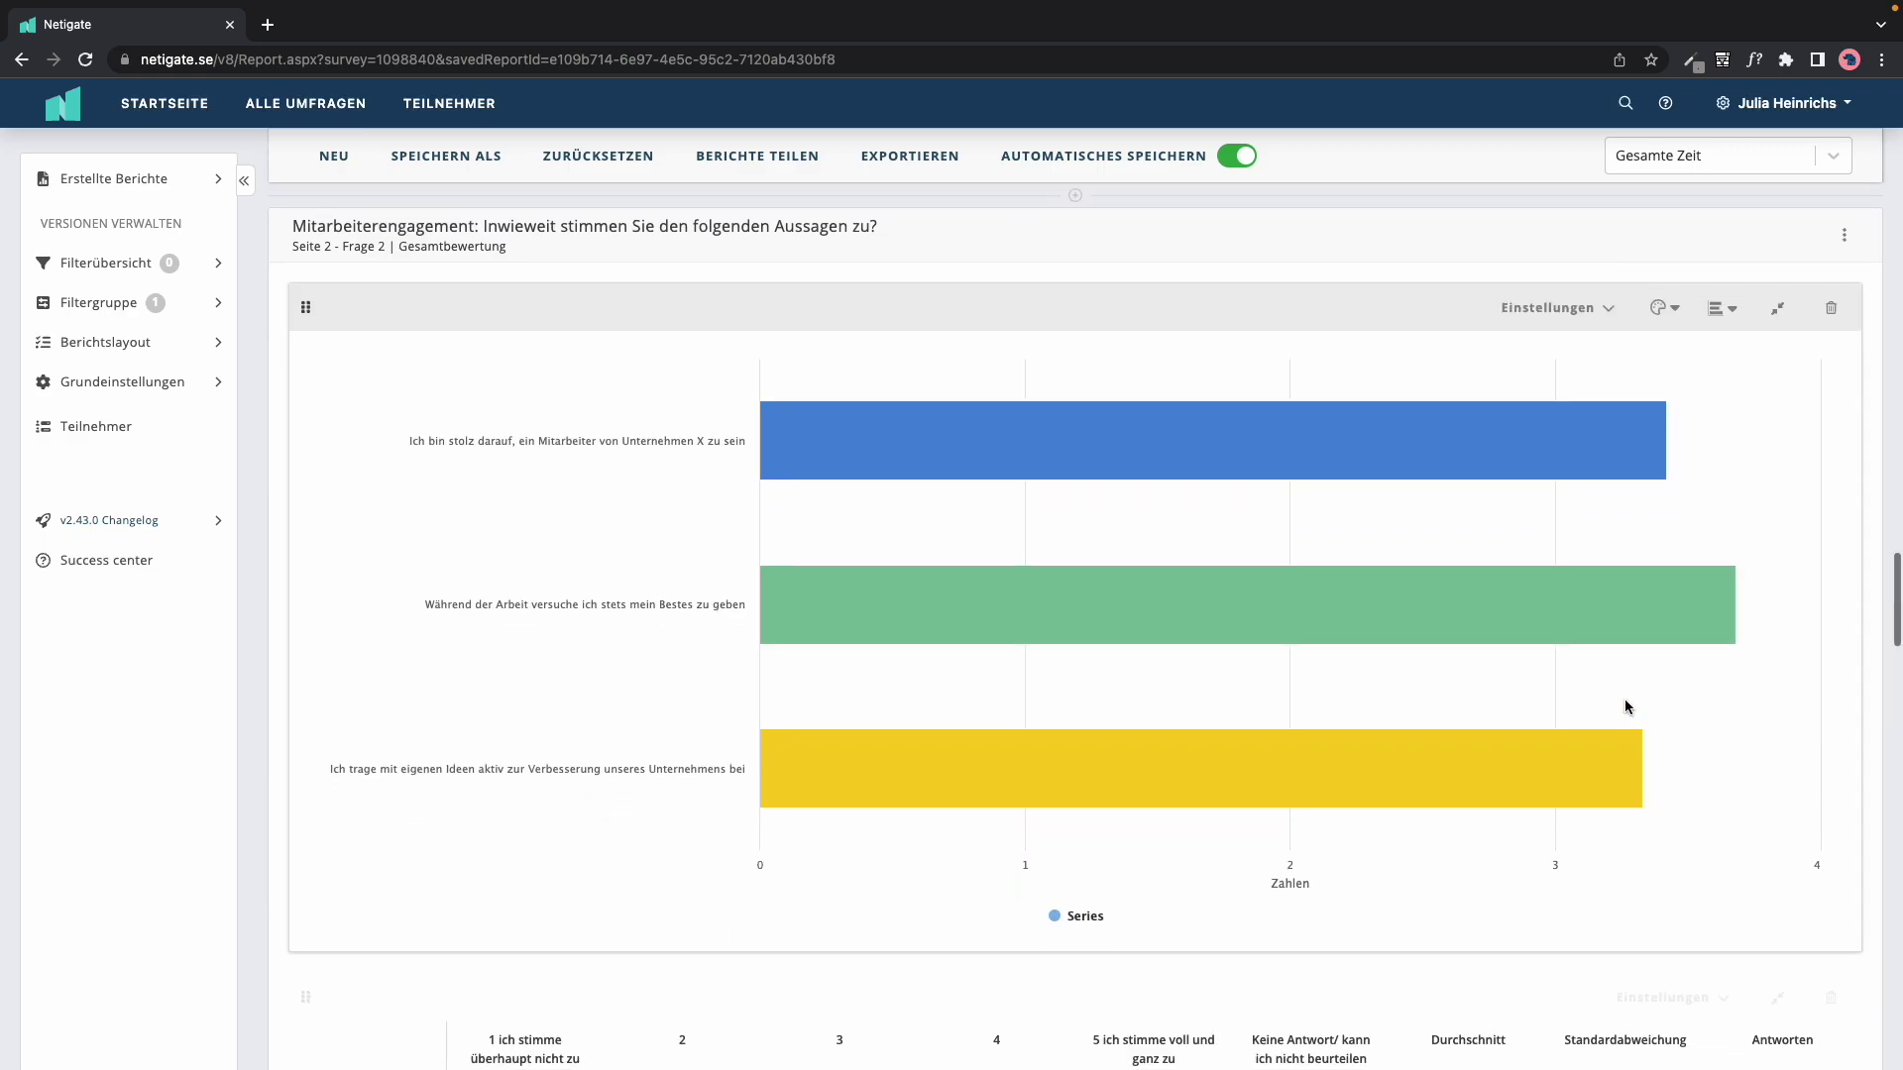
{"action": "scroll", "coordinate": [1626, 699], "scroll_direction": "down", "scroll_amount": 1}
{"action": "scroll", "coordinate": [1625, 701], "scroll_direction": "down", "scroll_amount": 4}
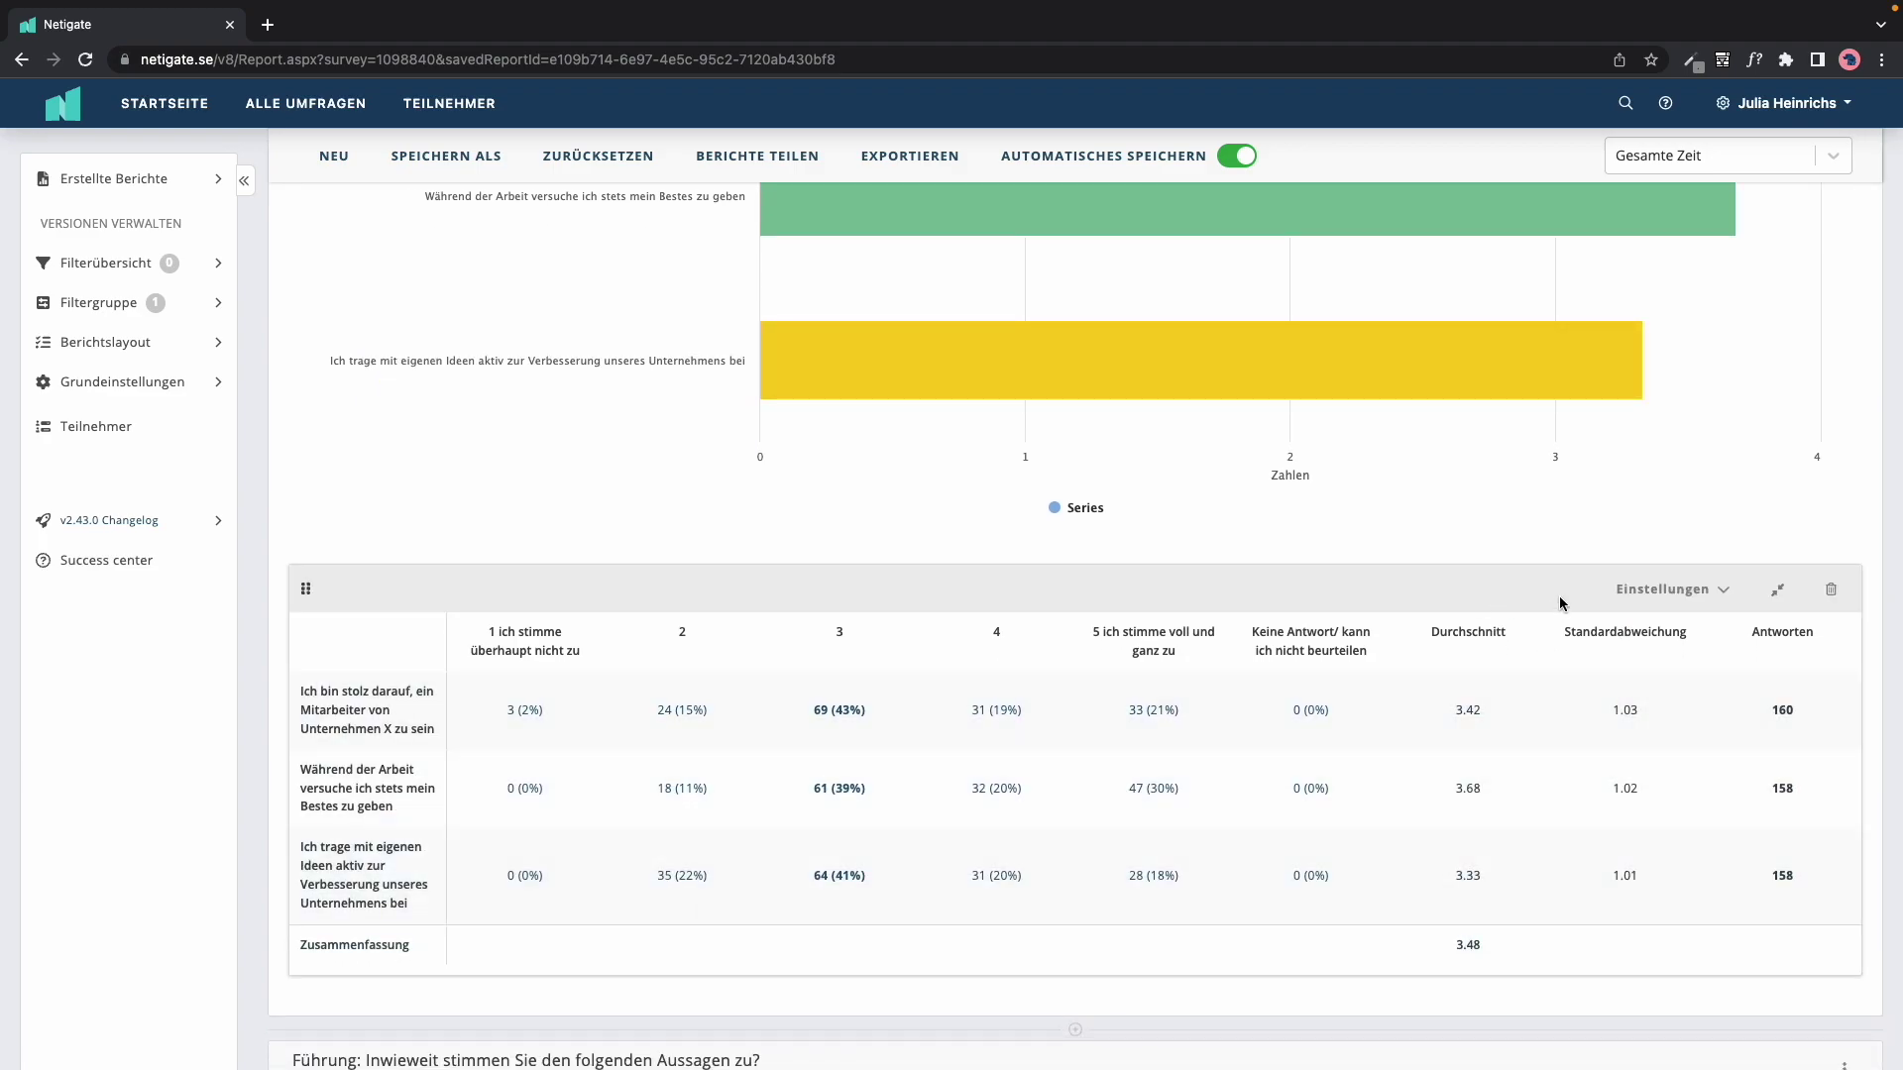
{"action": "scroll", "coordinate": [1606, 862], "scroll_direction": "down", "scroll_amount": 5}
{"action": "scroll", "coordinate": [1608, 859], "scroll_direction": "down", "scroll_amount": 5}
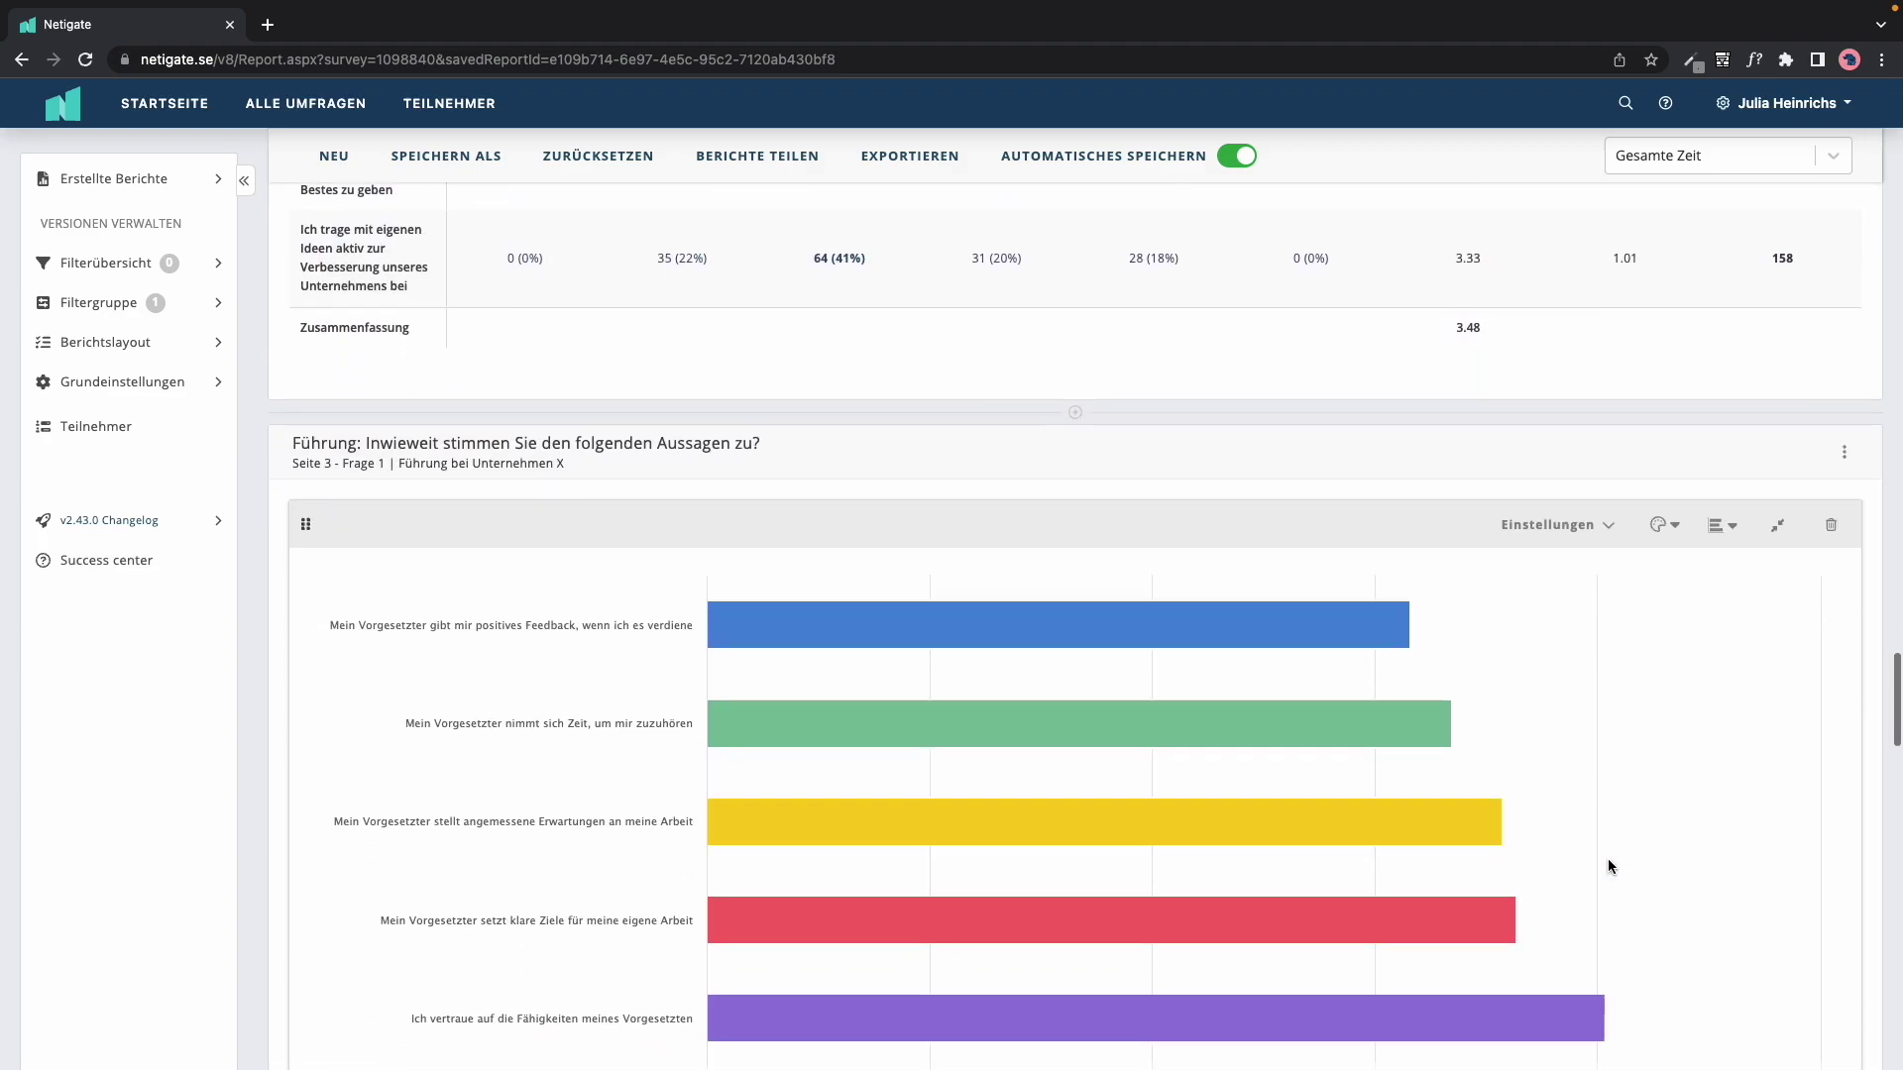
{"action": "scroll", "coordinate": [1608, 858], "scroll_direction": "up", "scroll_amount": 2}
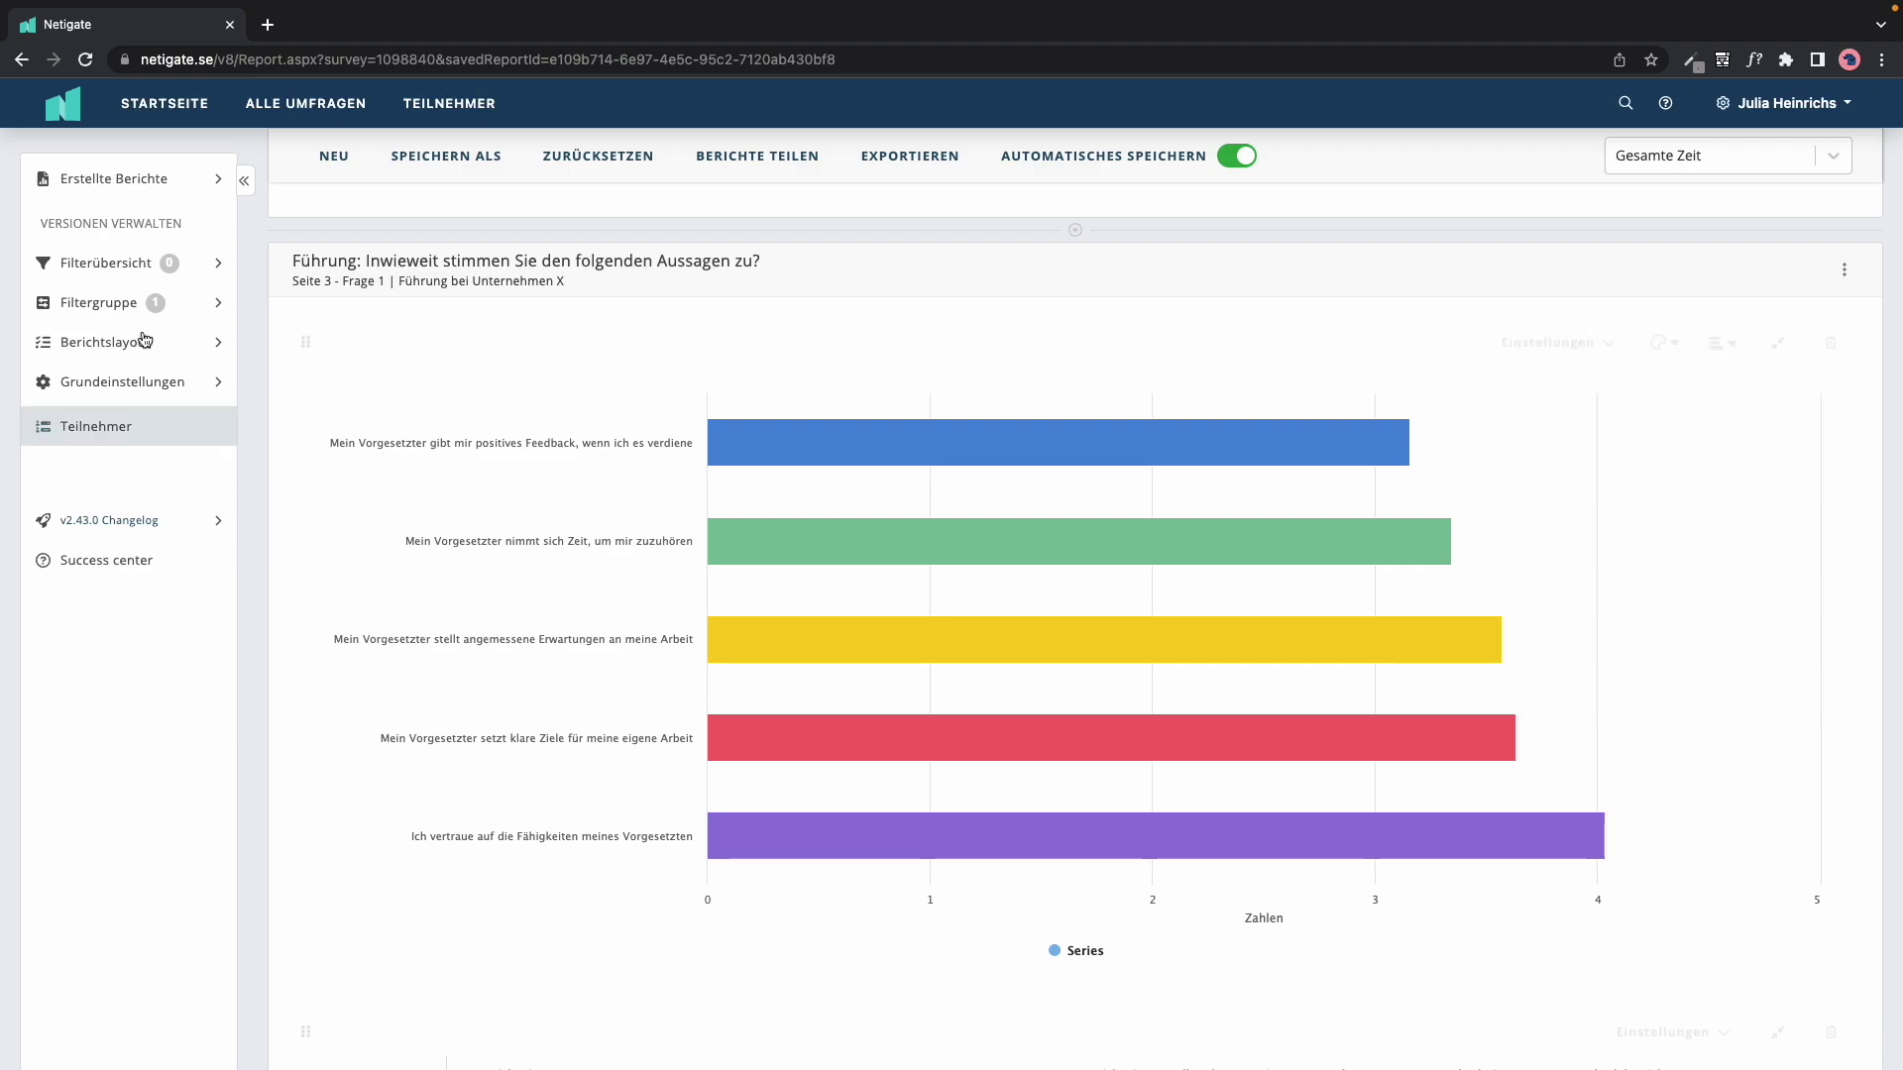
{"action": "left_click", "coordinate": [73, 435]}
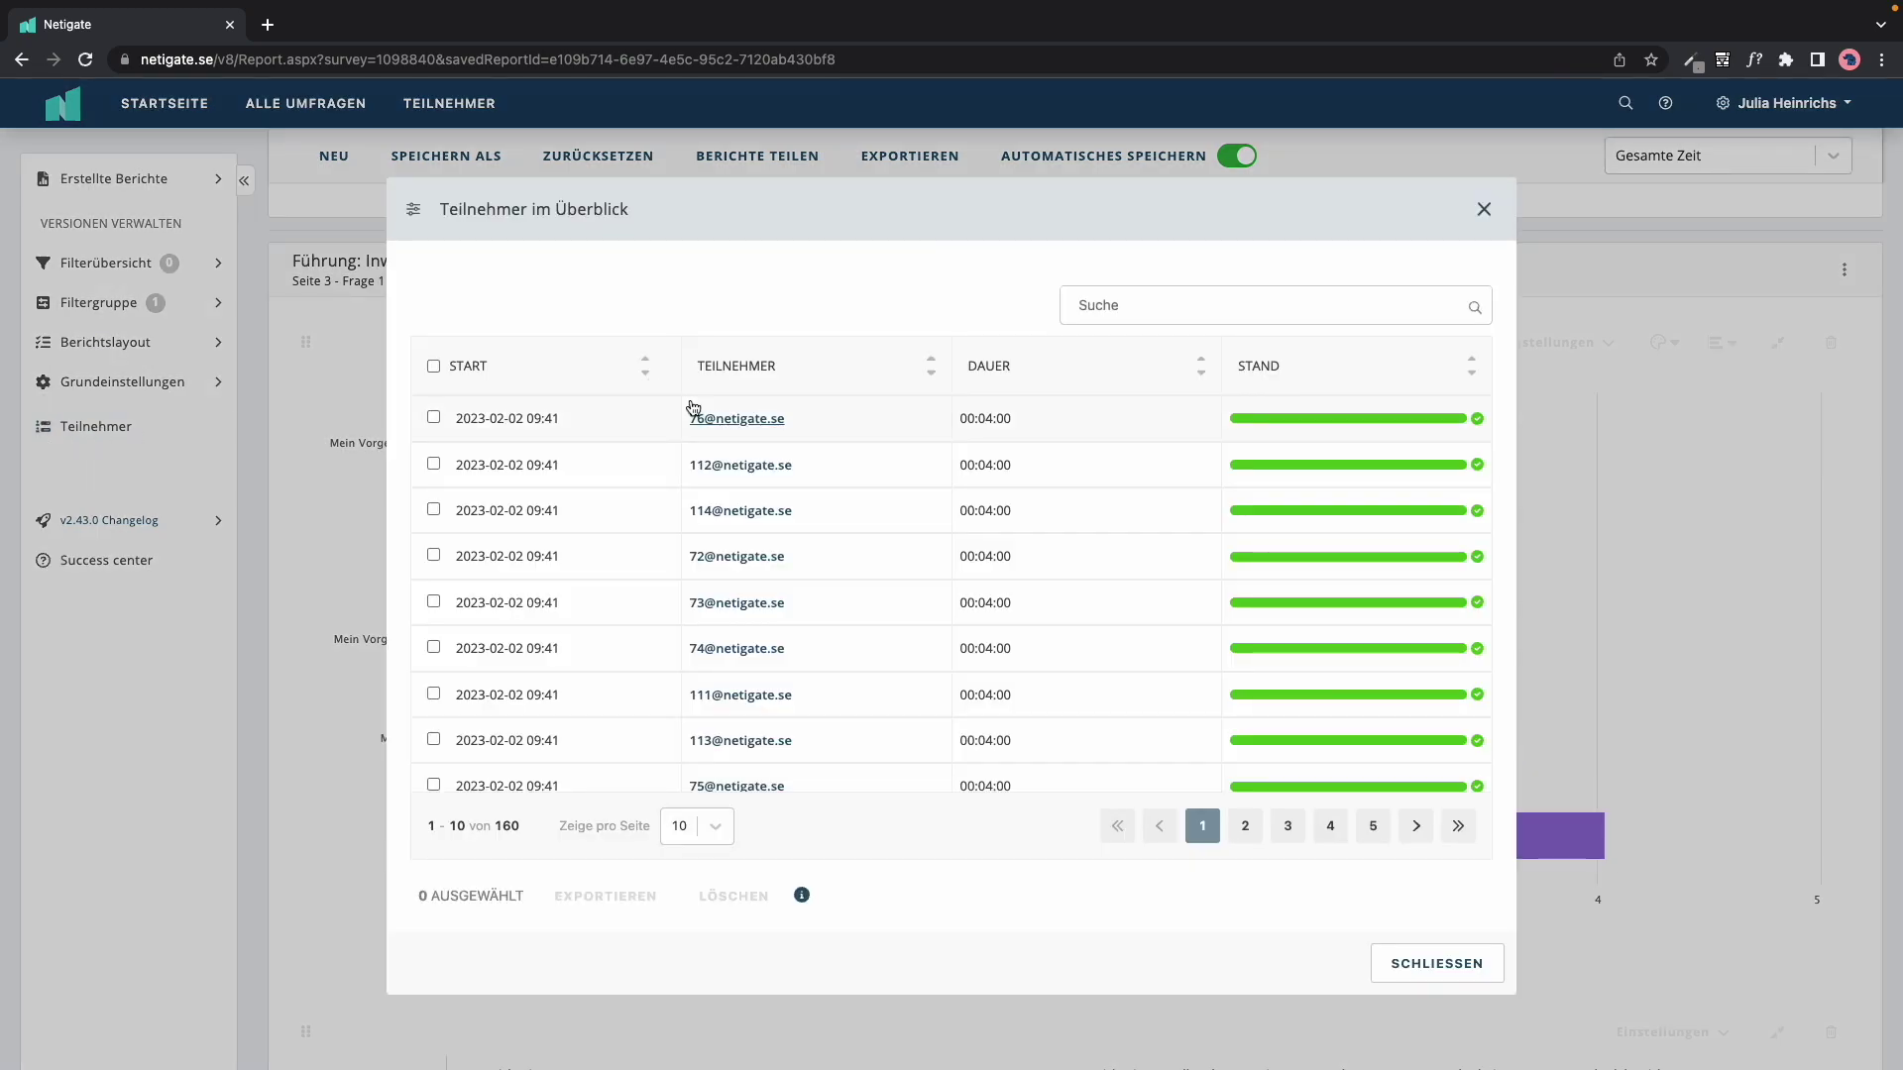
{"action": "scroll", "coordinate": [838, 578], "scroll_direction": "down", "scroll_amount": 1}
{"action": "scroll", "coordinate": [838, 578], "scroll_direction": "up", "scroll_amount": 1}
{"action": "left_click", "coordinate": [743, 420]}
{"action": "scroll", "coordinate": [803, 635], "scroll_direction": "down", "scroll_amount": 10}
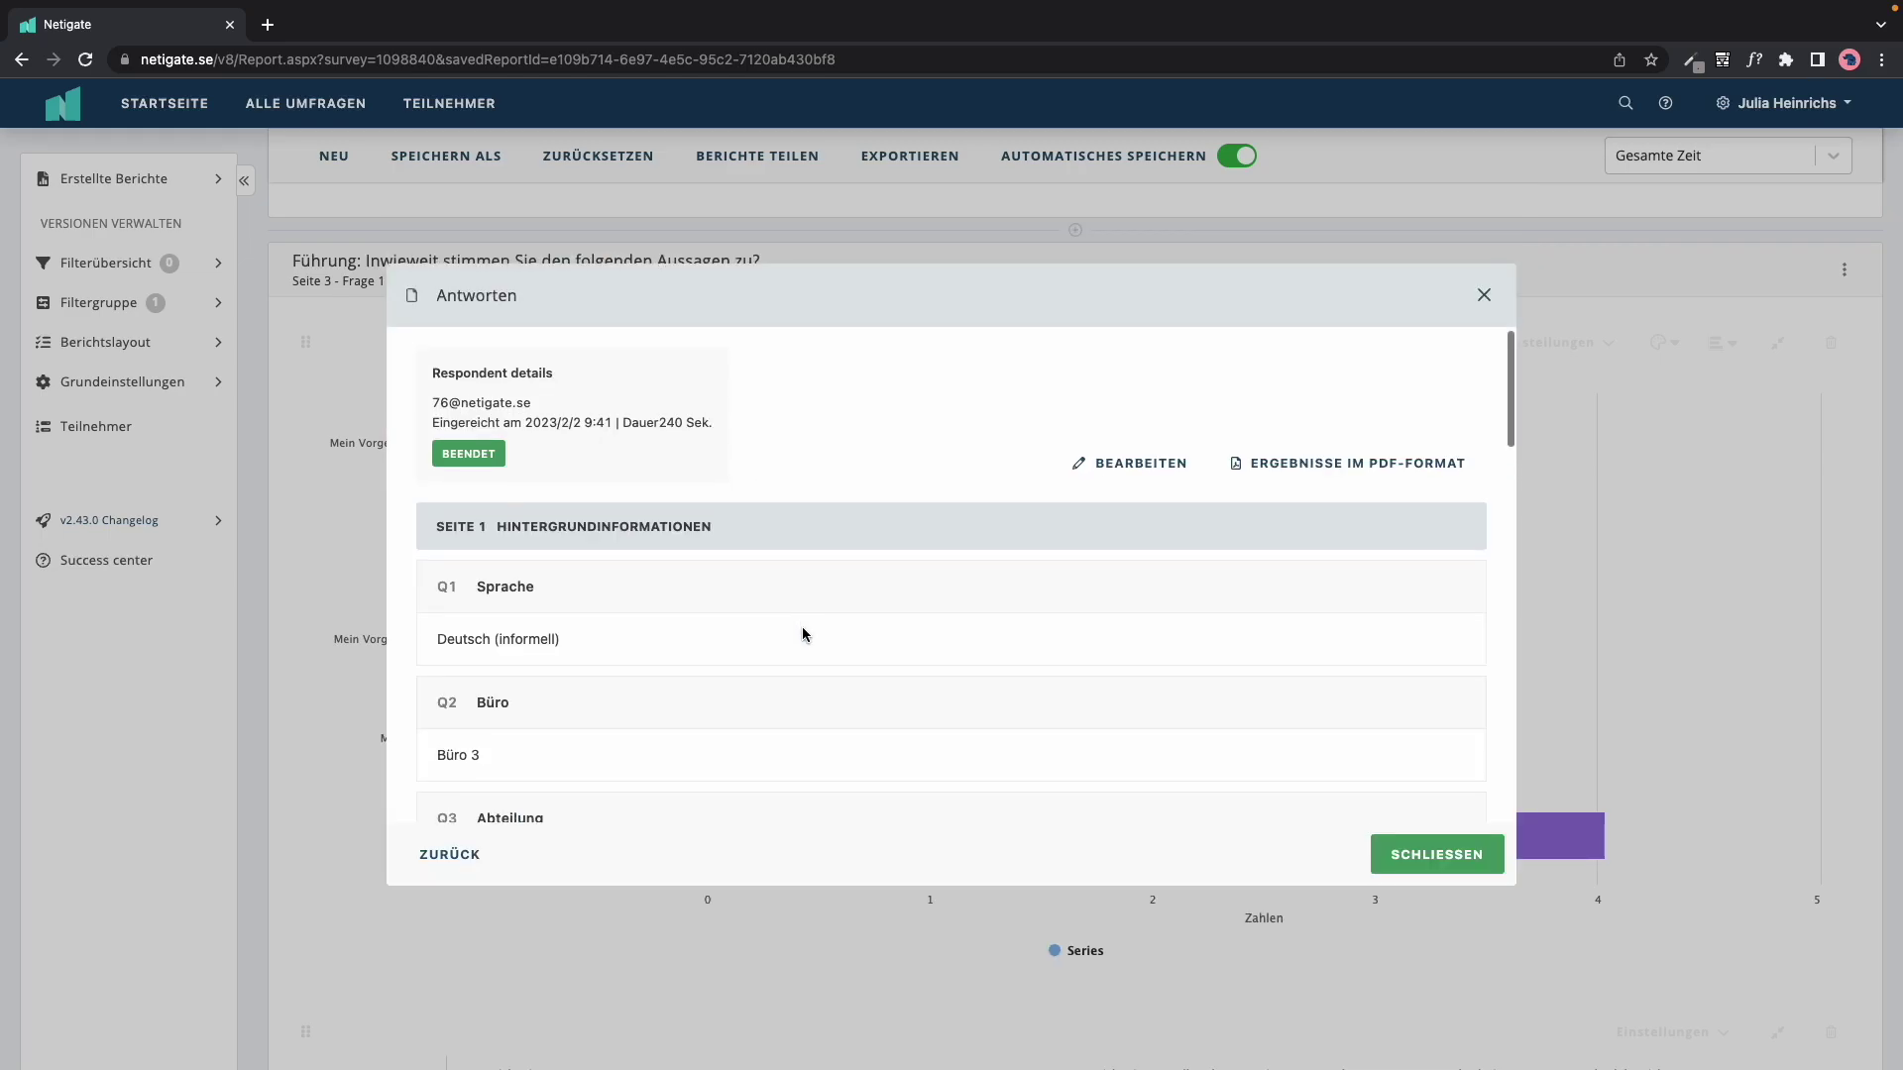
{"action": "scroll", "coordinate": [803, 635], "scroll_direction": "down", "scroll_amount": 10}
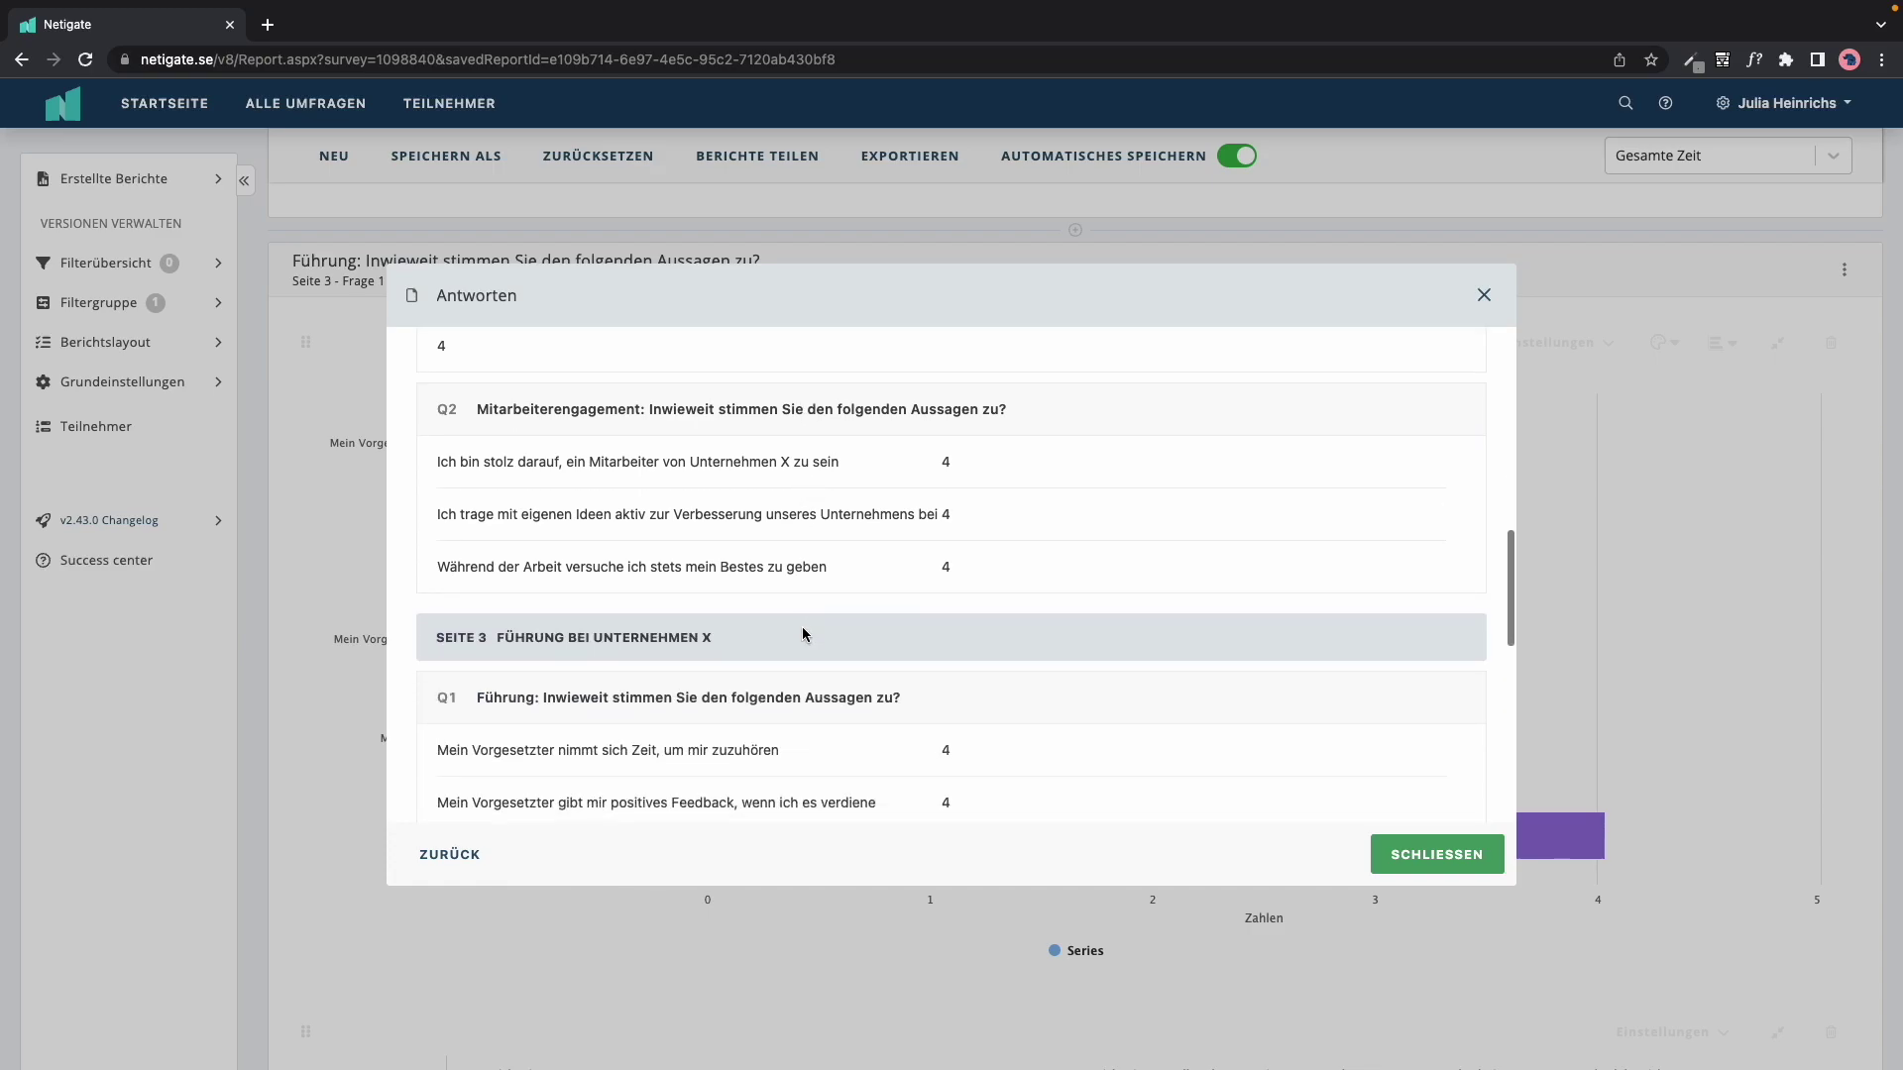
{"action": "scroll", "coordinate": [803, 627], "scroll_direction": "up", "scroll_amount": 20}
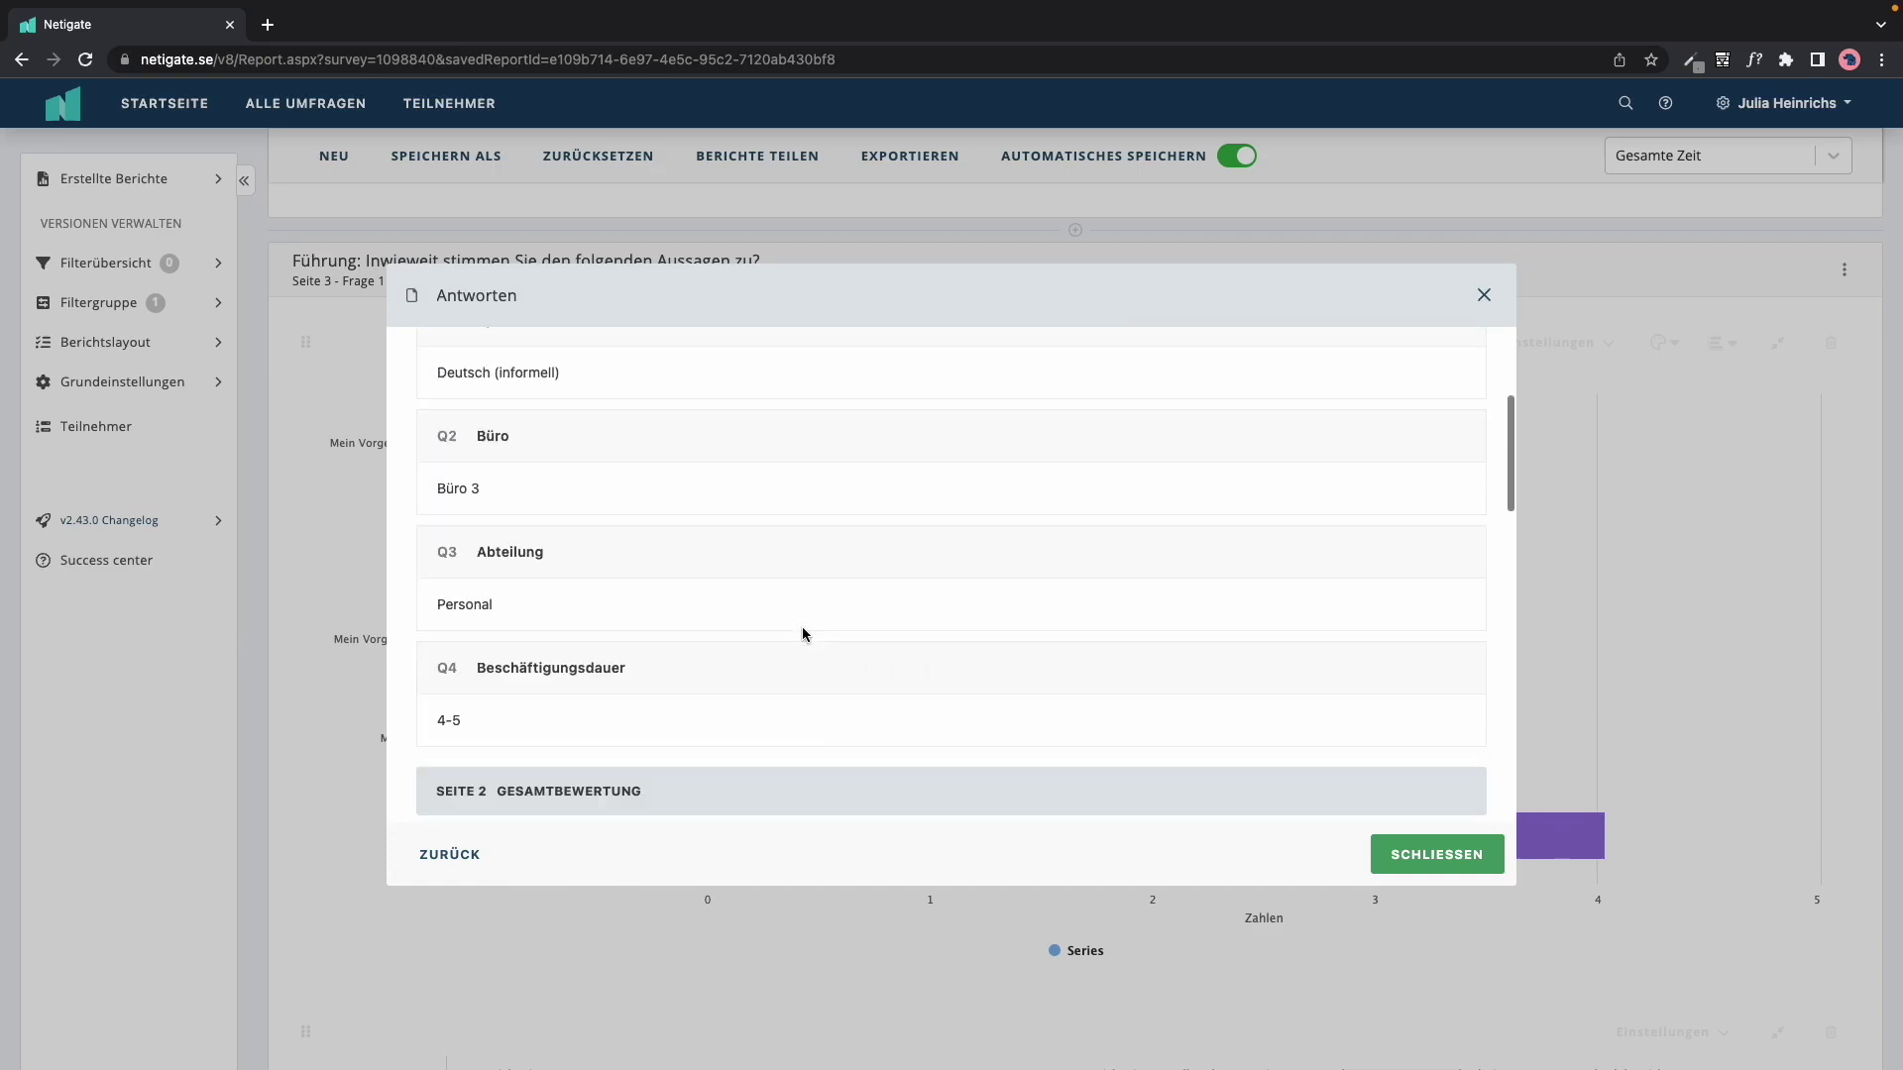
{"action": "left_click", "coordinate": [437, 861]}
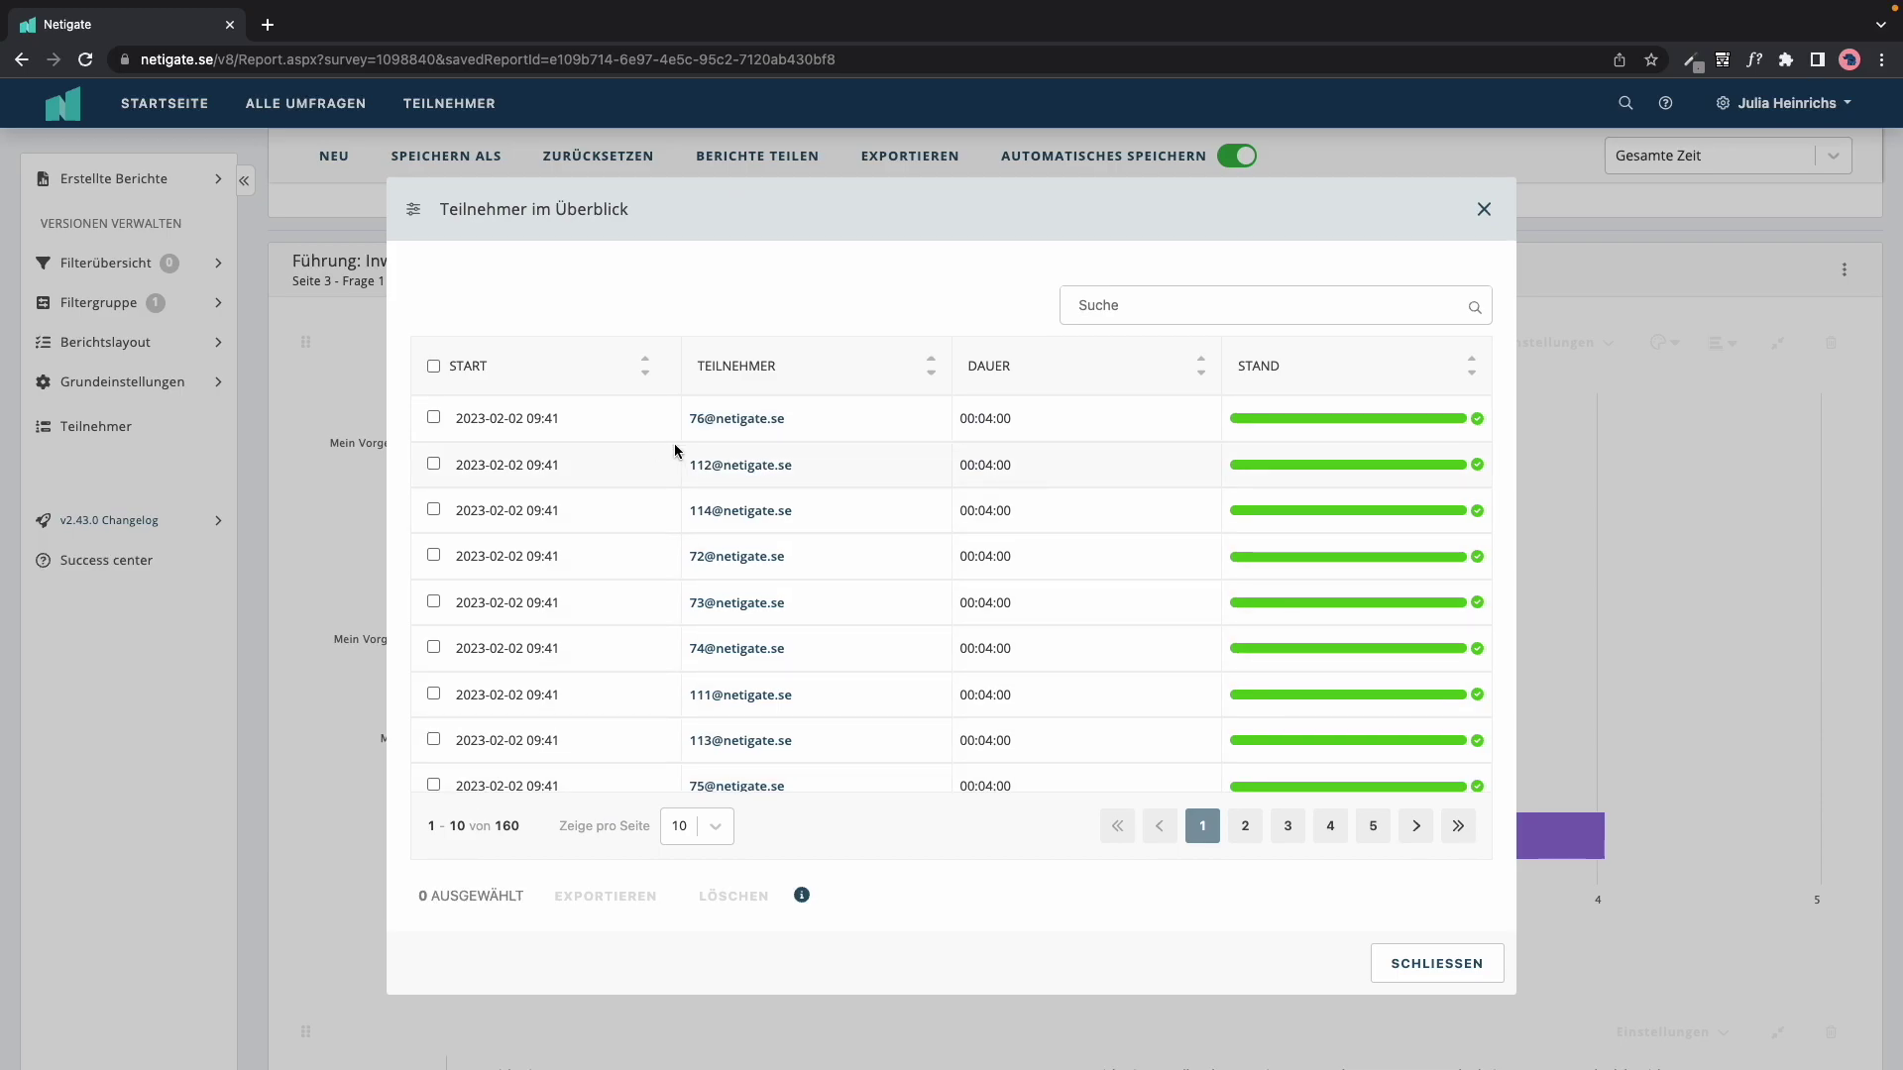
{"action": "left_click", "coordinate": [434, 418]}
{"action": "left_click", "coordinate": [433, 464]}
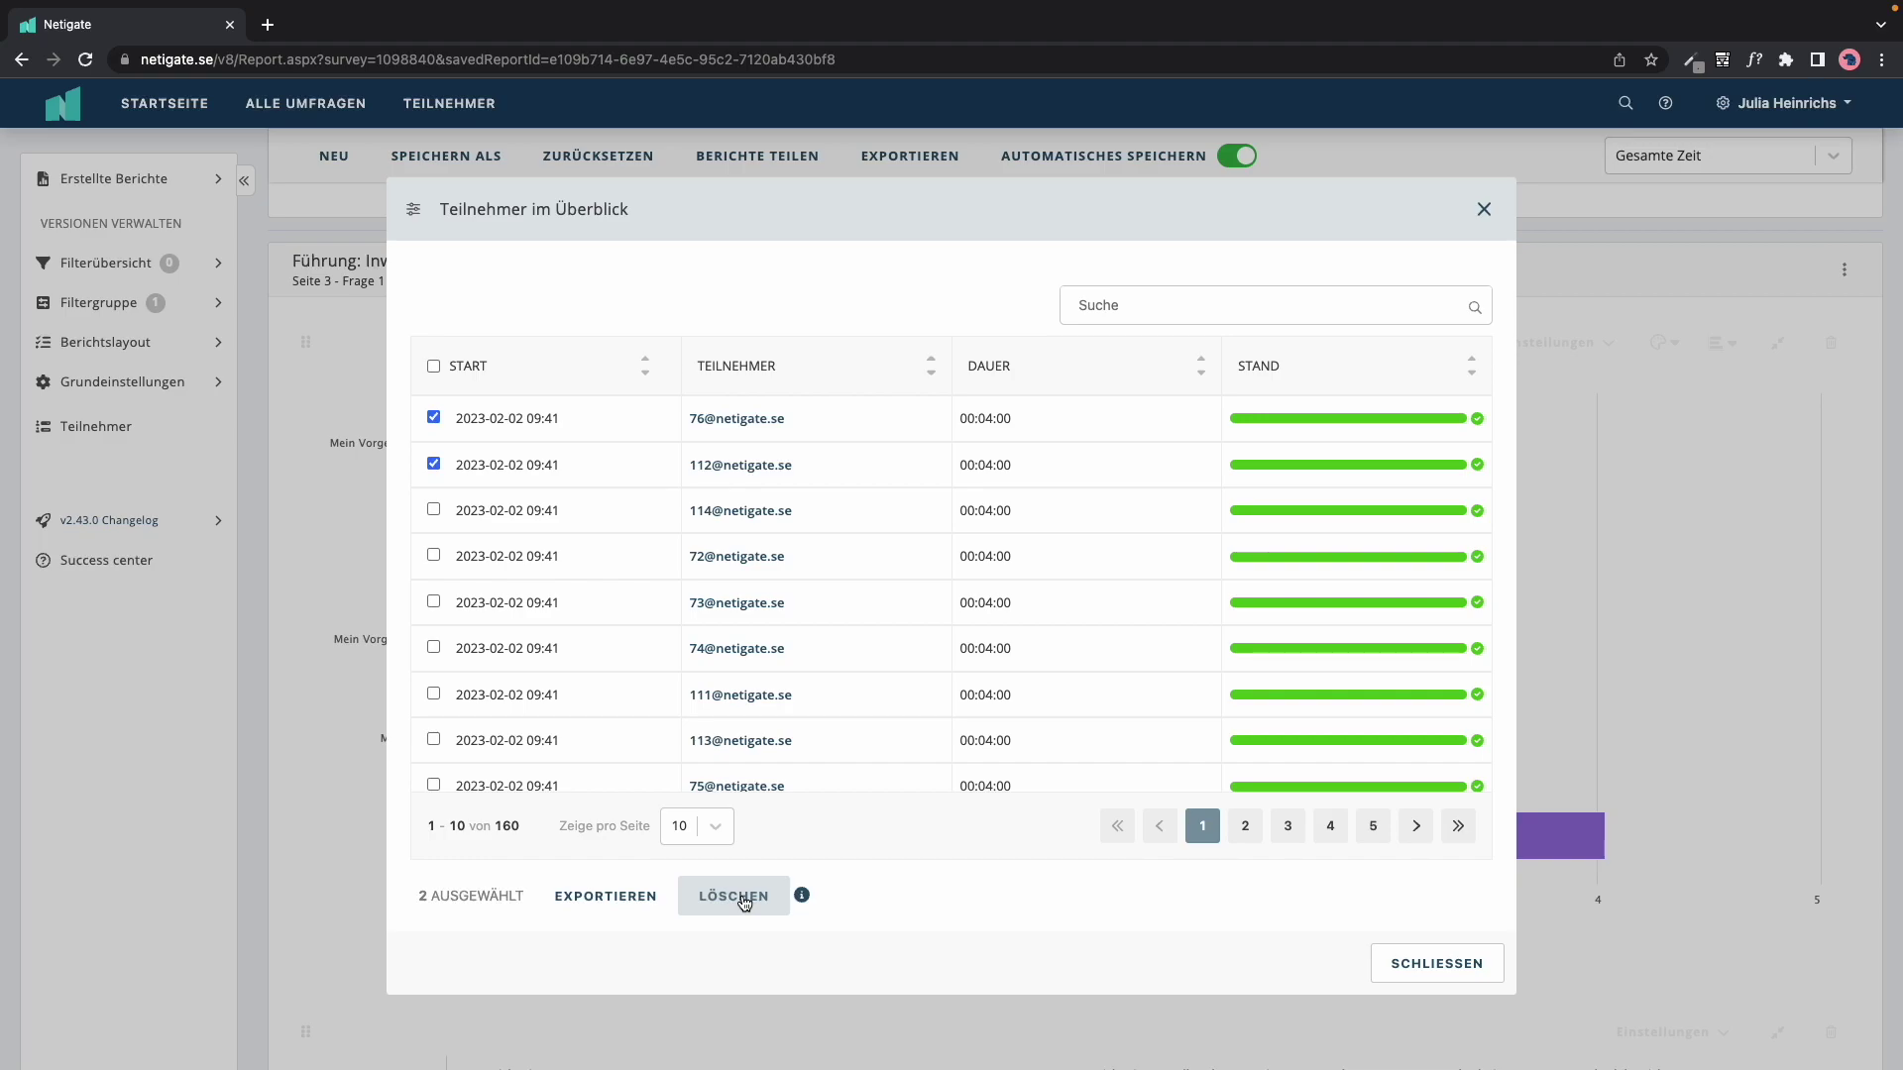
{"action": "left_click", "coordinate": [1482, 210]}
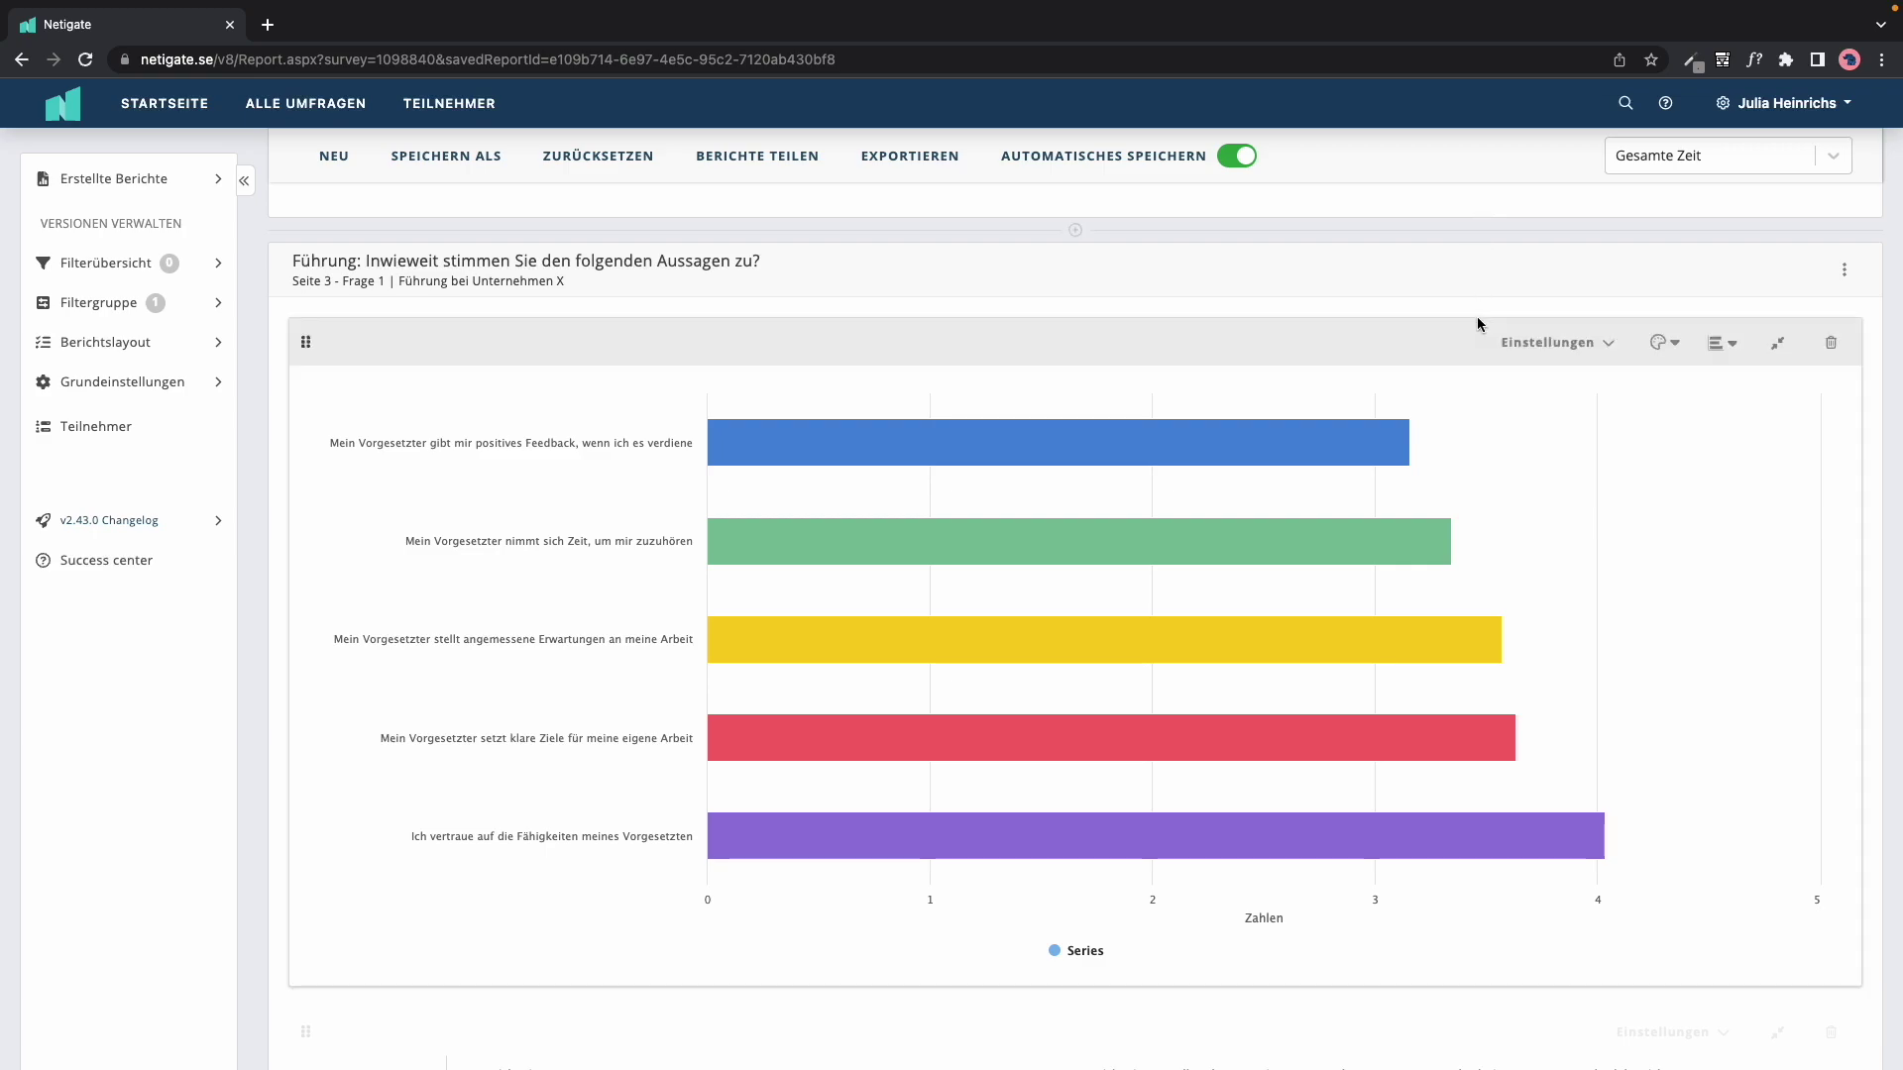
Step: Jump to the Büro question via the report outline: Büro 1 63 (39%), Büro 2 58 (36%), Büro 3 39 (24%)
{"action": "scroll", "coordinate": [1477, 323], "scroll_direction": "up", "scroll_amount": 1}
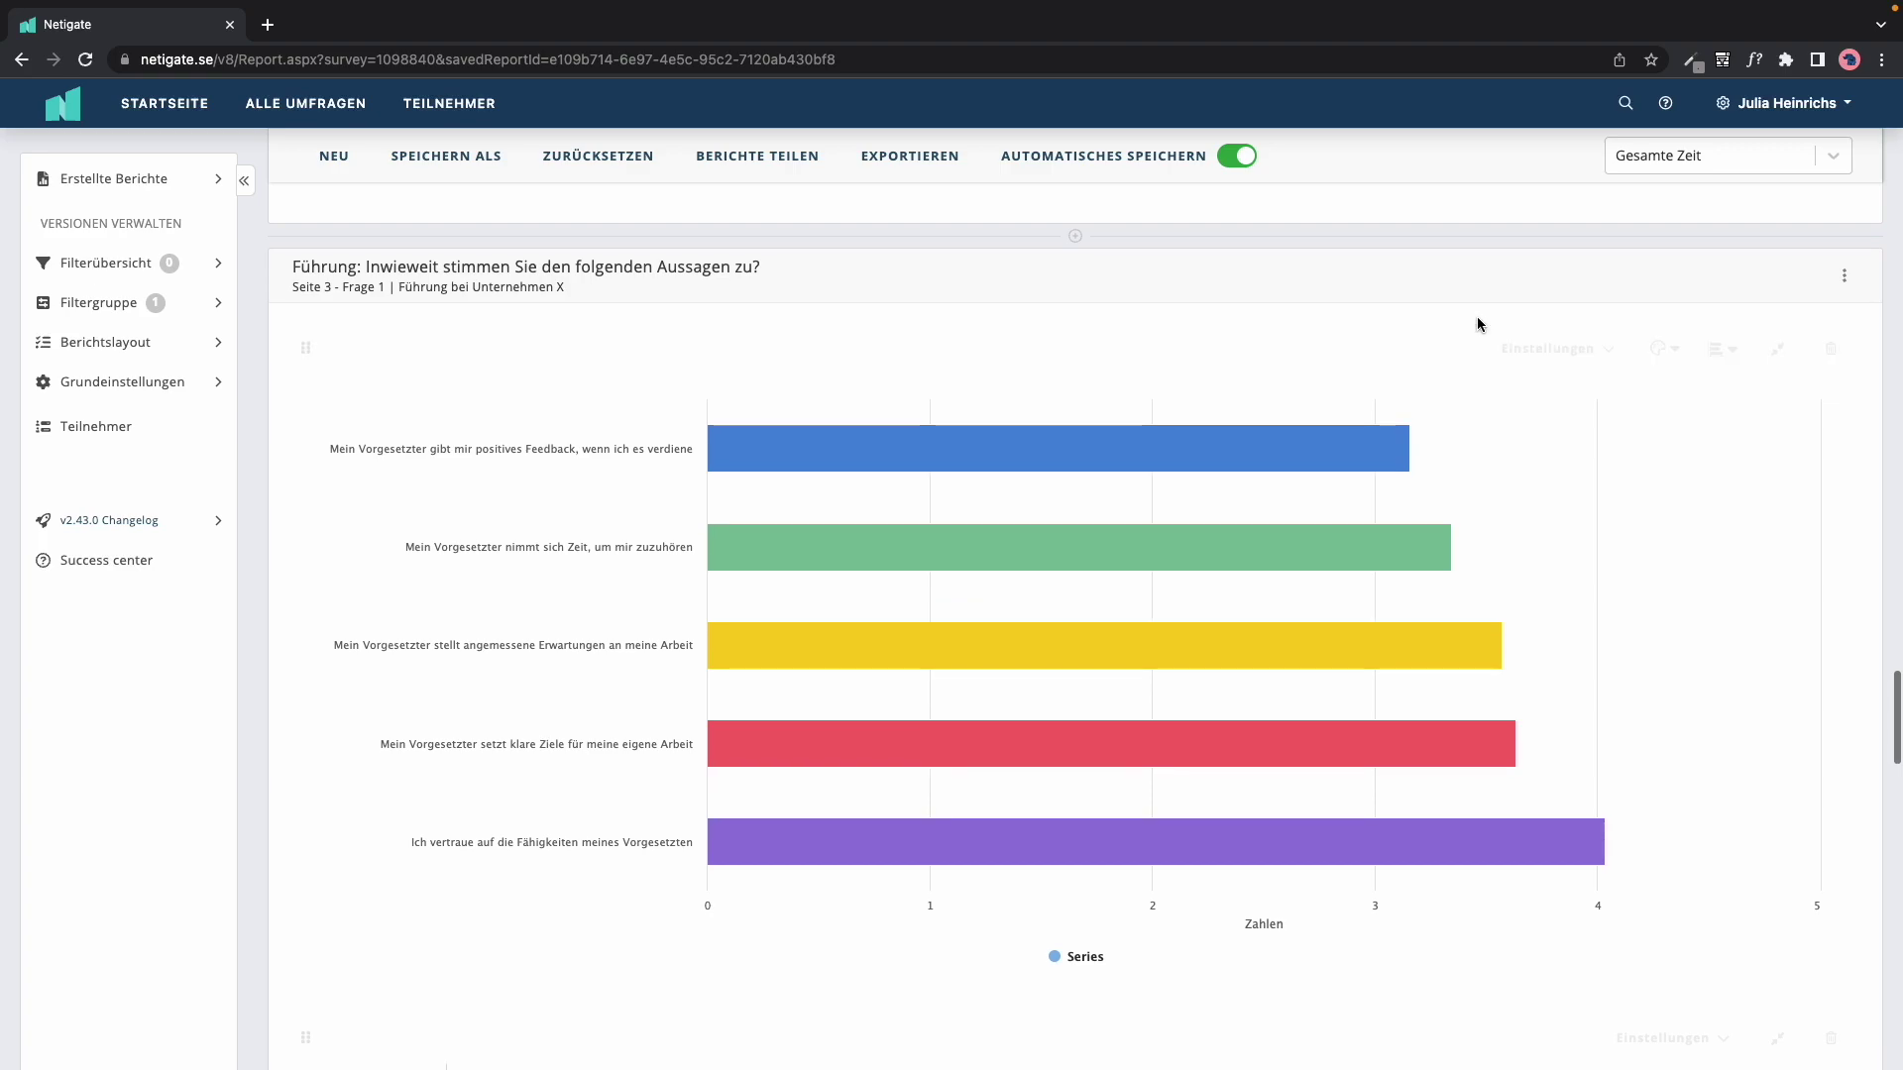
{"action": "left_click", "coordinate": [151, 347]}
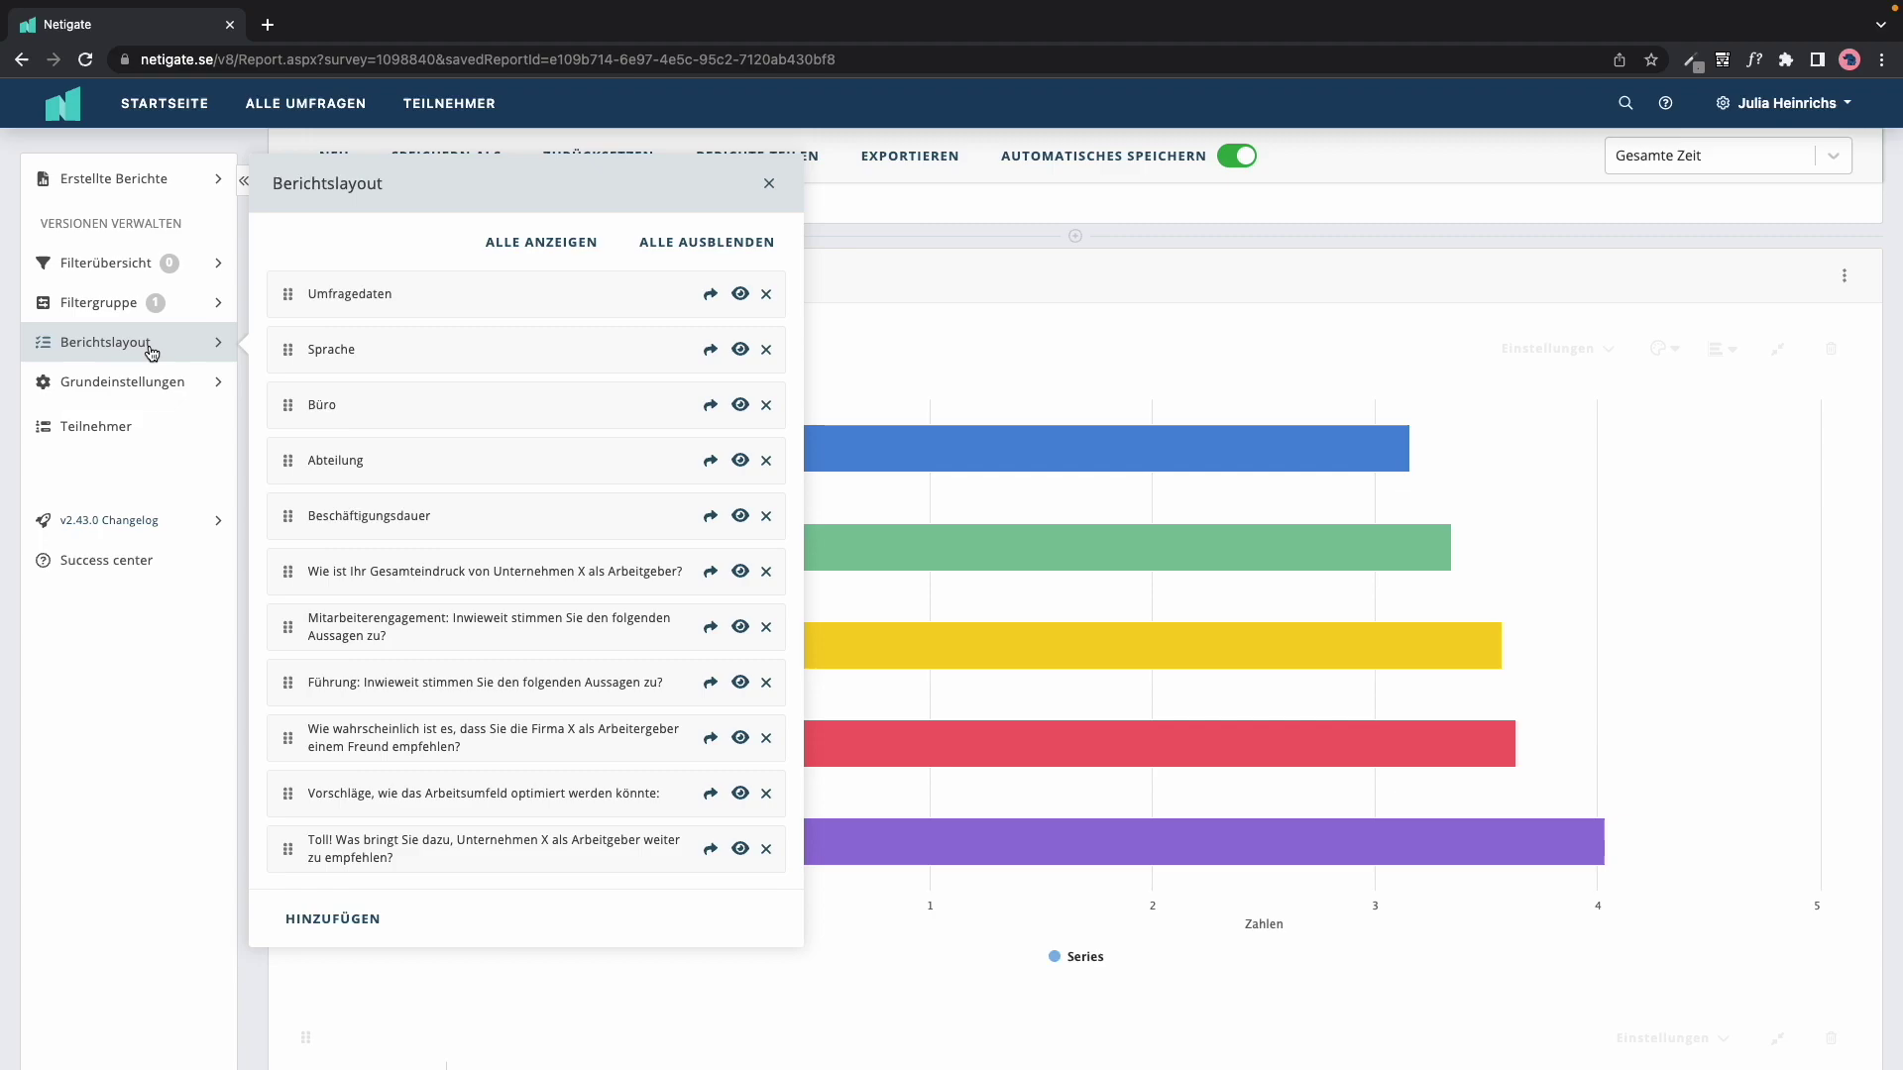
{"action": "left_click", "coordinate": [713, 410]}
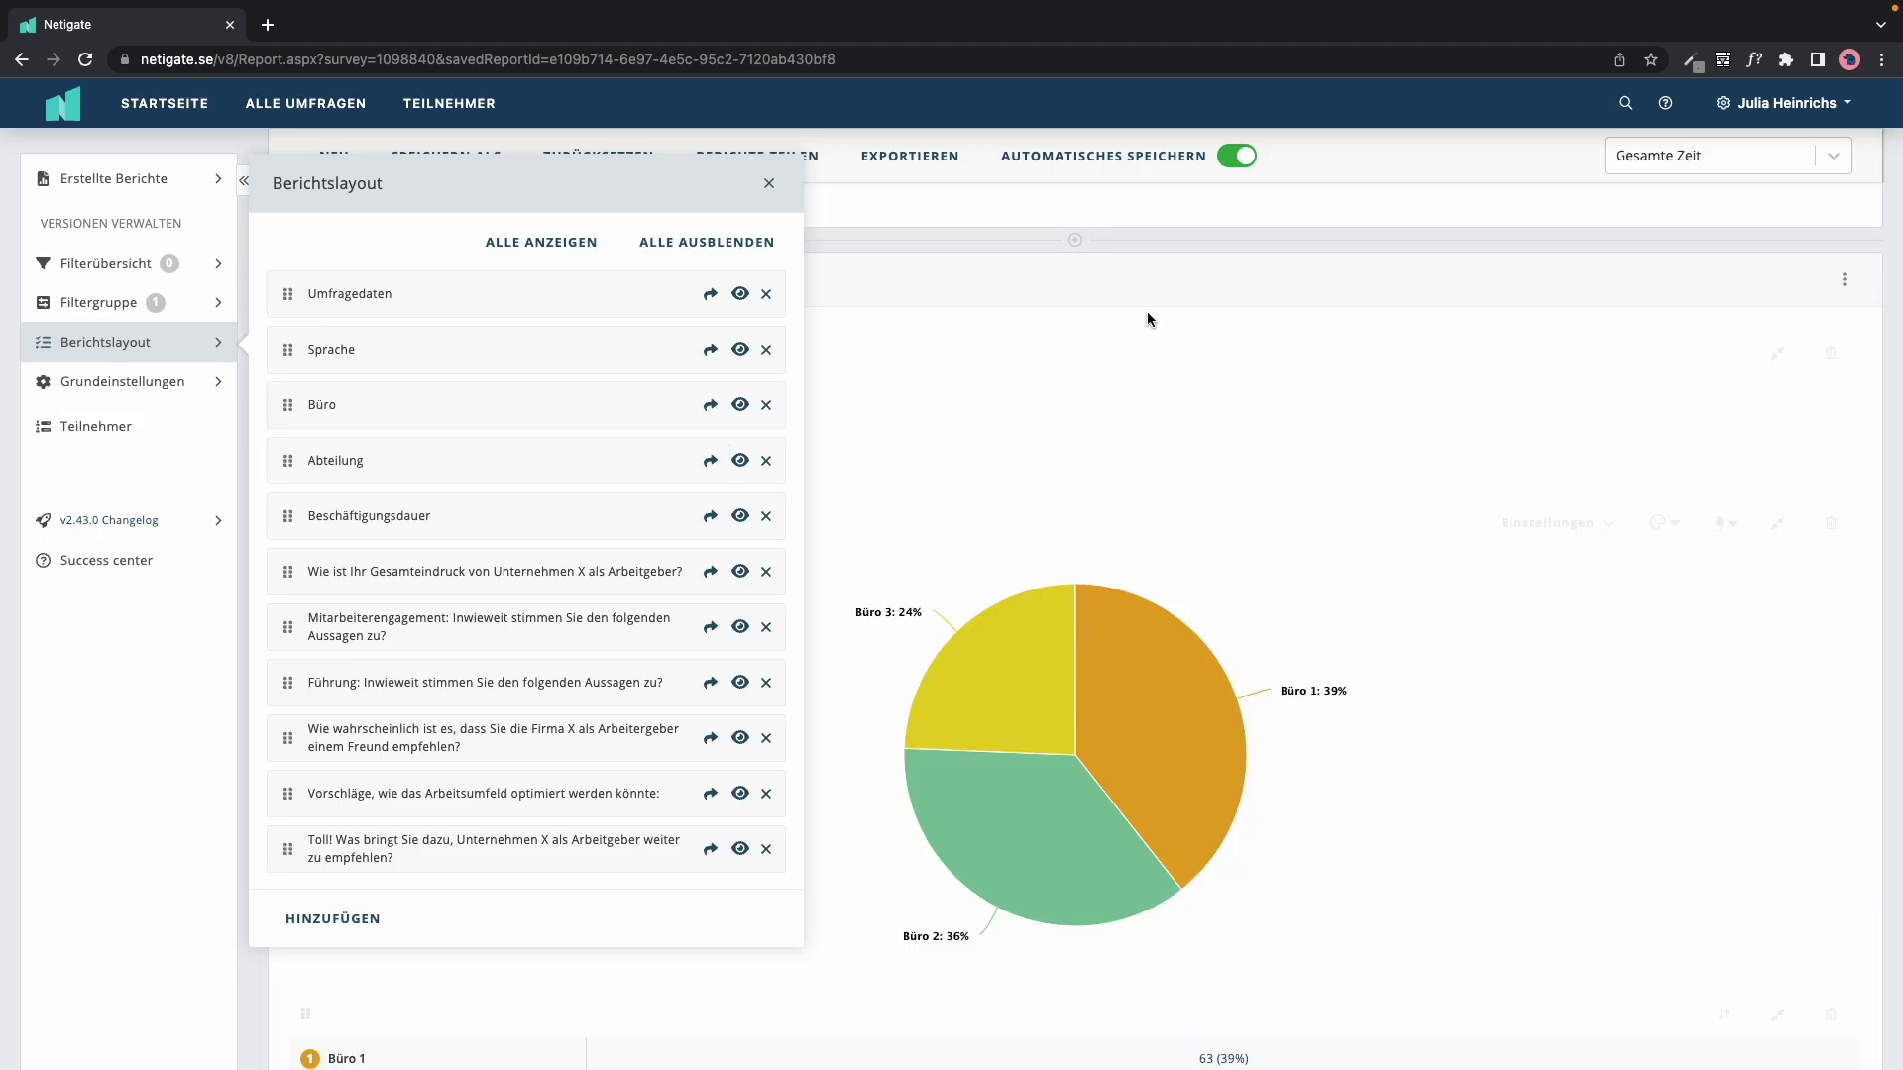
{"action": "left_click", "coordinate": [1146, 309]}
{"action": "scroll", "coordinate": [1132, 435], "scroll_direction": "down", "scroll_amount": 4}
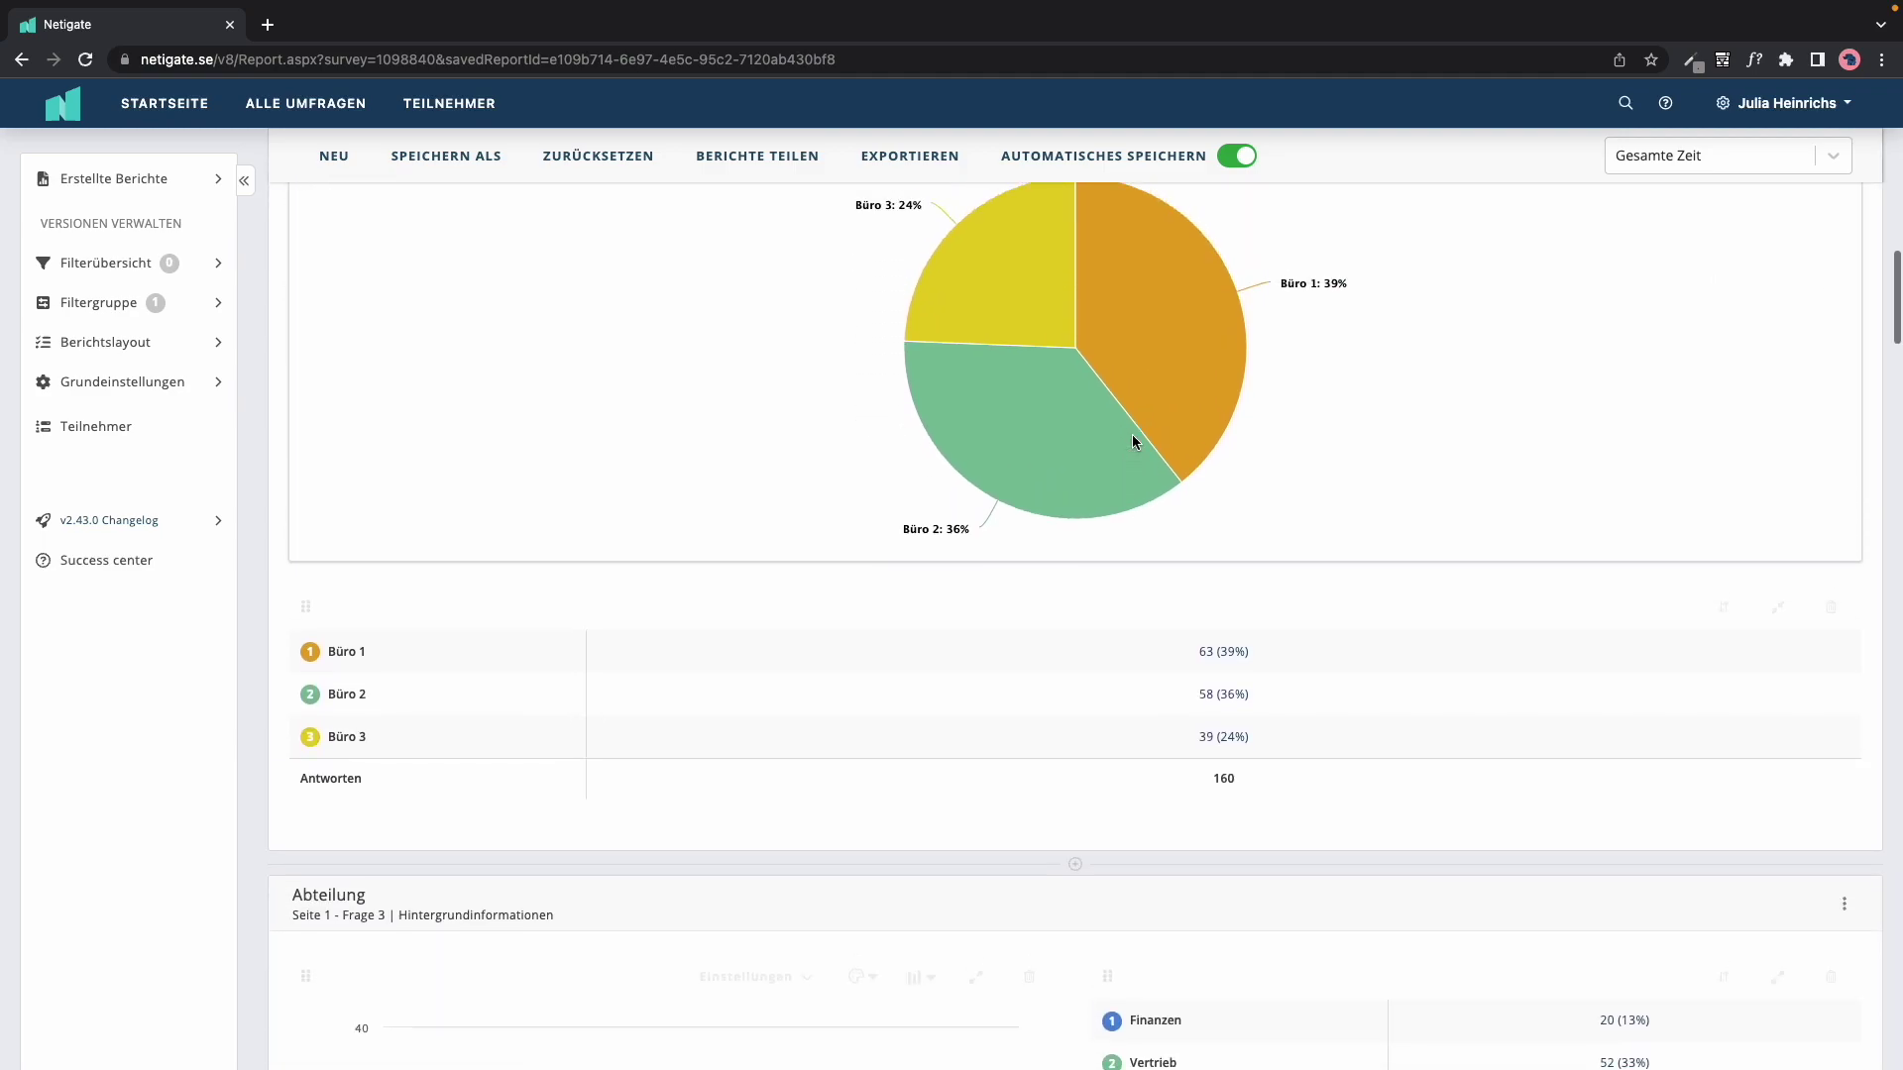
{"action": "scroll", "coordinate": [1132, 434], "scroll_direction": "up", "scroll_amount": 2}
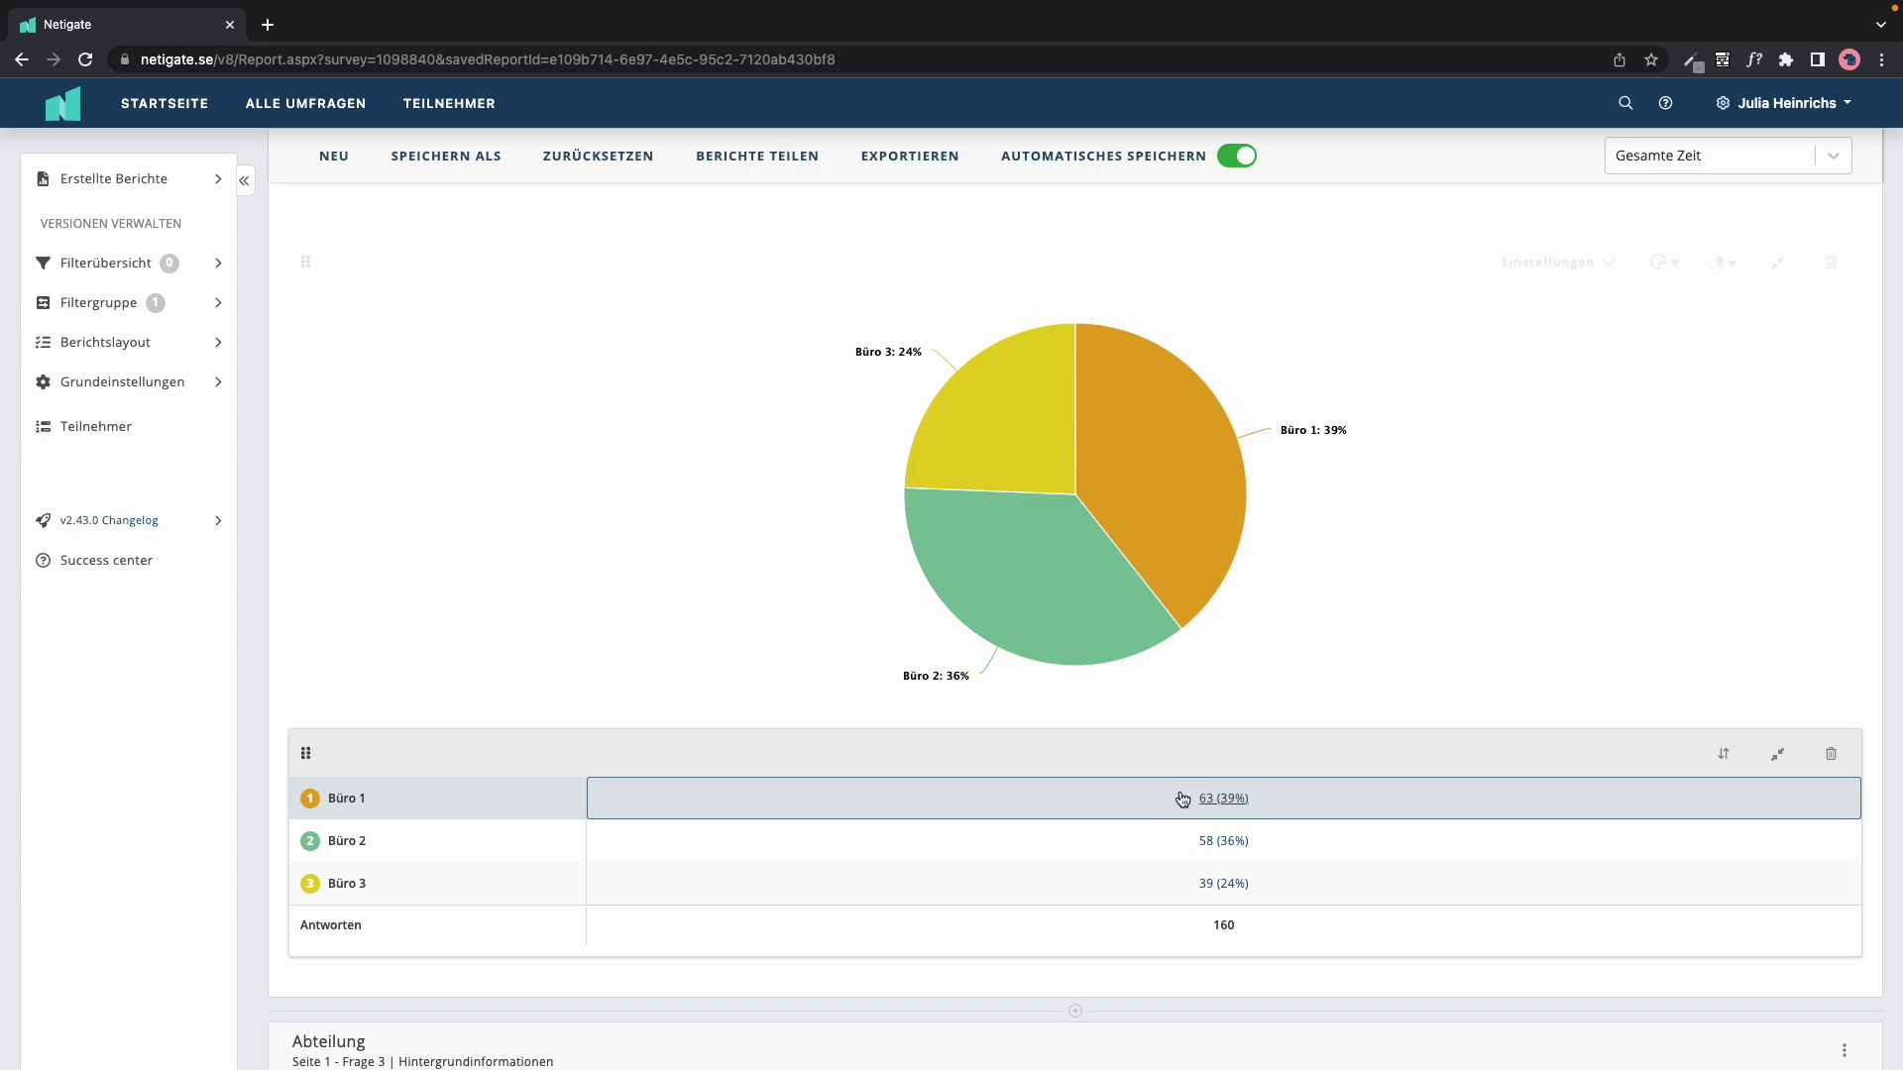
Step: Include only Büro 1 respondents by filtering on its 63 (39%) count, then review the filtered report
{"action": "left_click", "coordinate": [1220, 803]}
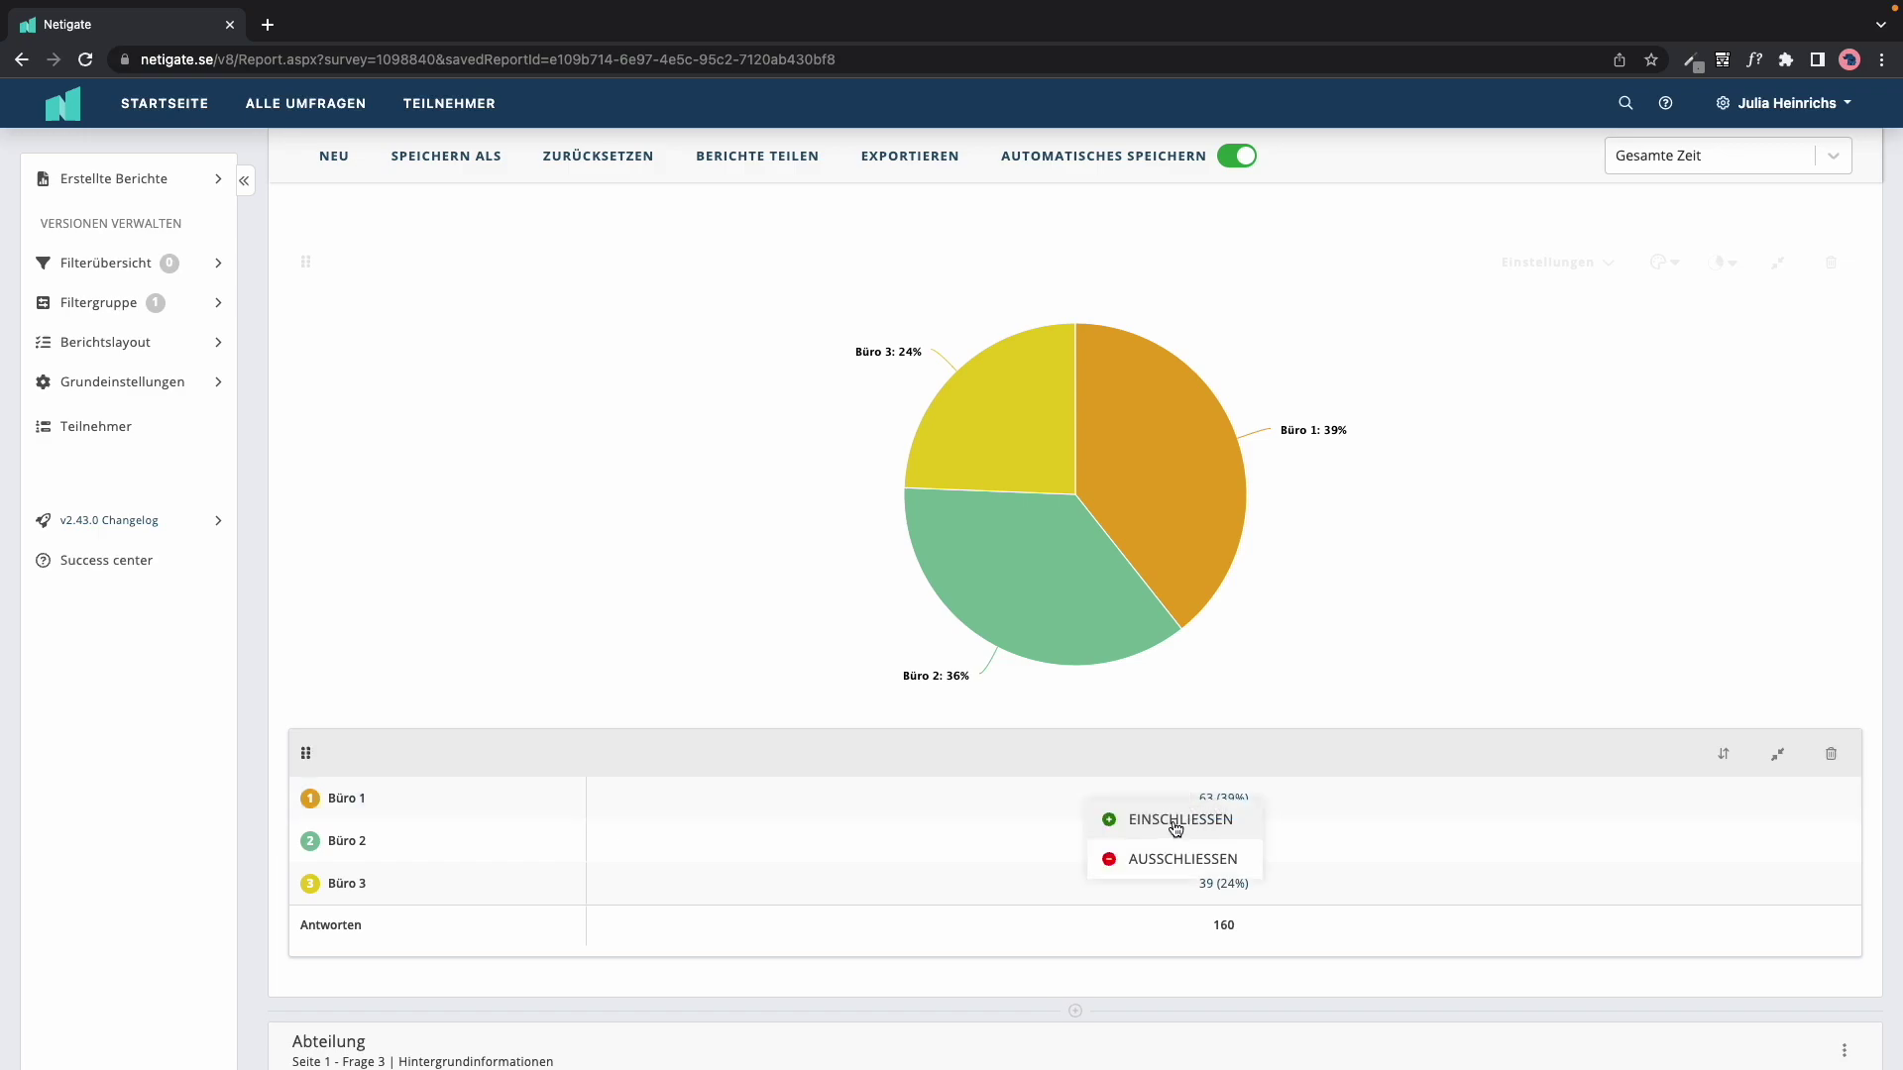
{"action": "left_click", "coordinate": [1176, 823]}
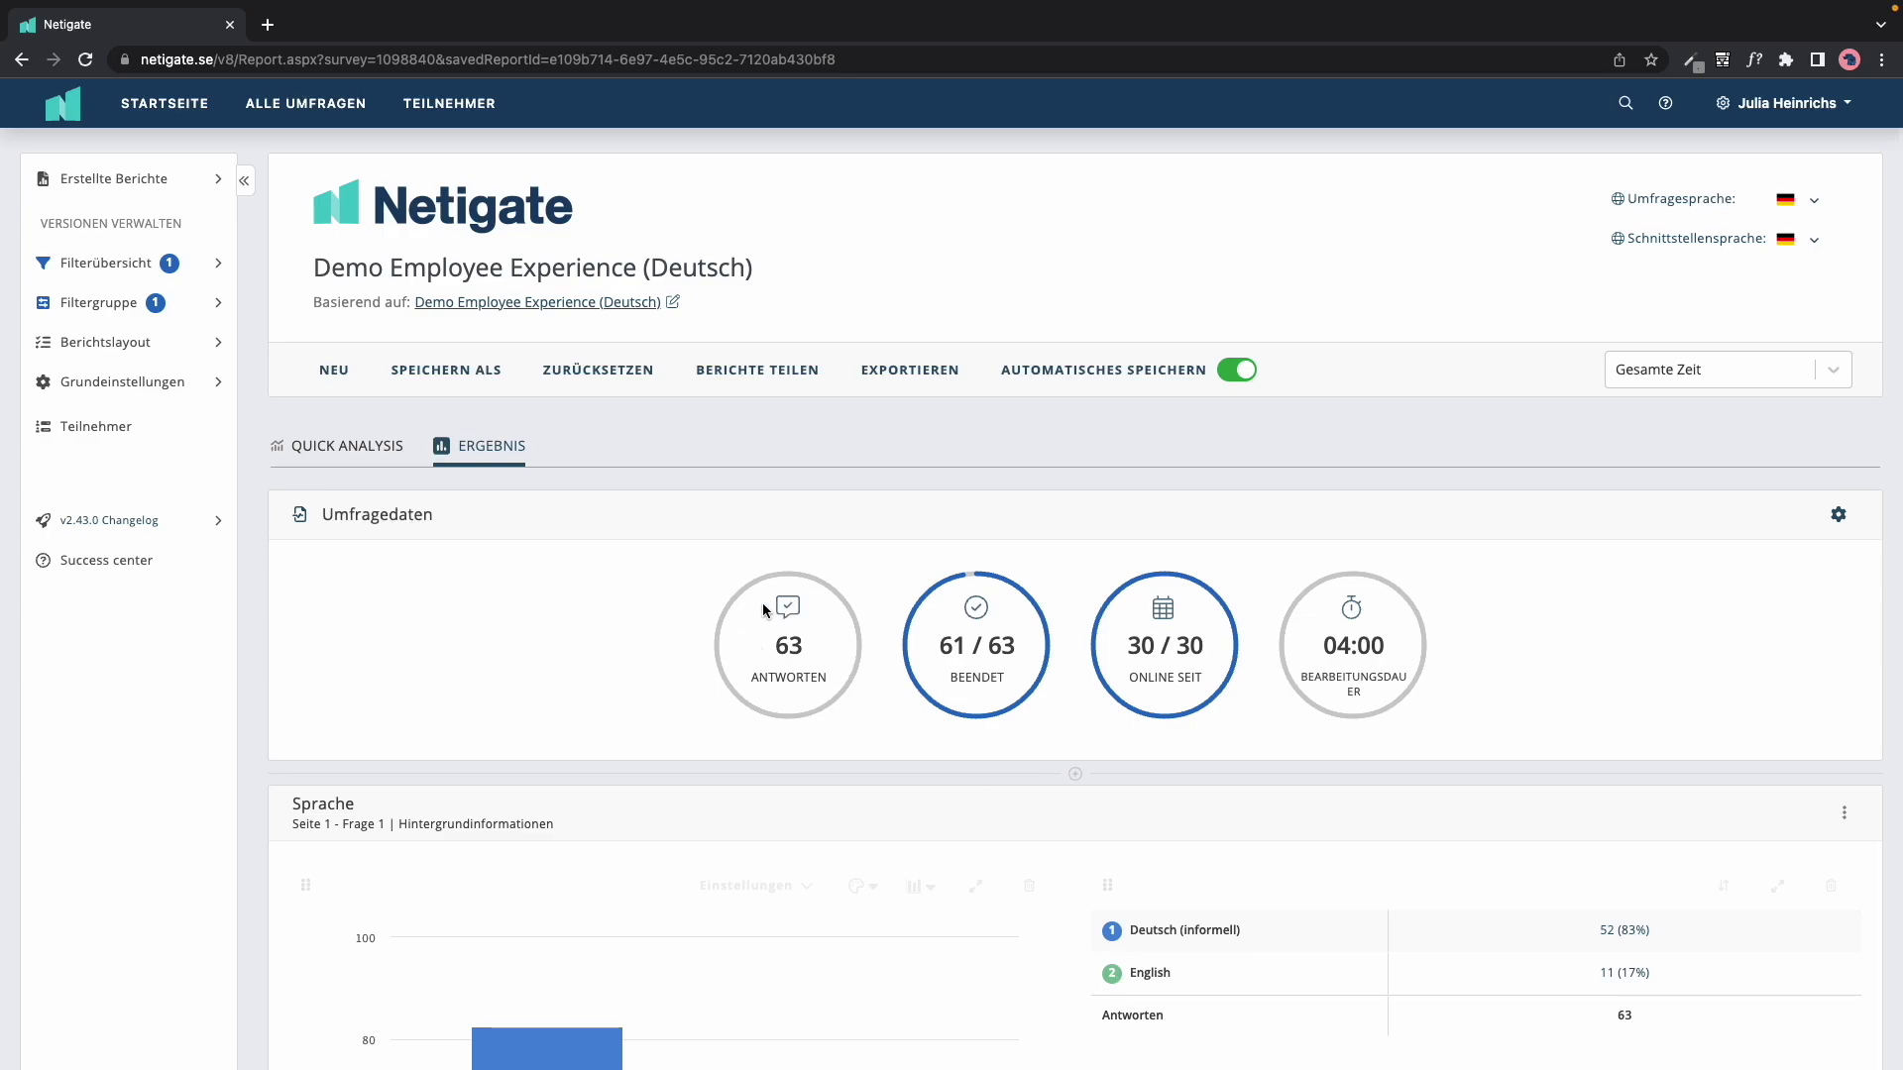
{"action": "scroll", "coordinate": [983, 806], "scroll_direction": "down", "scroll_amount": 15}
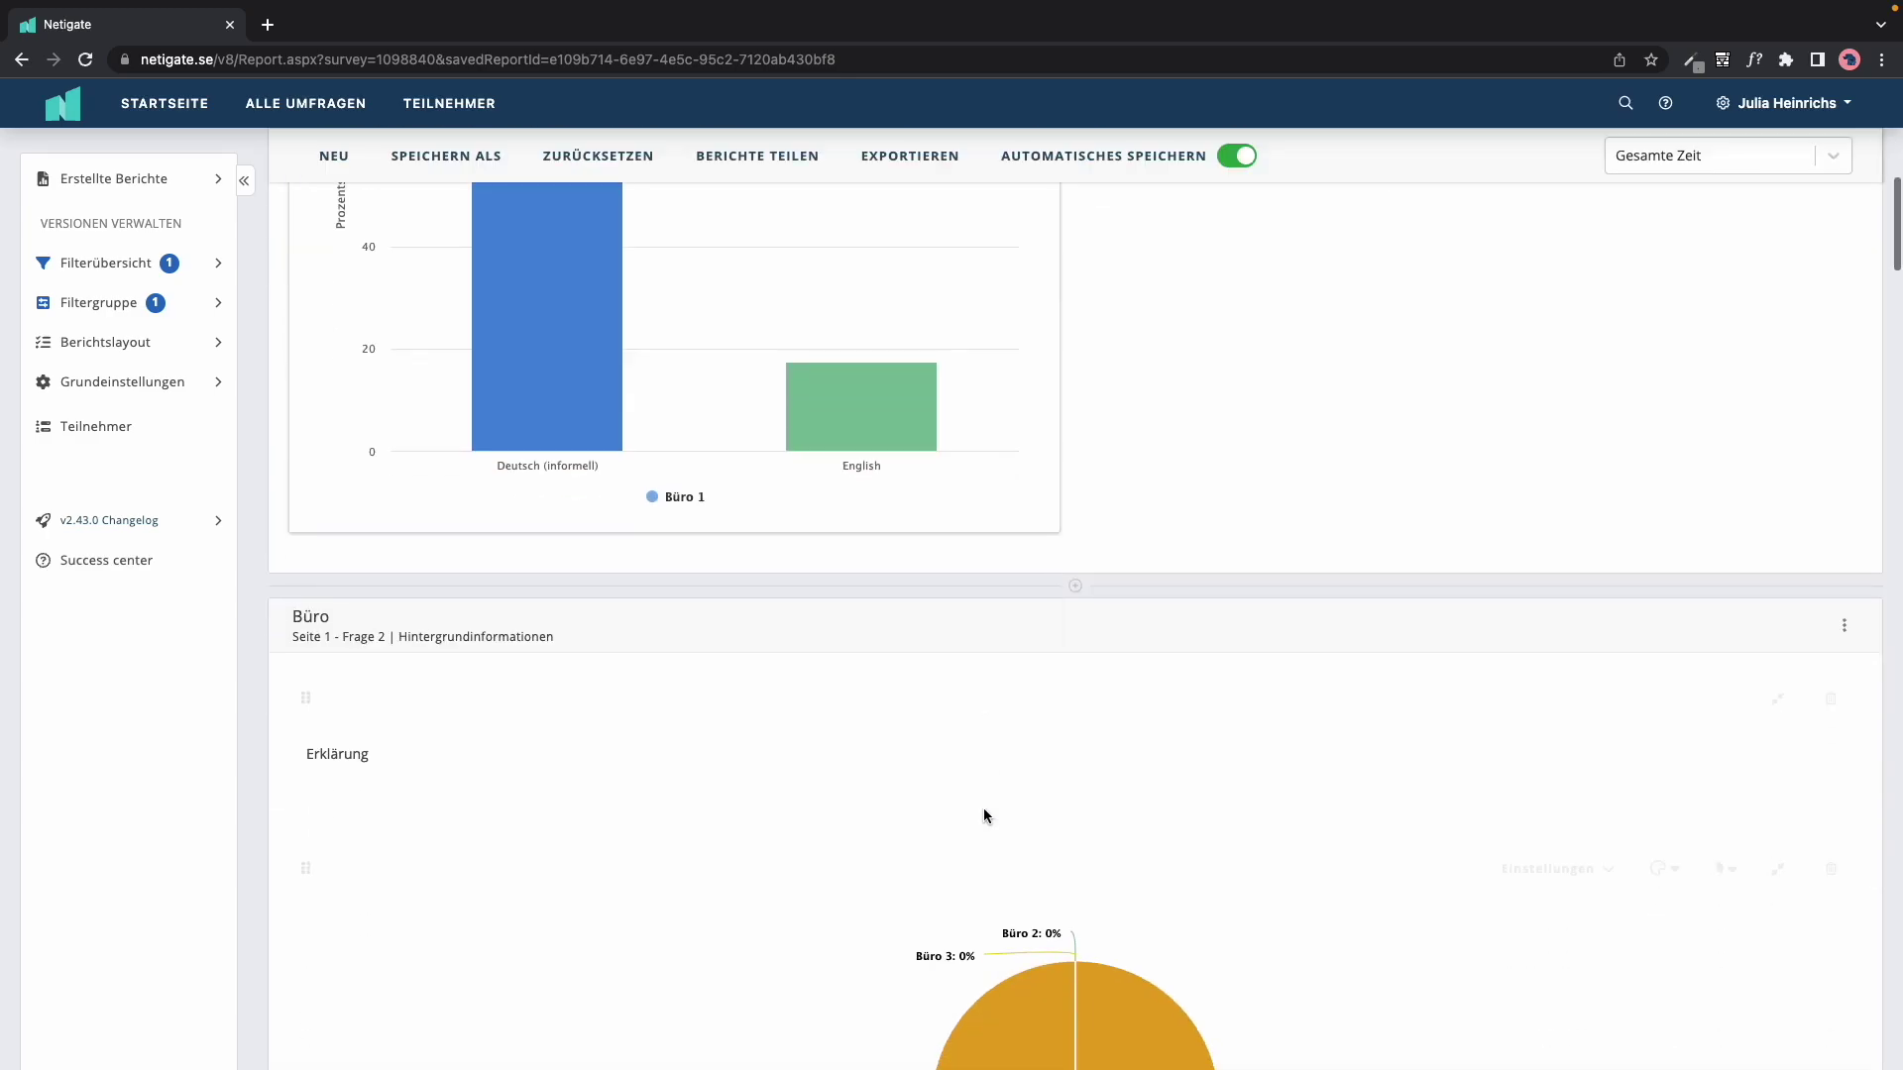
{"action": "scroll", "coordinate": [983, 807], "scroll_direction": "down", "scroll_amount": 20}
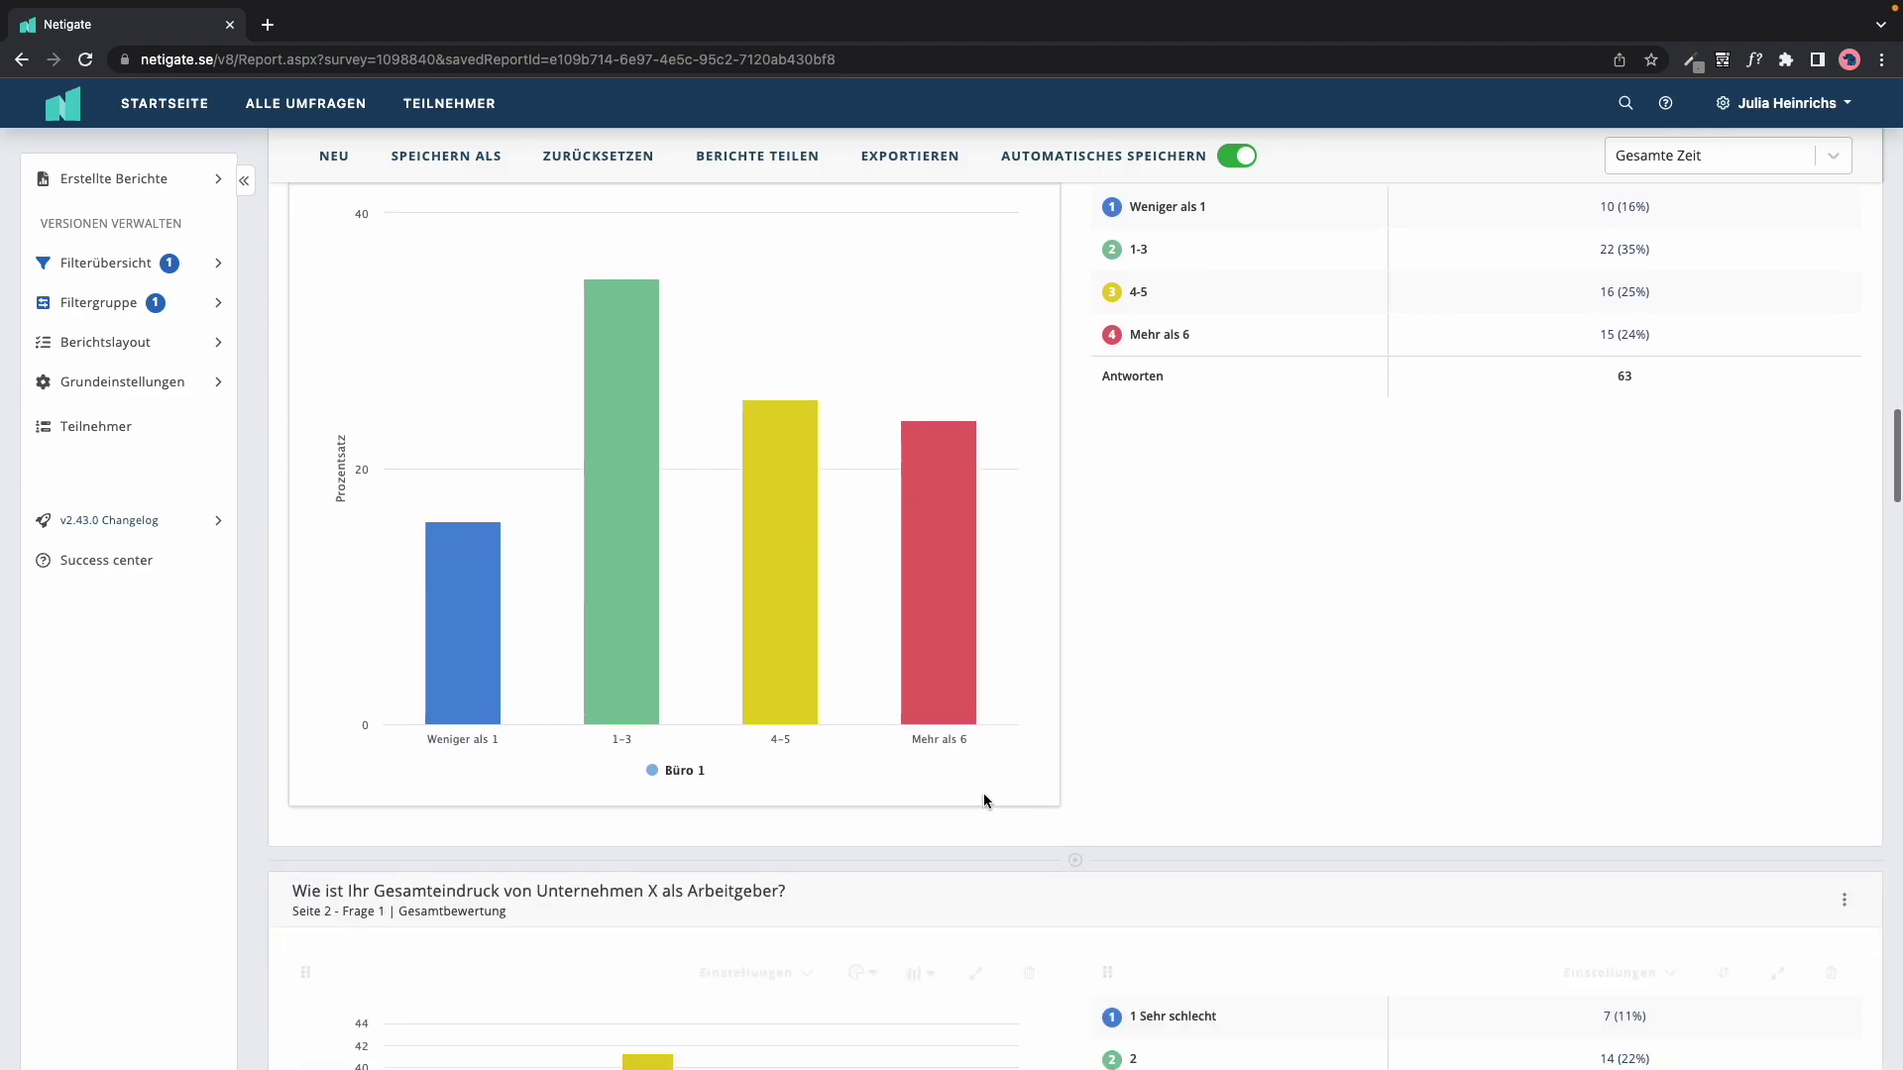
{"action": "scroll", "coordinate": [1121, 569], "scroll_direction": "down", "scroll_amount": 9}
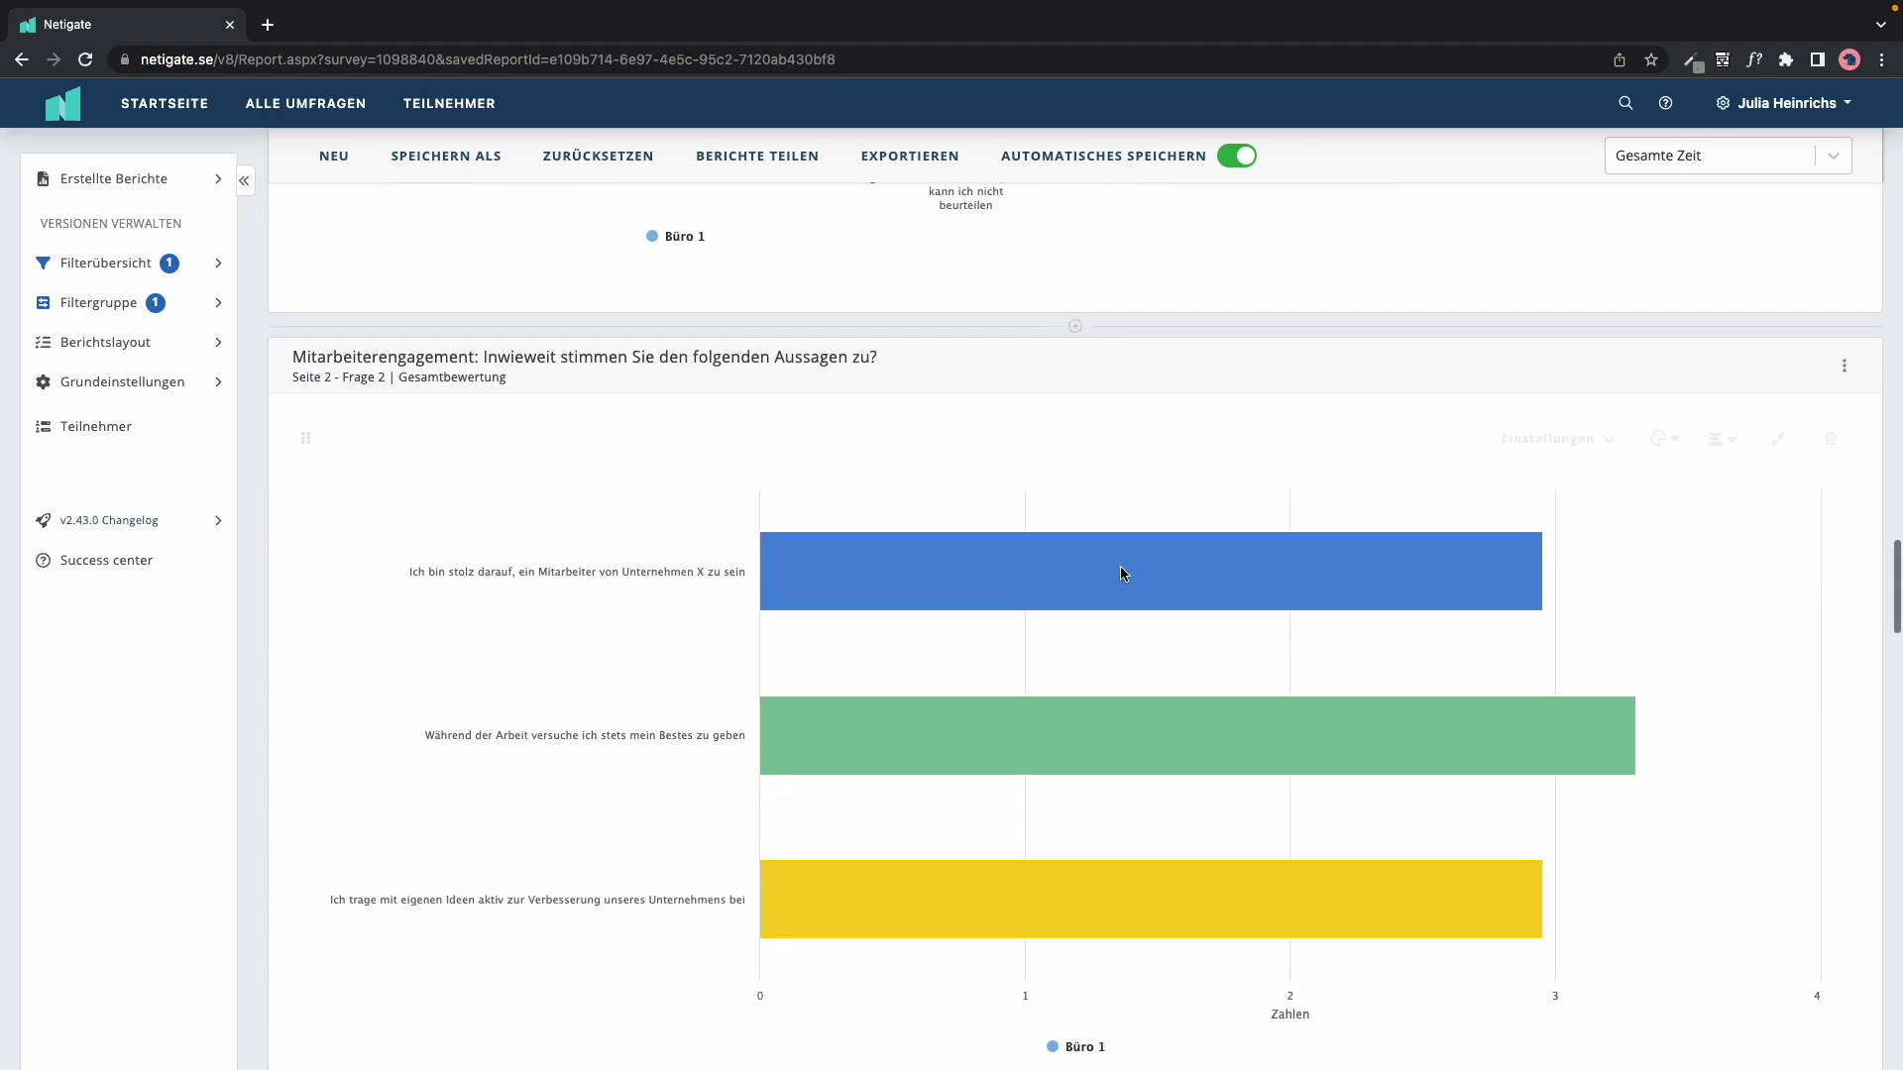
{"action": "scroll", "coordinate": [1123, 574], "scroll_direction": "up", "scroll_amount": 20}
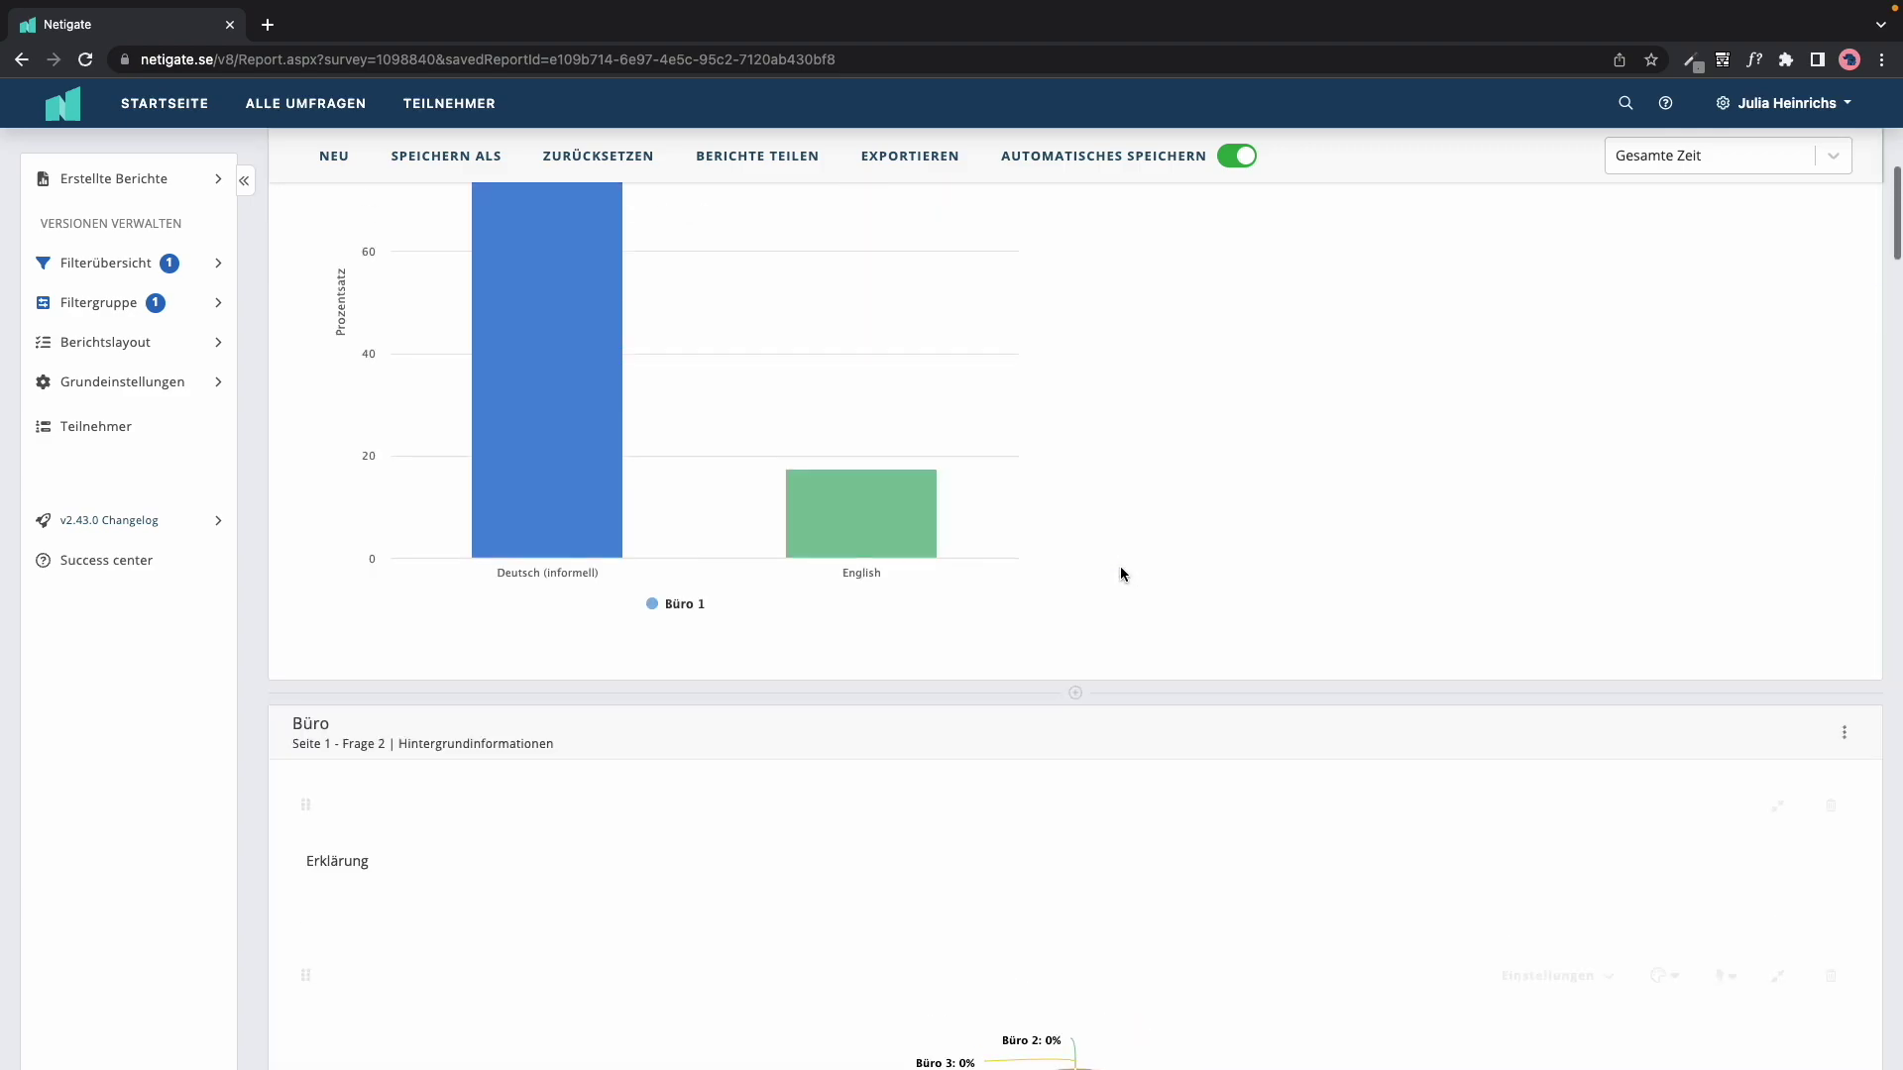
{"action": "scroll", "coordinate": [1120, 573], "scroll_direction": "up", "scroll_amount": 3}
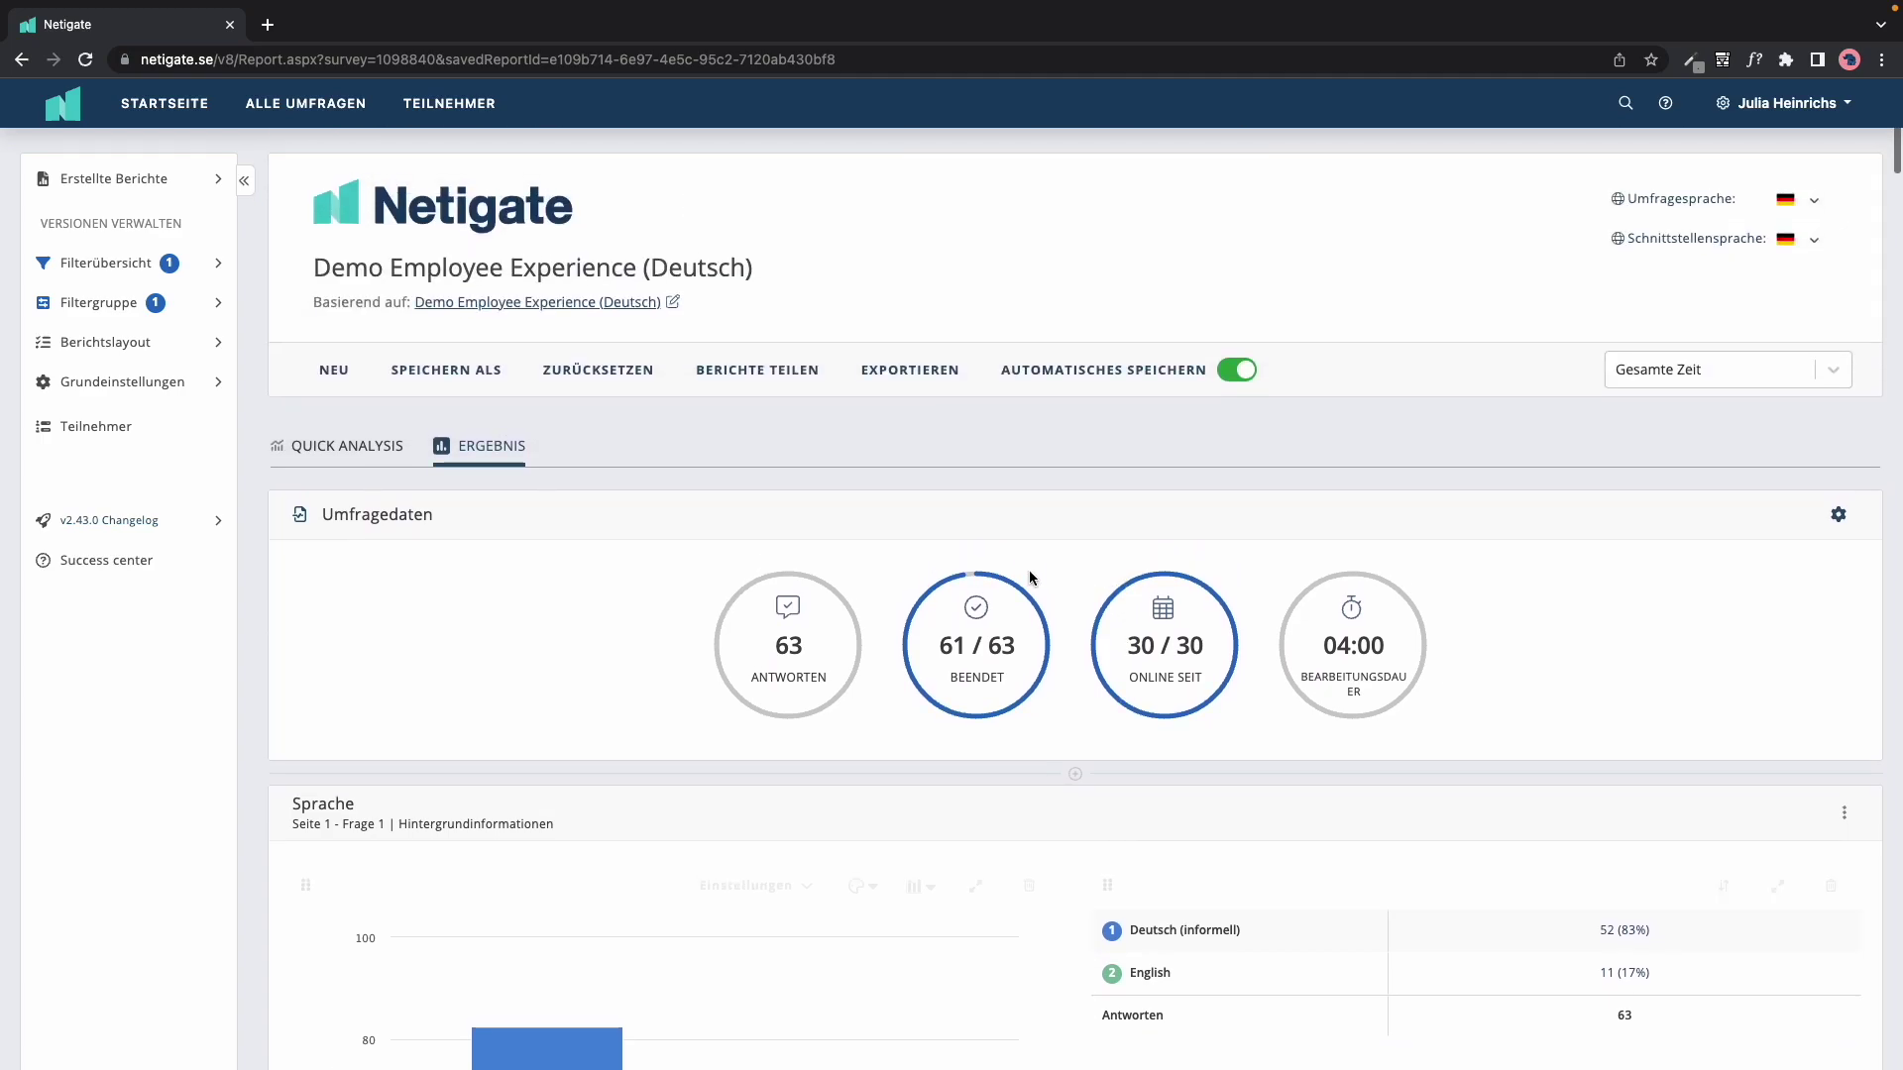
Step: Save the filtered report as a new version named 'Büro 1'
{"action": "left_click", "coordinate": [467, 377]}
{"action": "left_click", "coordinate": [793, 594]}
{"action": "type", "text": "Büro"}
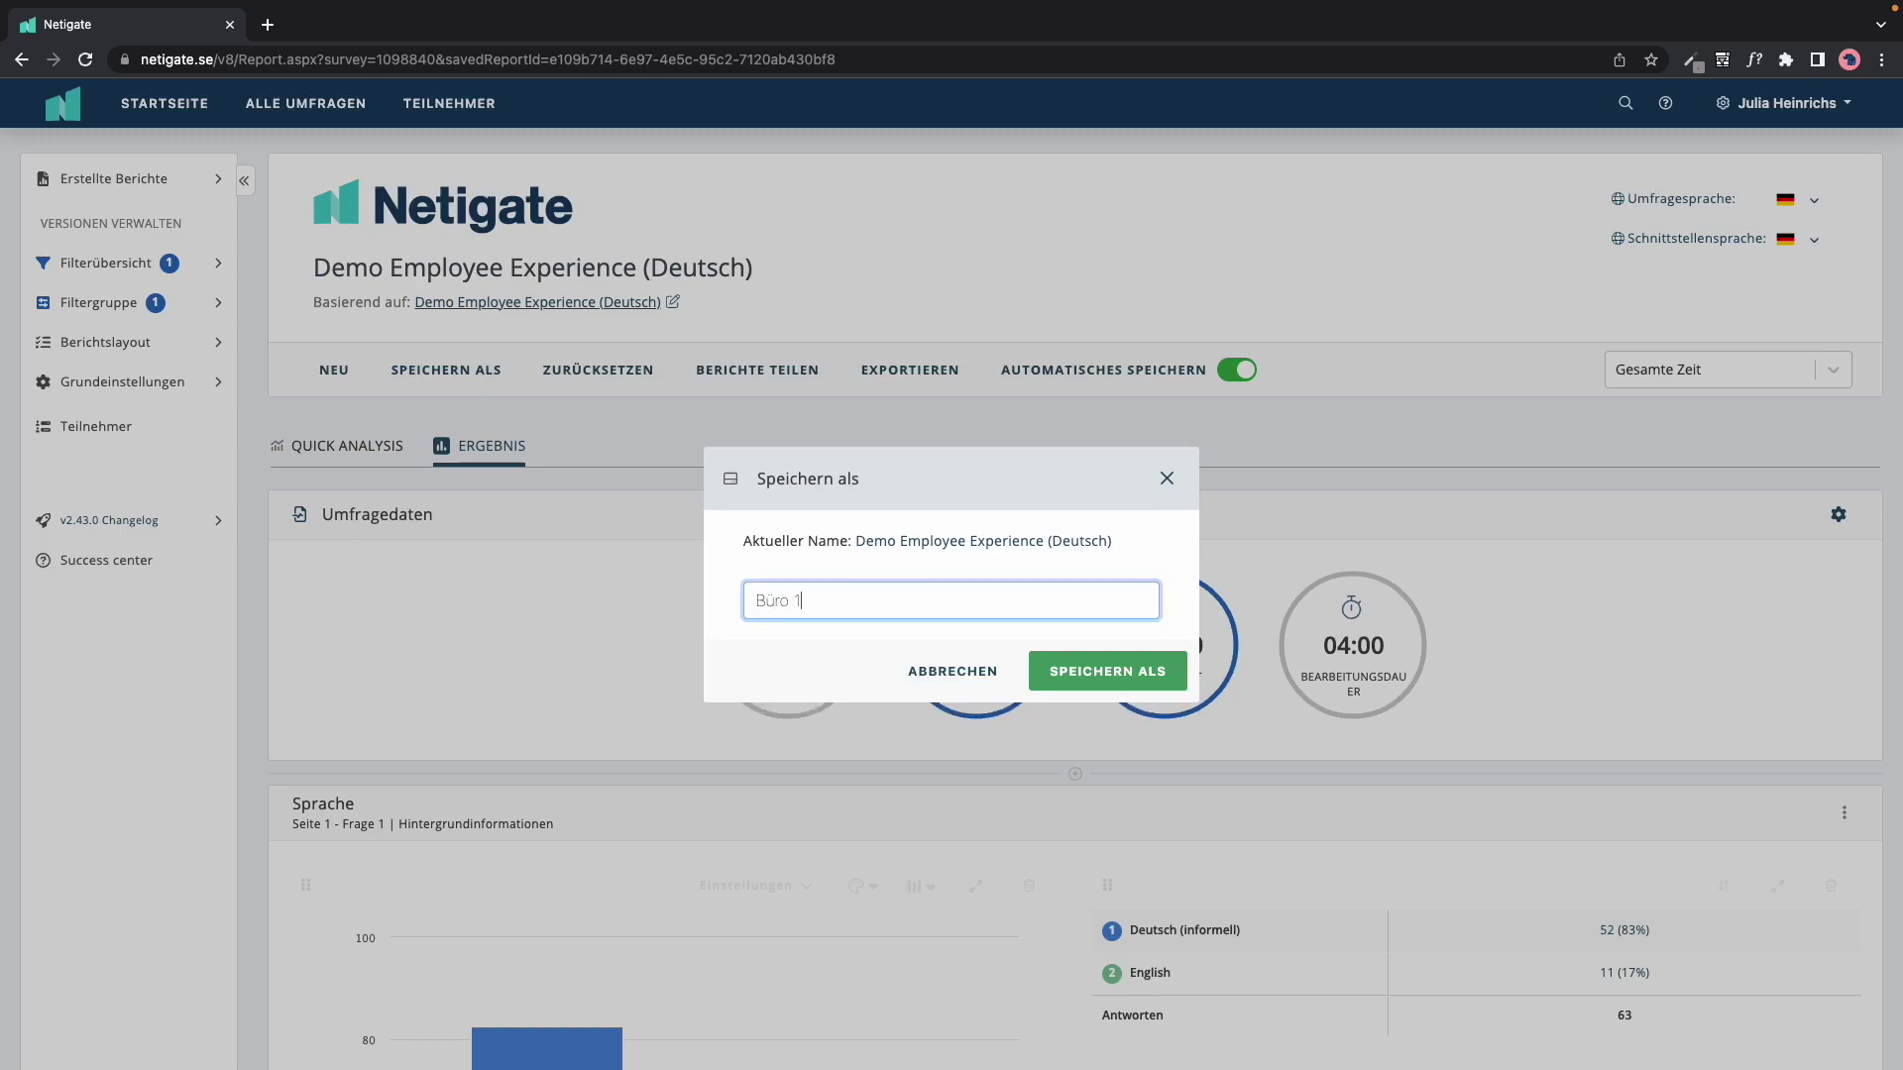
{"action": "type", "text": " 1"}
{"action": "left_click", "coordinate": [1155, 678]}
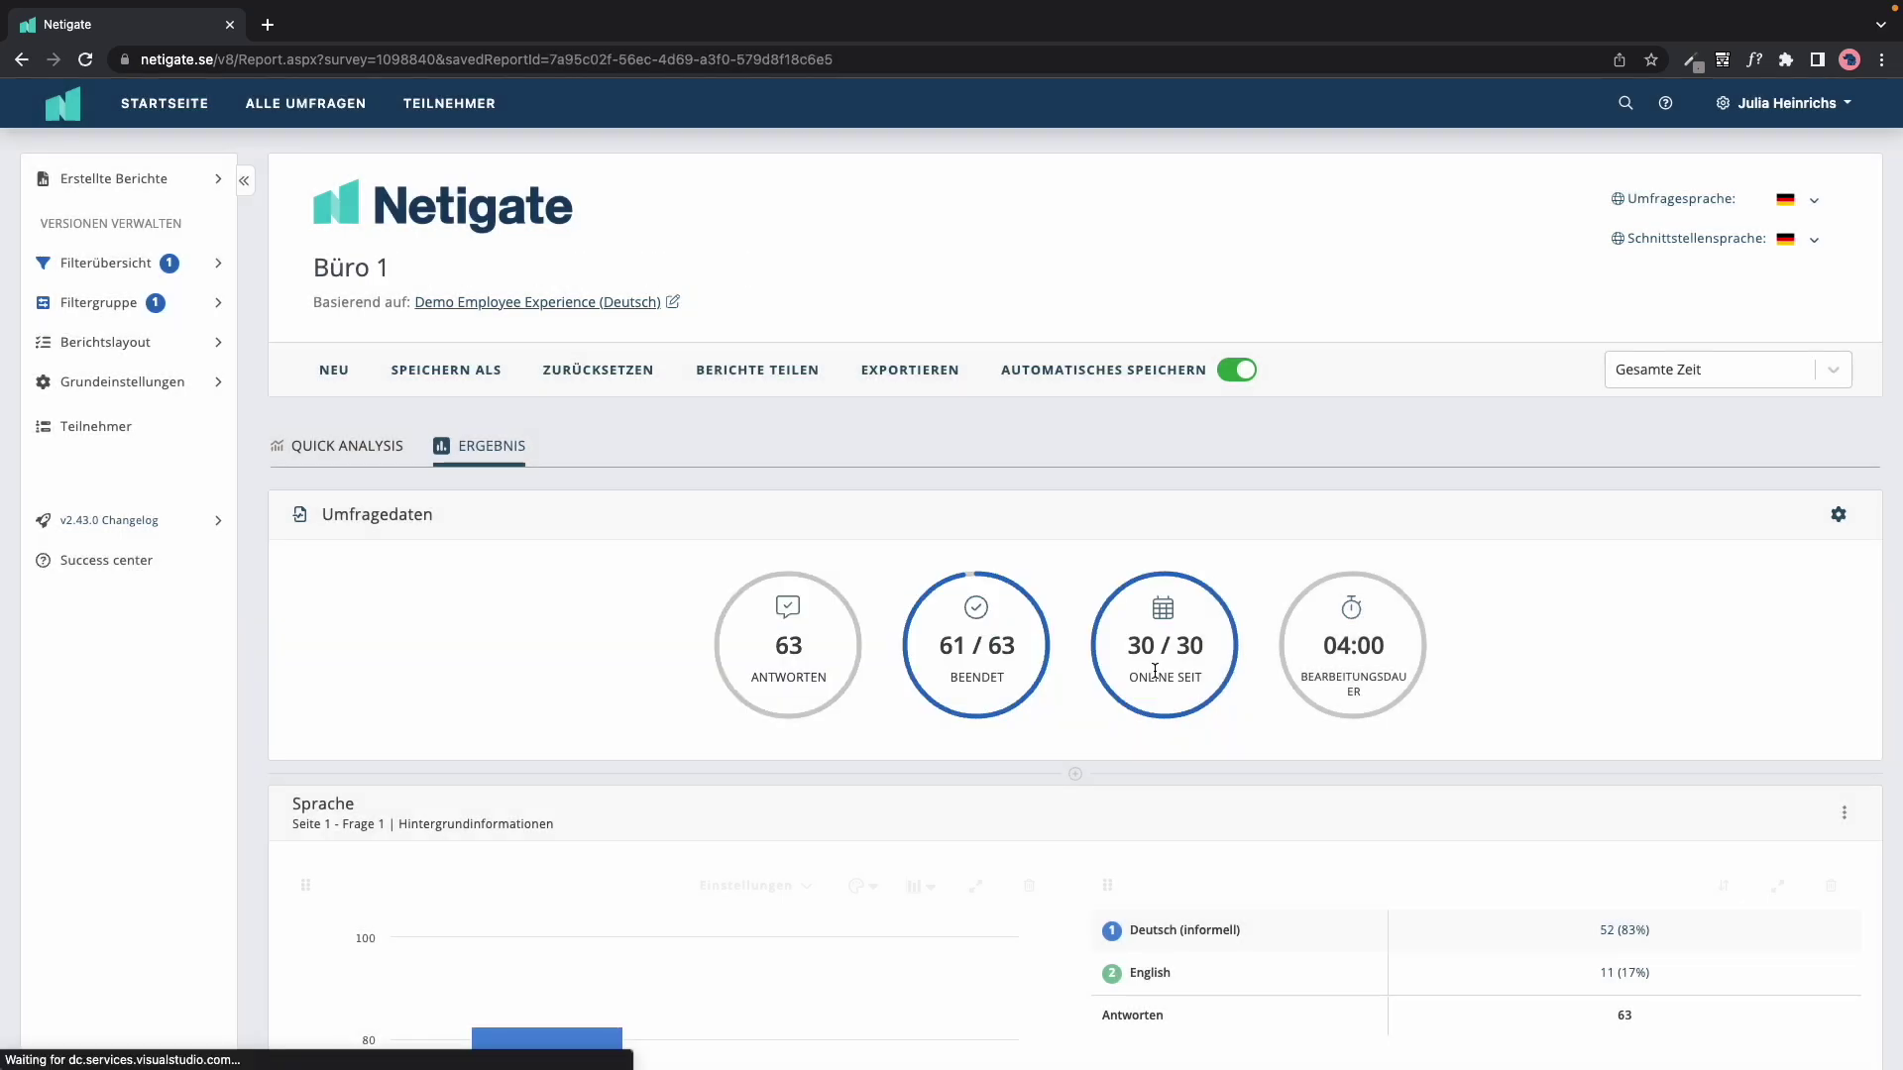
Step: Reopen the original Demo Employee Experience (Deutsch) report and reset its filters back to 160 answers
{"action": "left_click", "coordinate": [151, 190]}
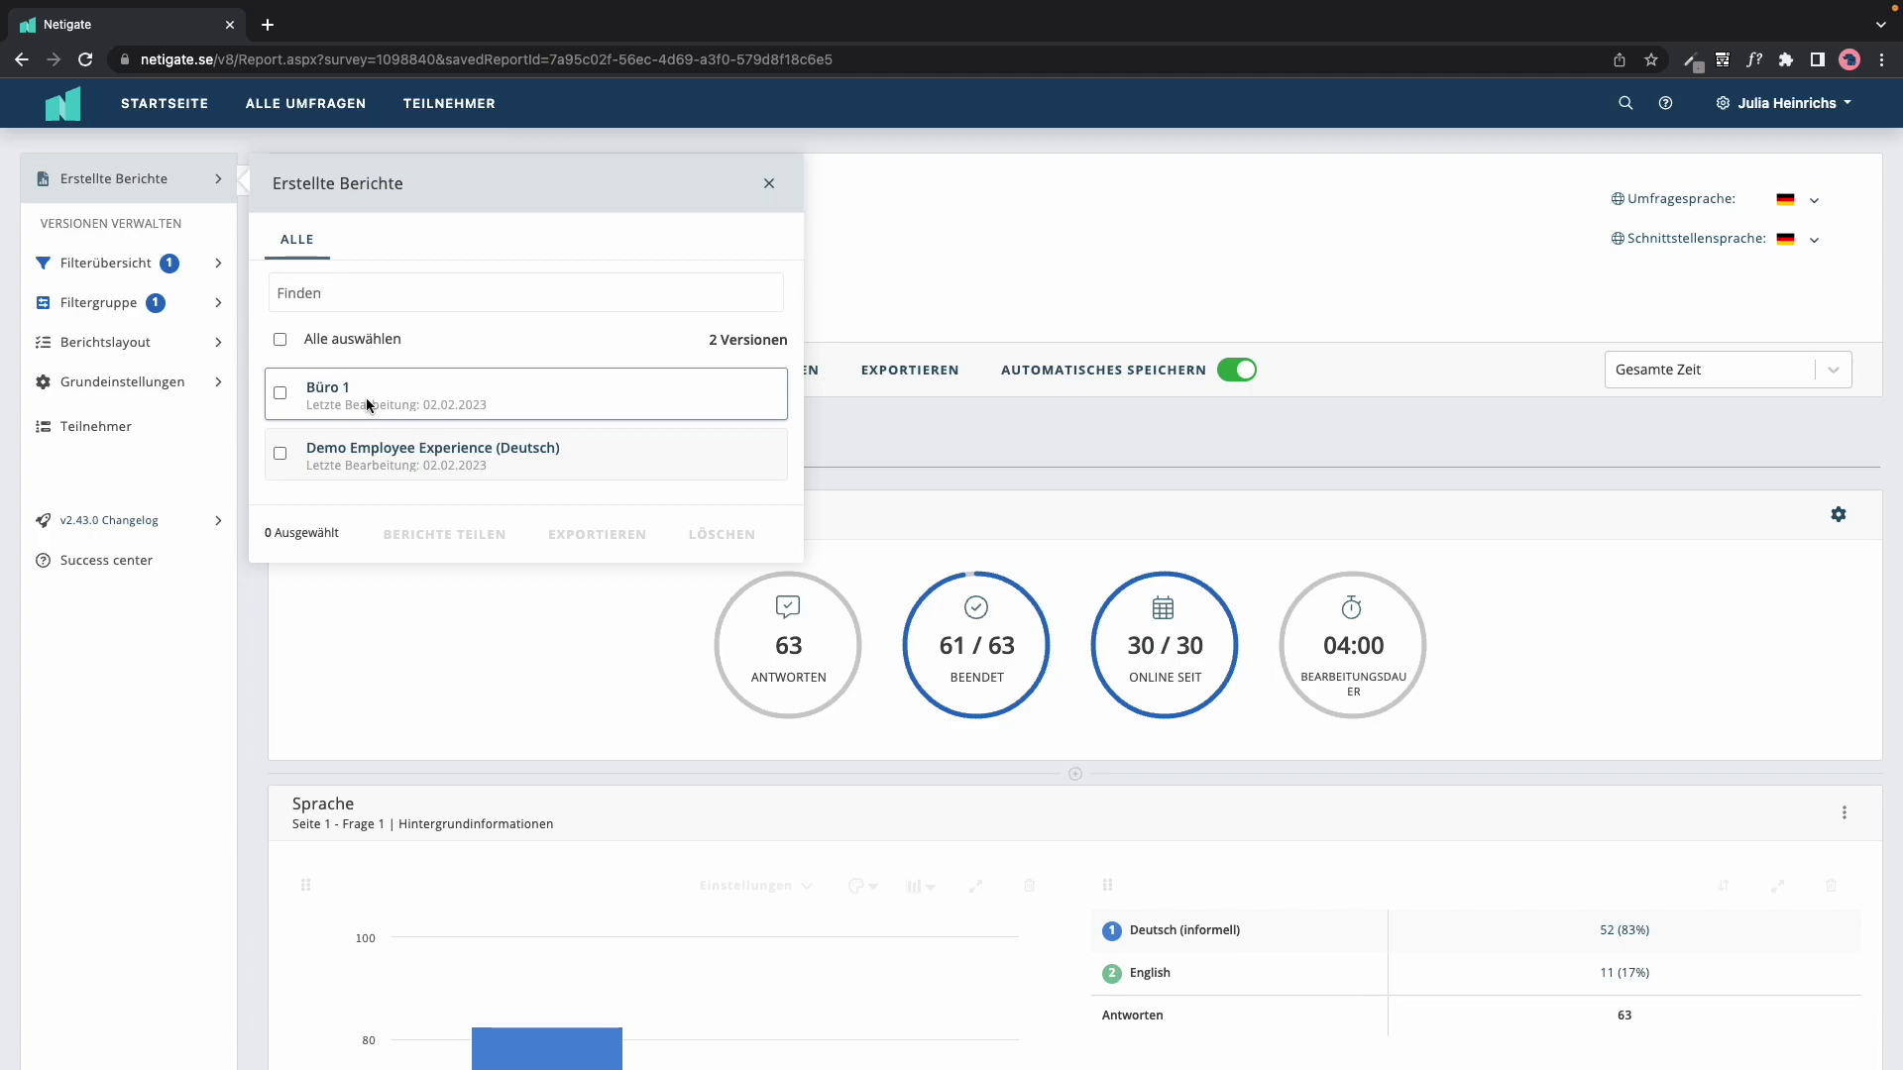
{"action": "left_click", "coordinate": [377, 454]}
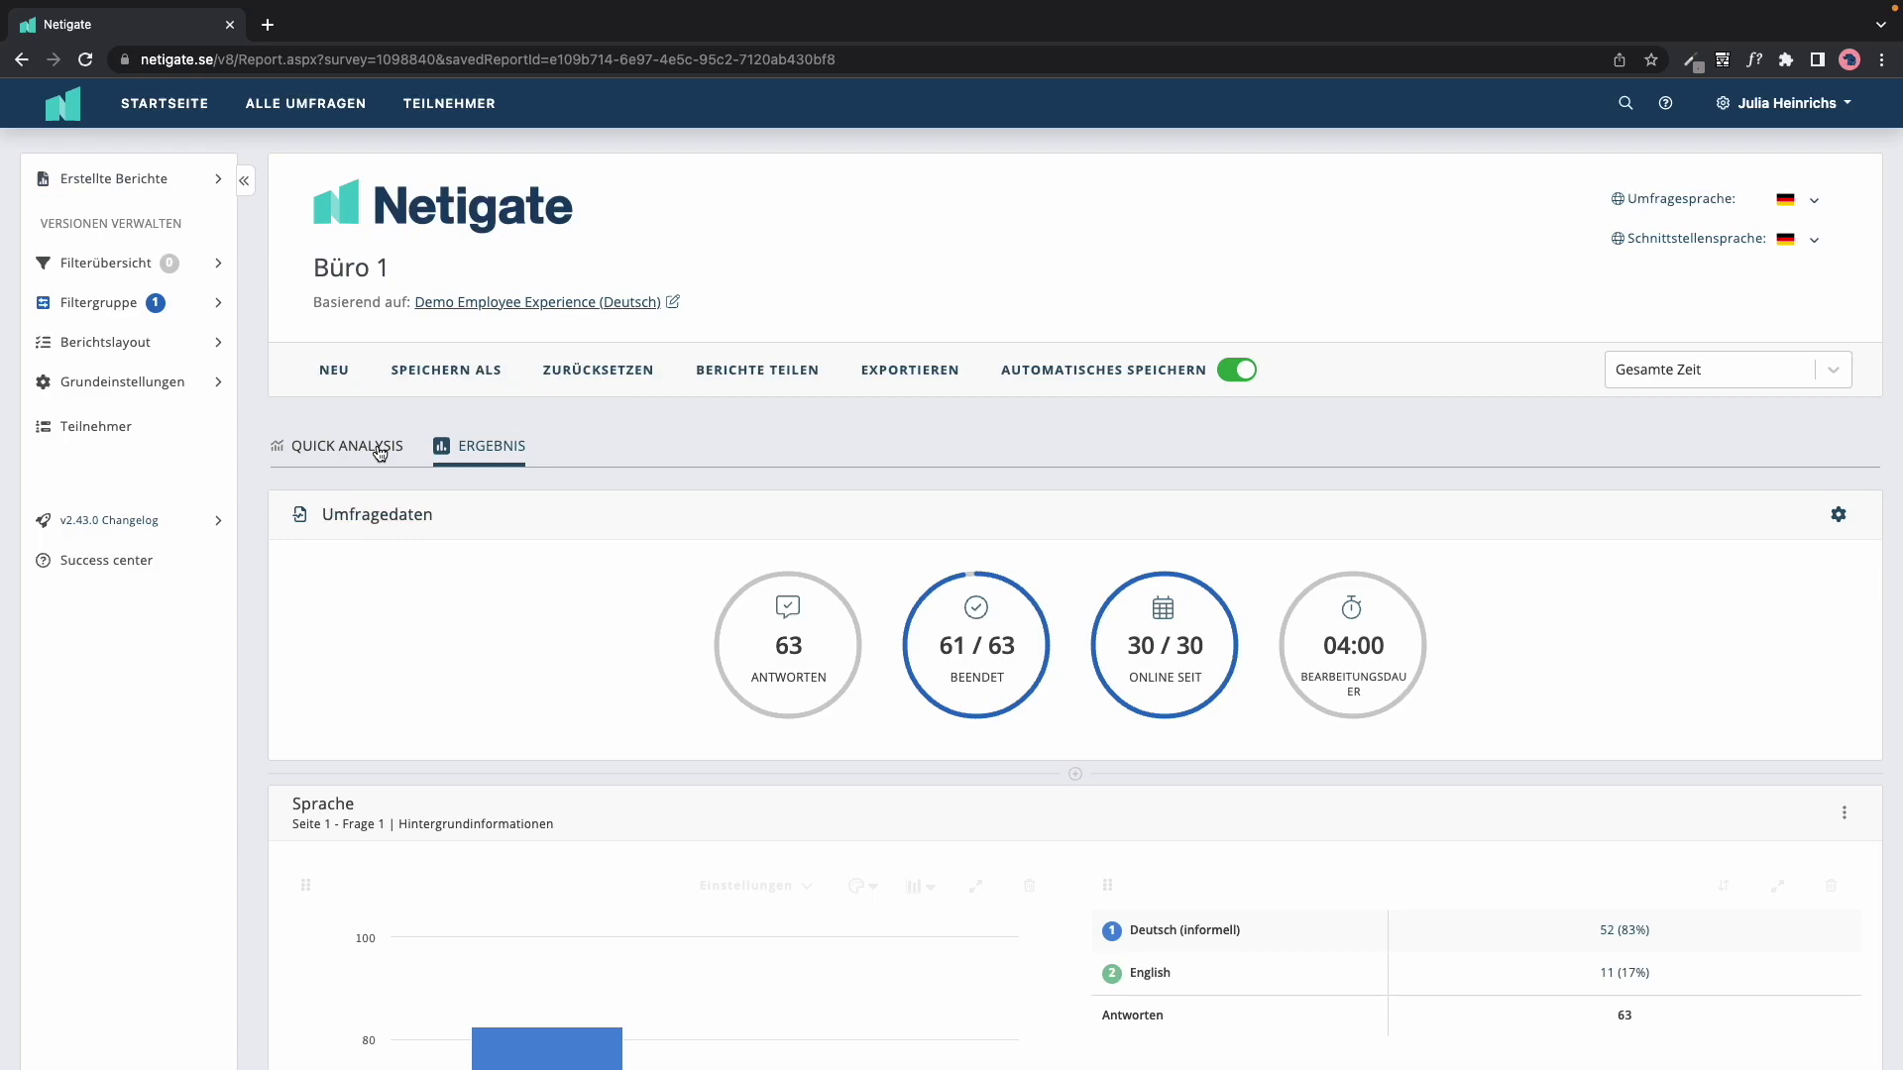
{"action": "left_click", "coordinate": [585, 375]}
{"action": "left_click", "coordinate": [1073, 644]}
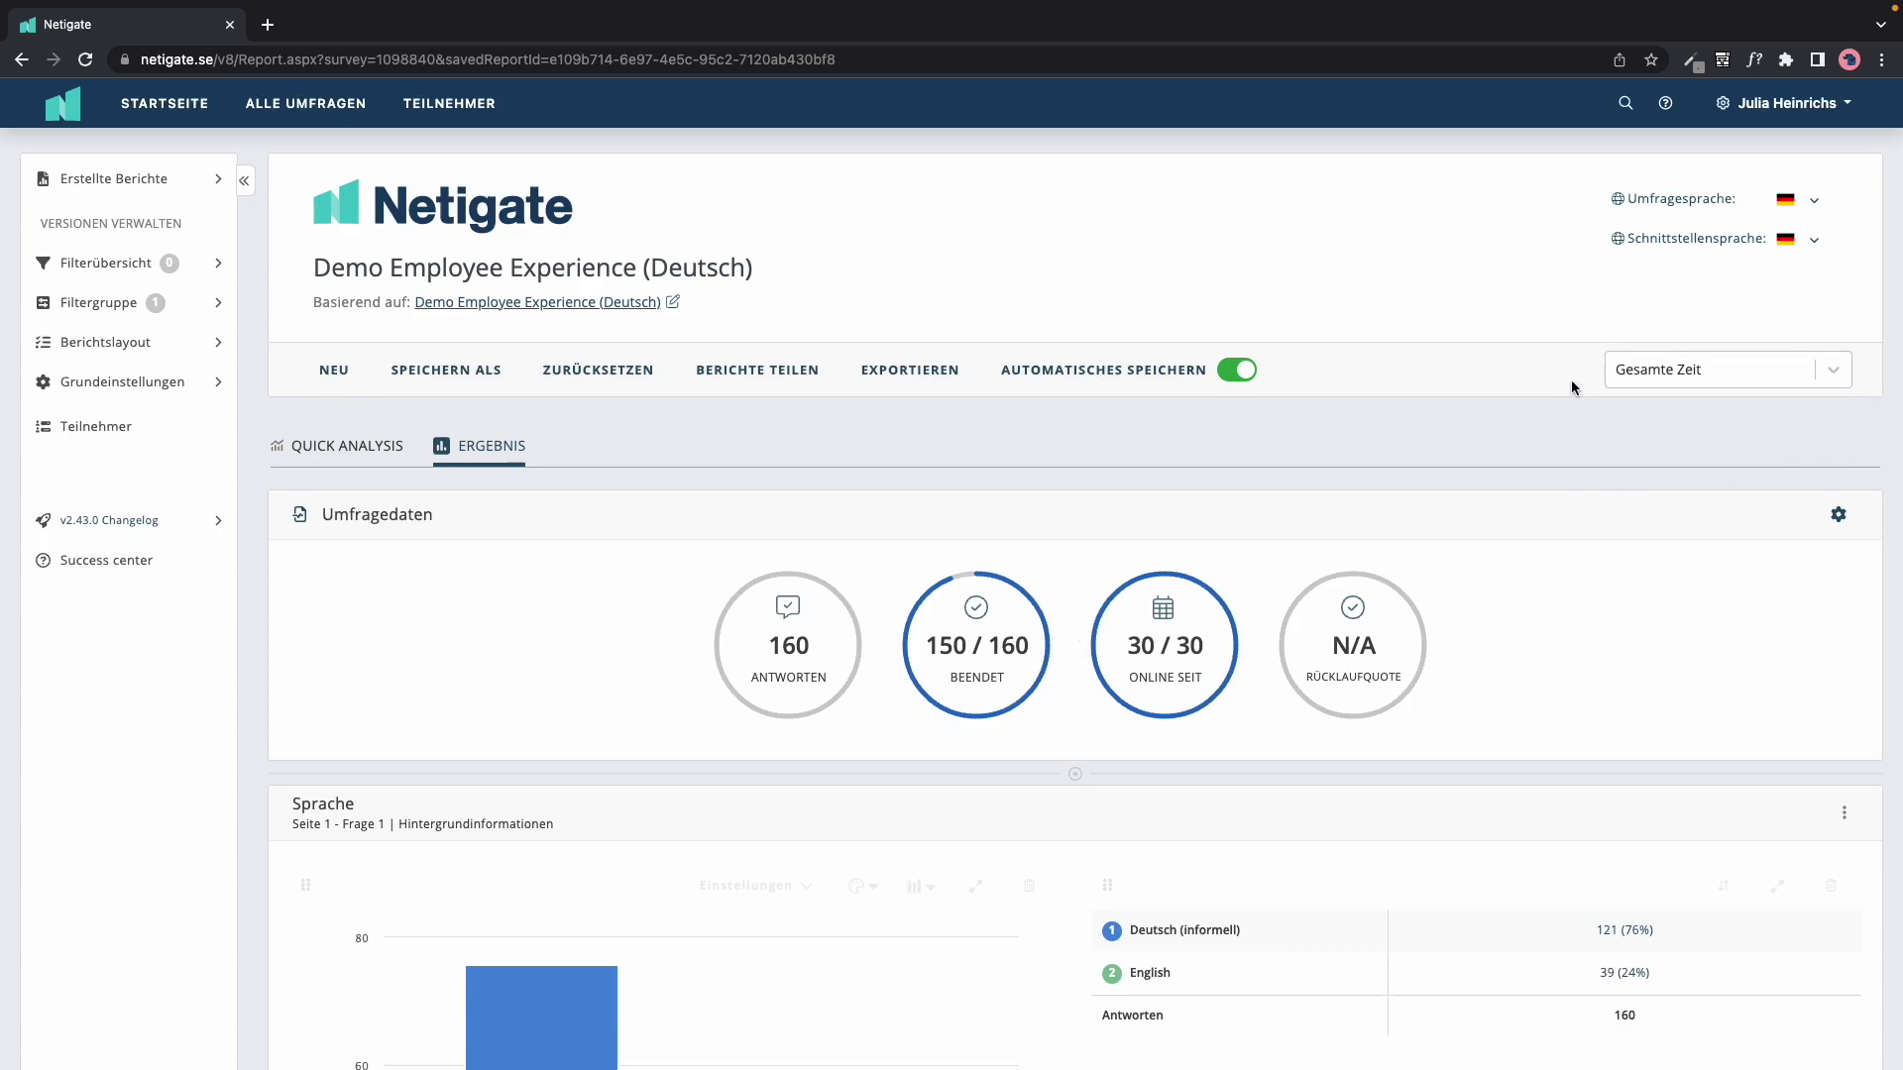
Step: Limit the report to Letzte 7 Tage (16 responses) and bring up the export options
{"action": "left_click", "coordinate": [1834, 376]}
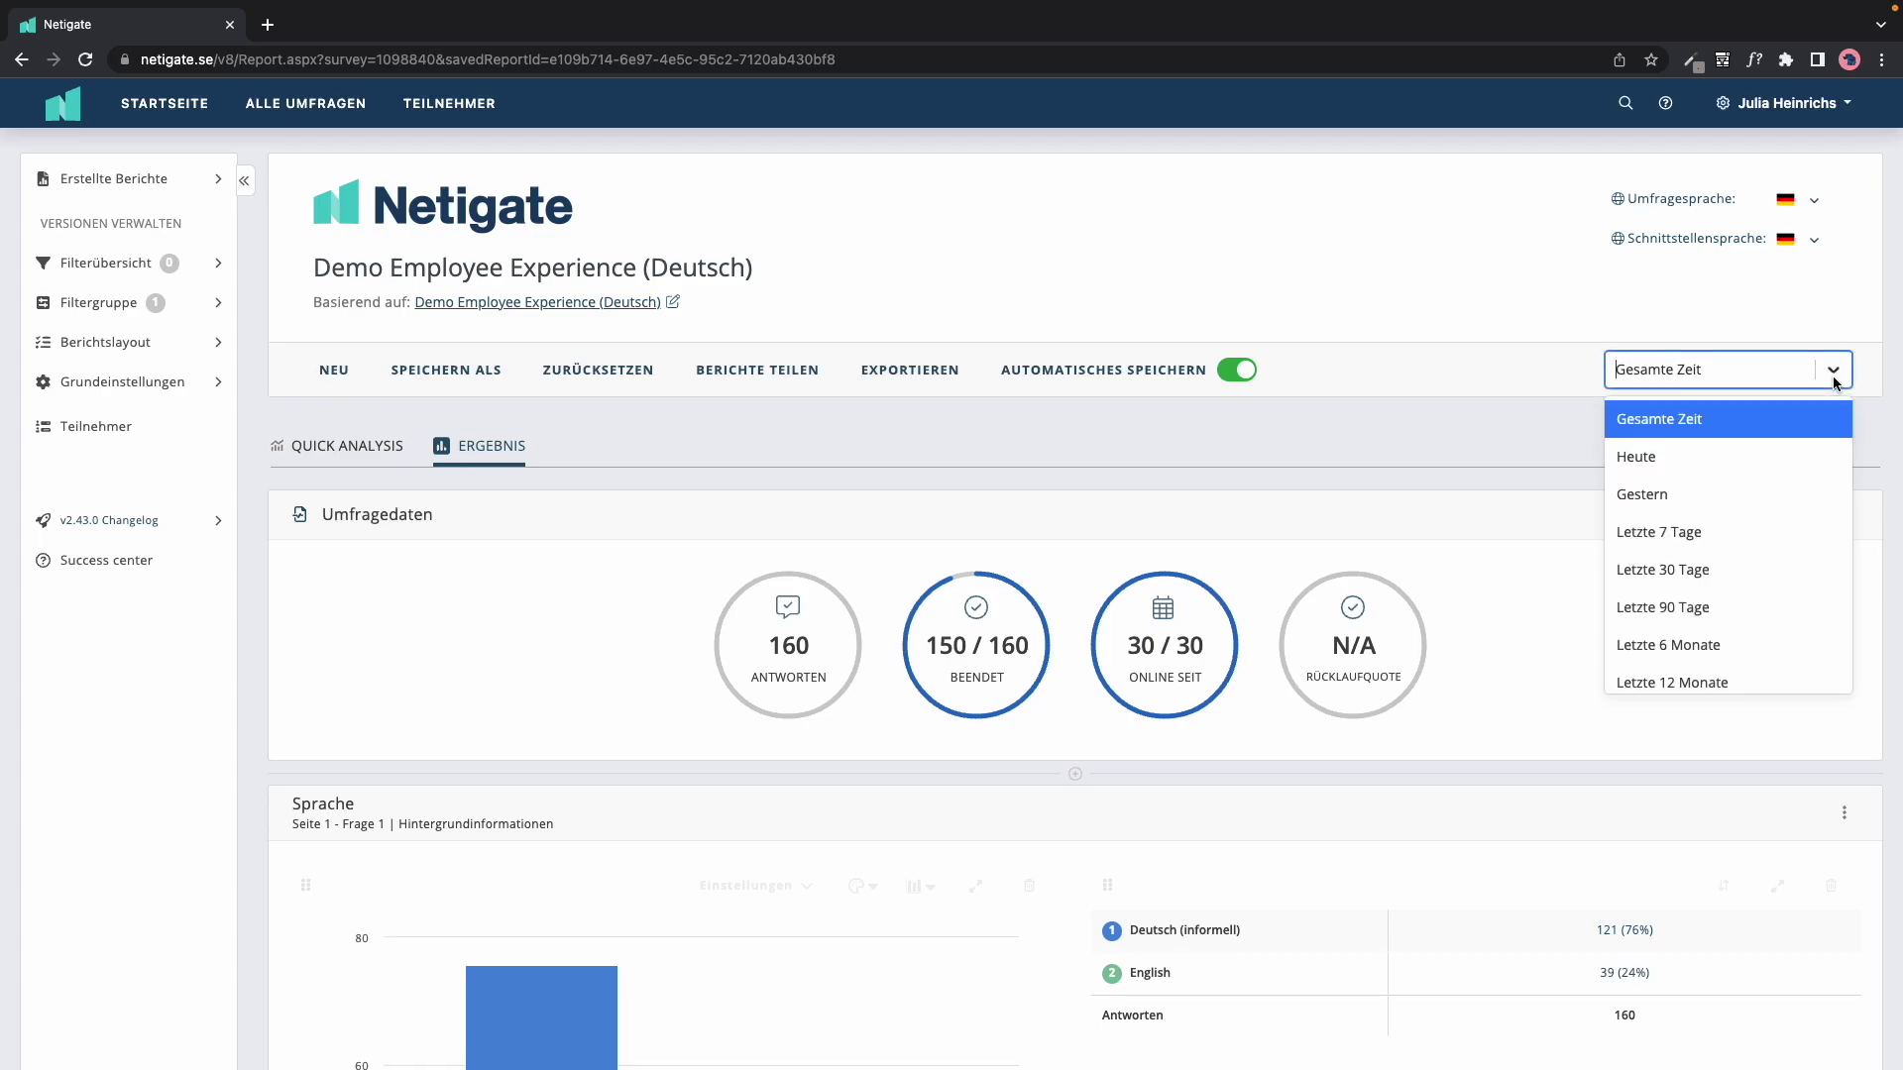
{"action": "left_click", "coordinate": [1769, 540]}
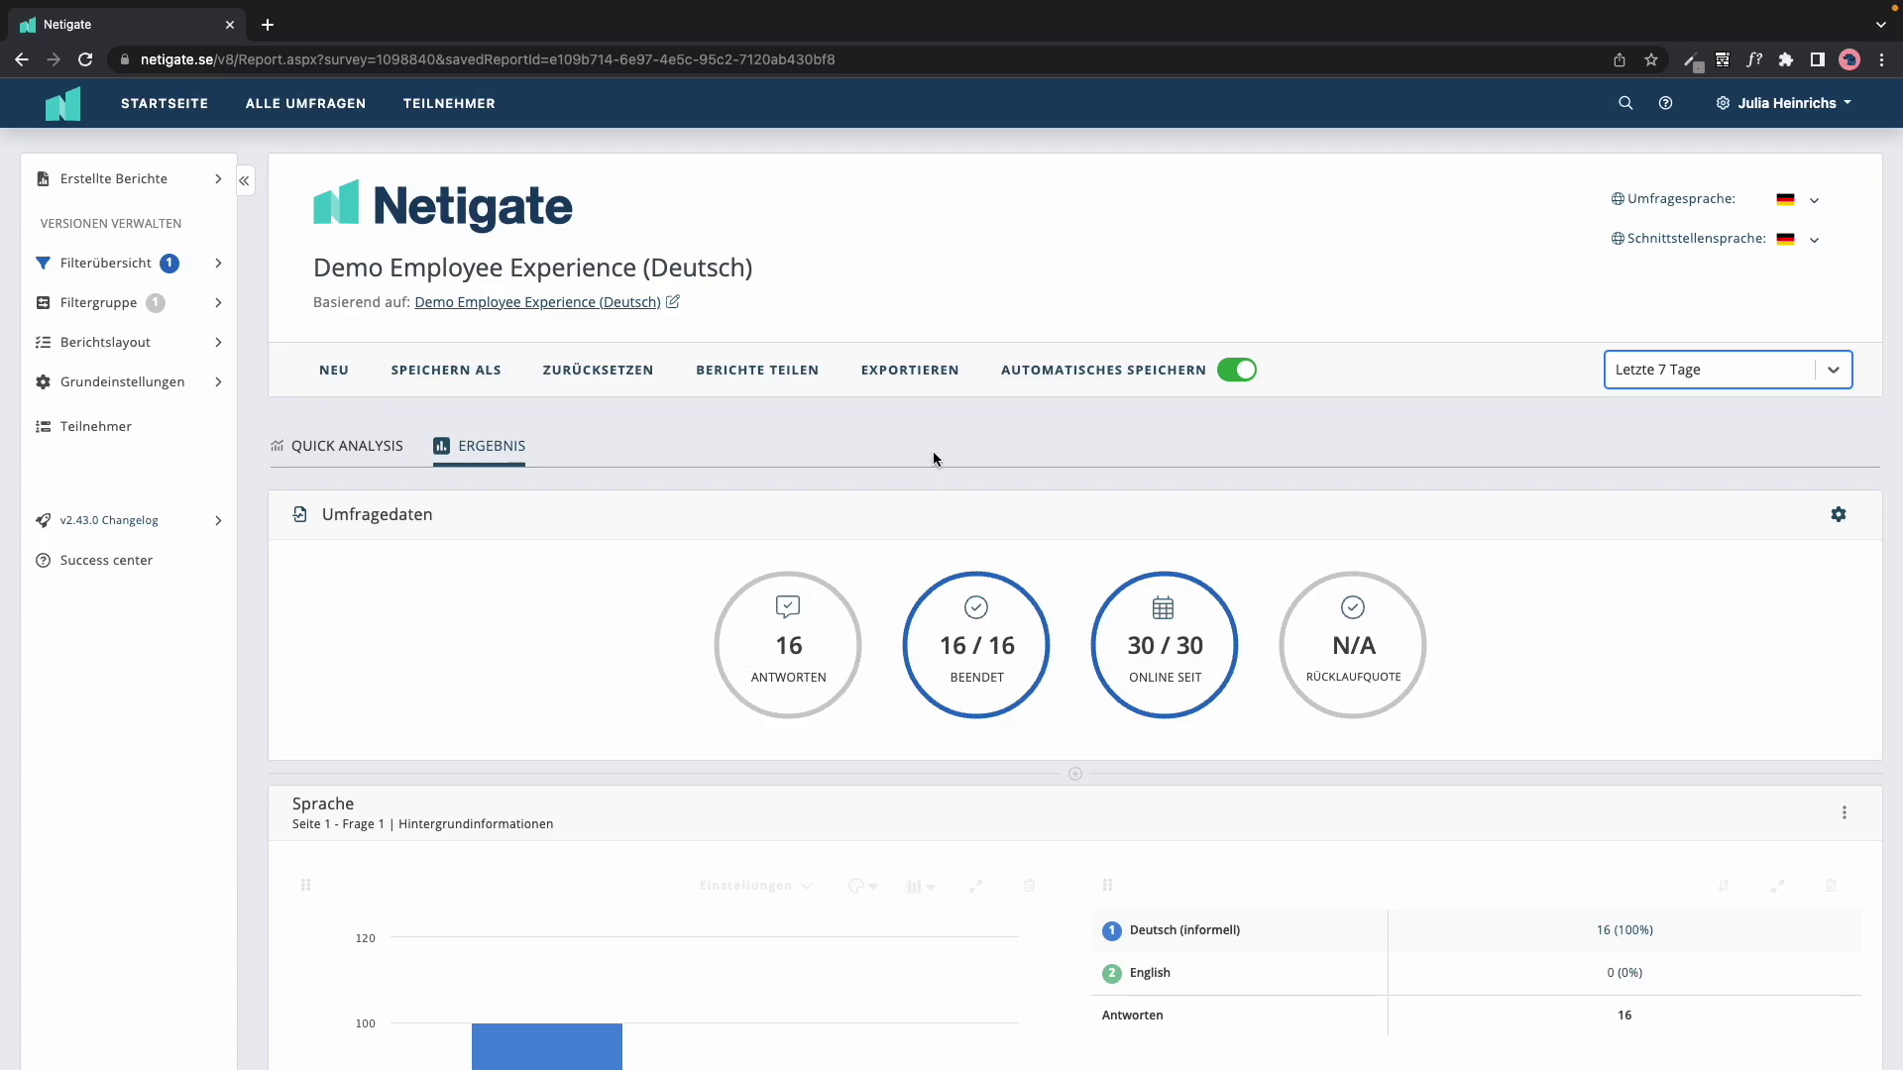
{"action": "left_click", "coordinate": [928, 387]}
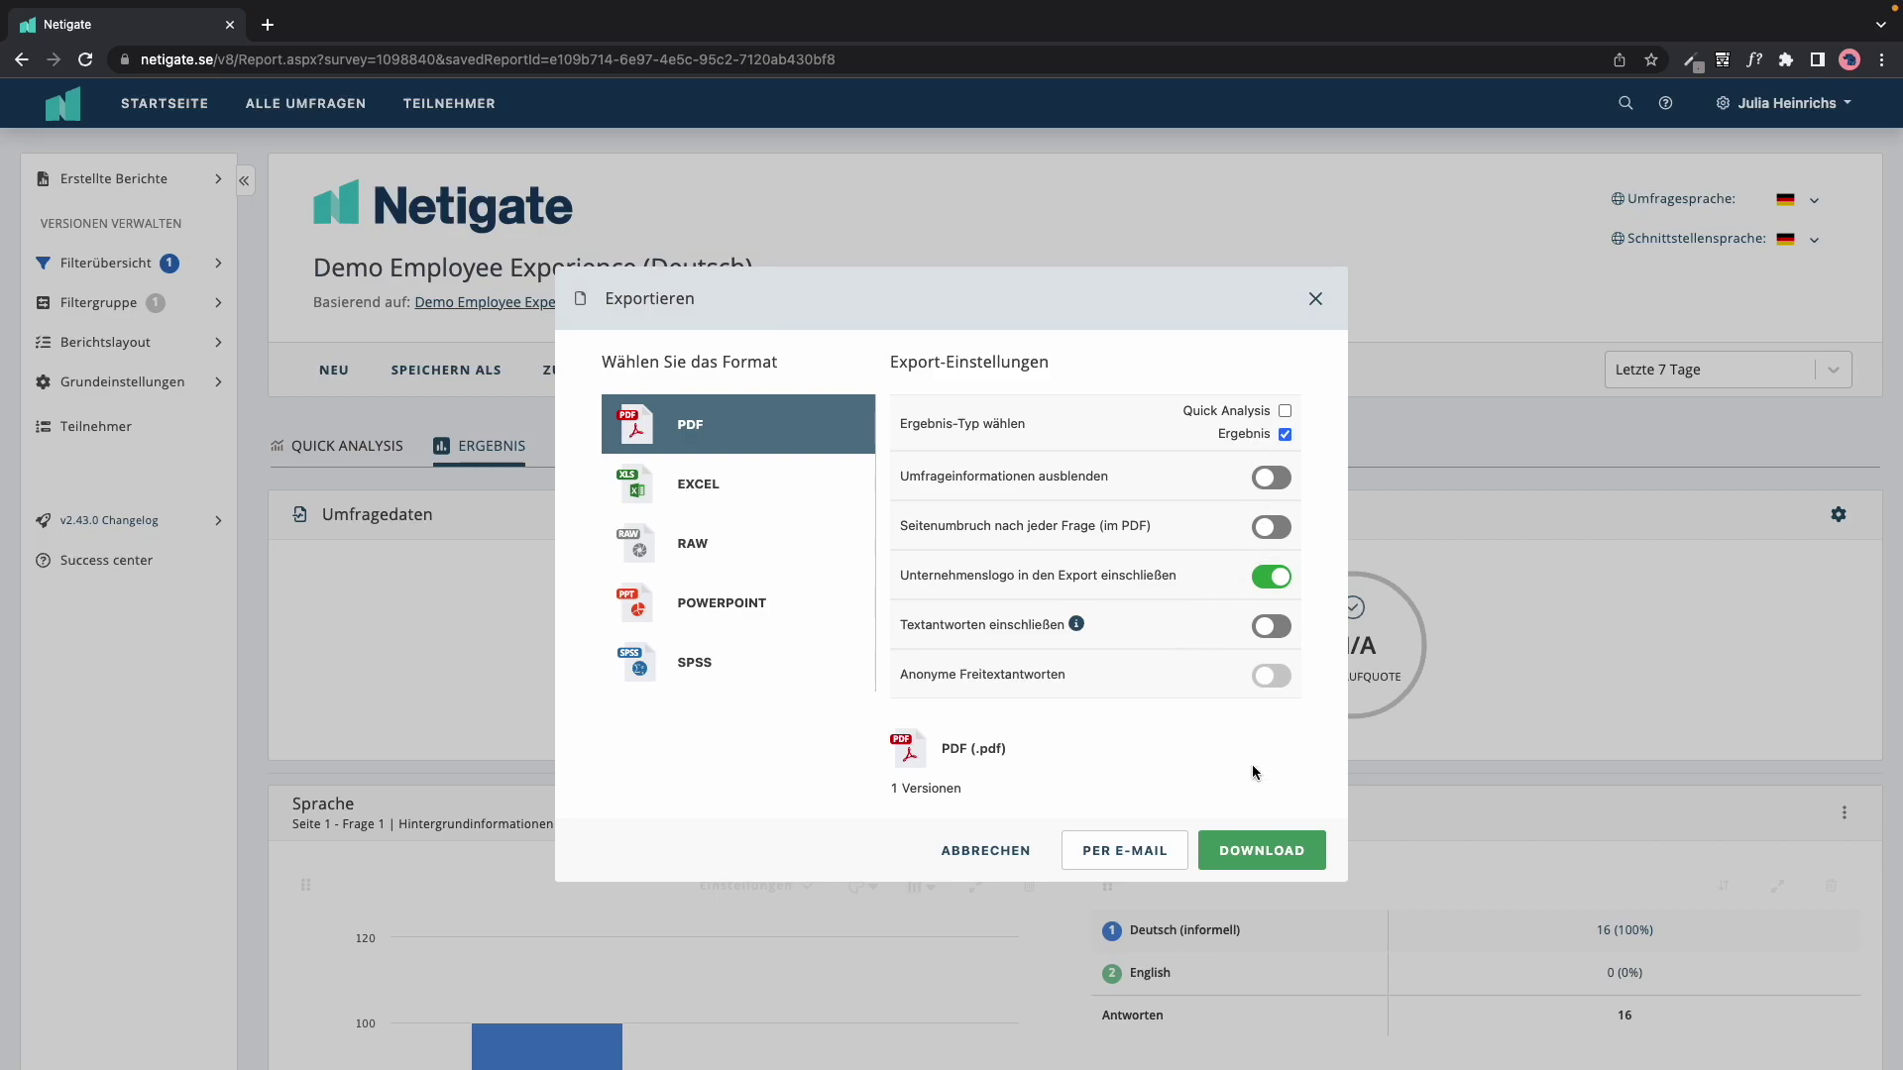
Step: Look at the Excel and PowerPoint export options, turning the custom PowerPoint template on and back off
{"action": "left_click", "coordinate": [724, 483]}
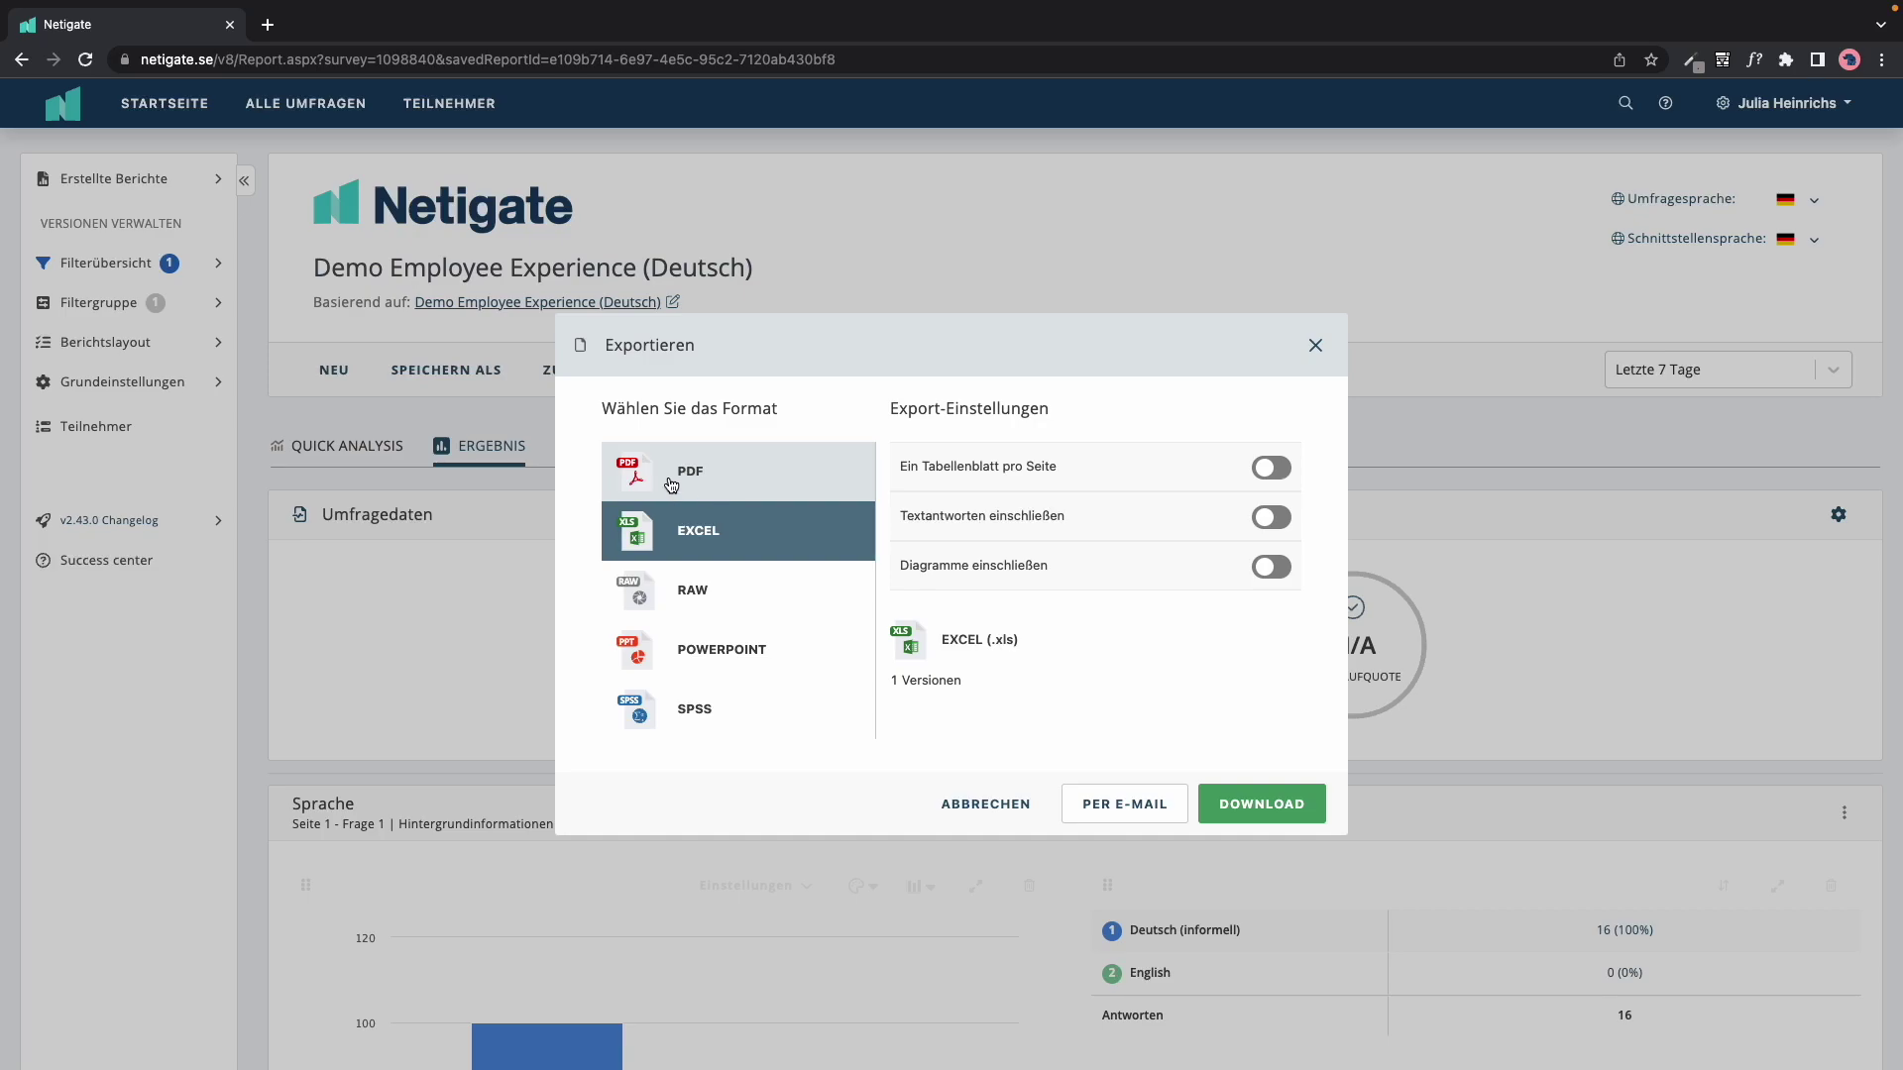
{"action": "left_click", "coordinate": [719, 637]}
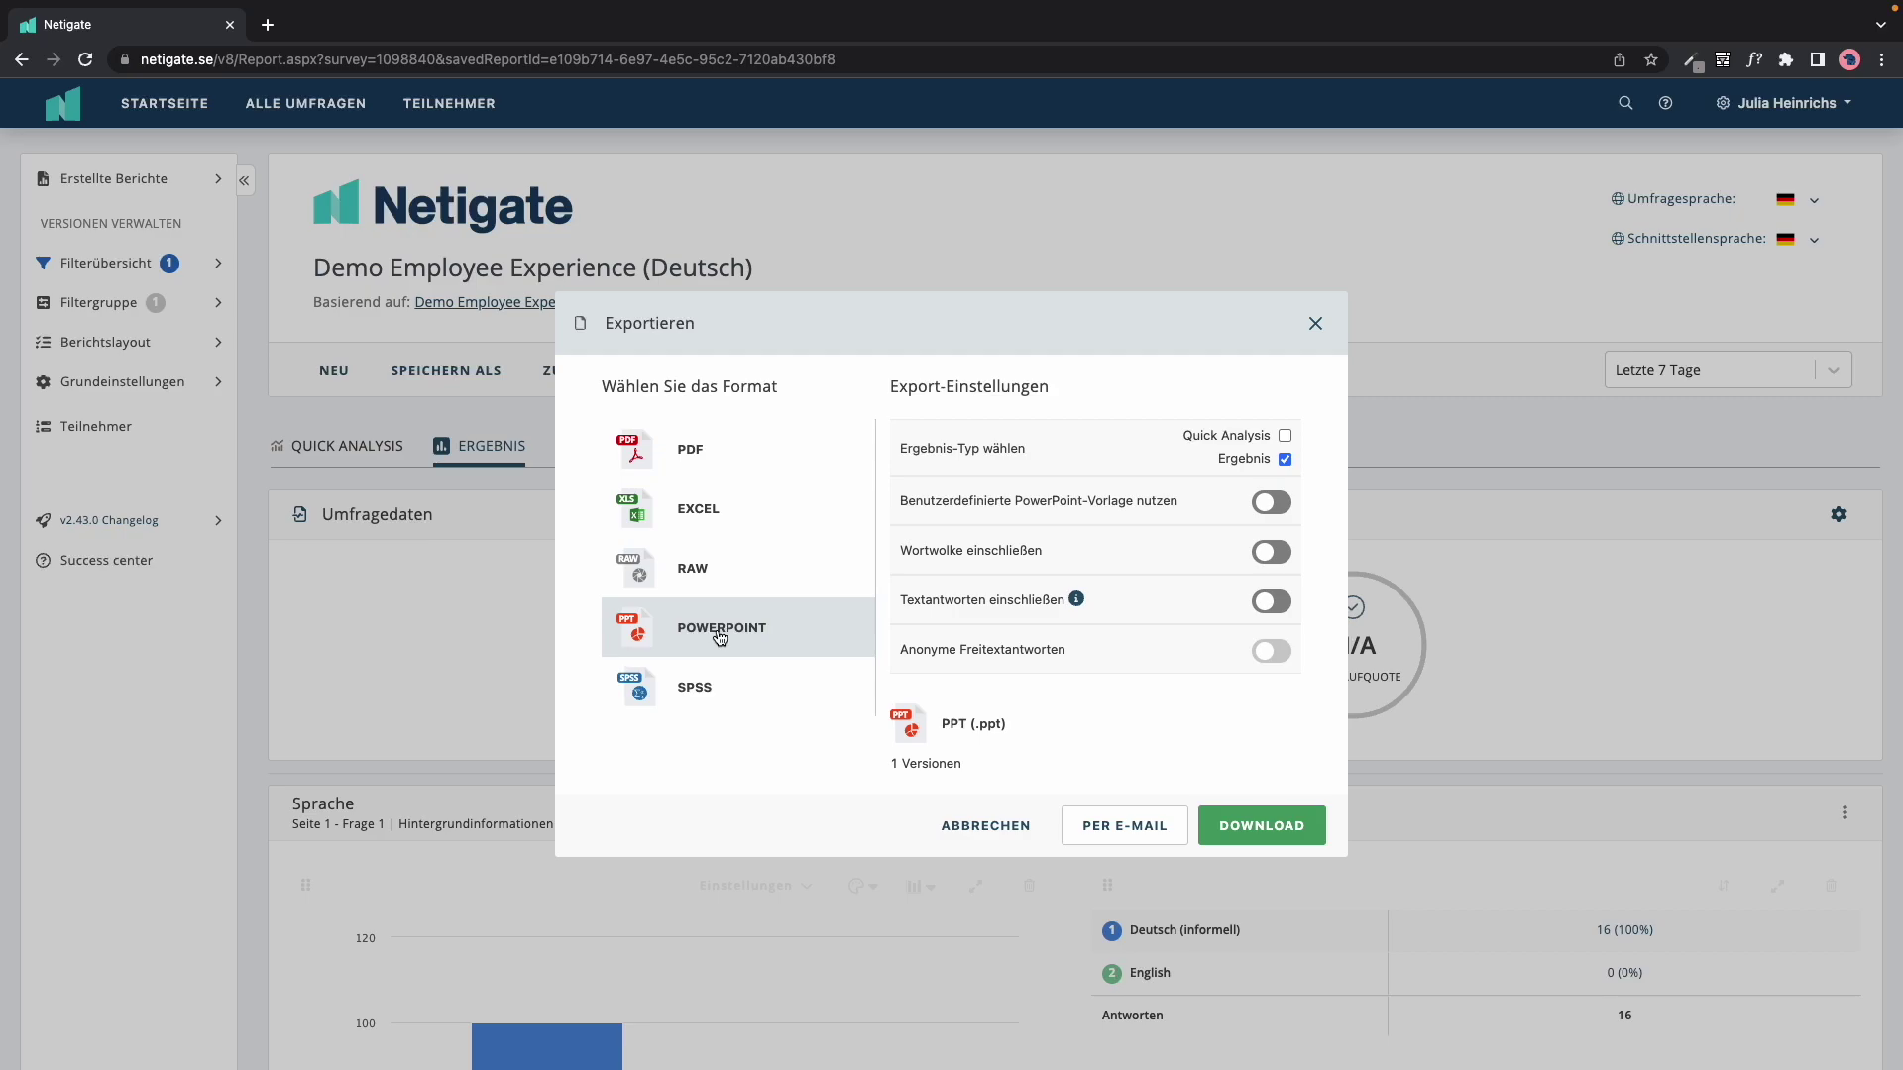
{"action": "left_click", "coordinate": [720, 635]}
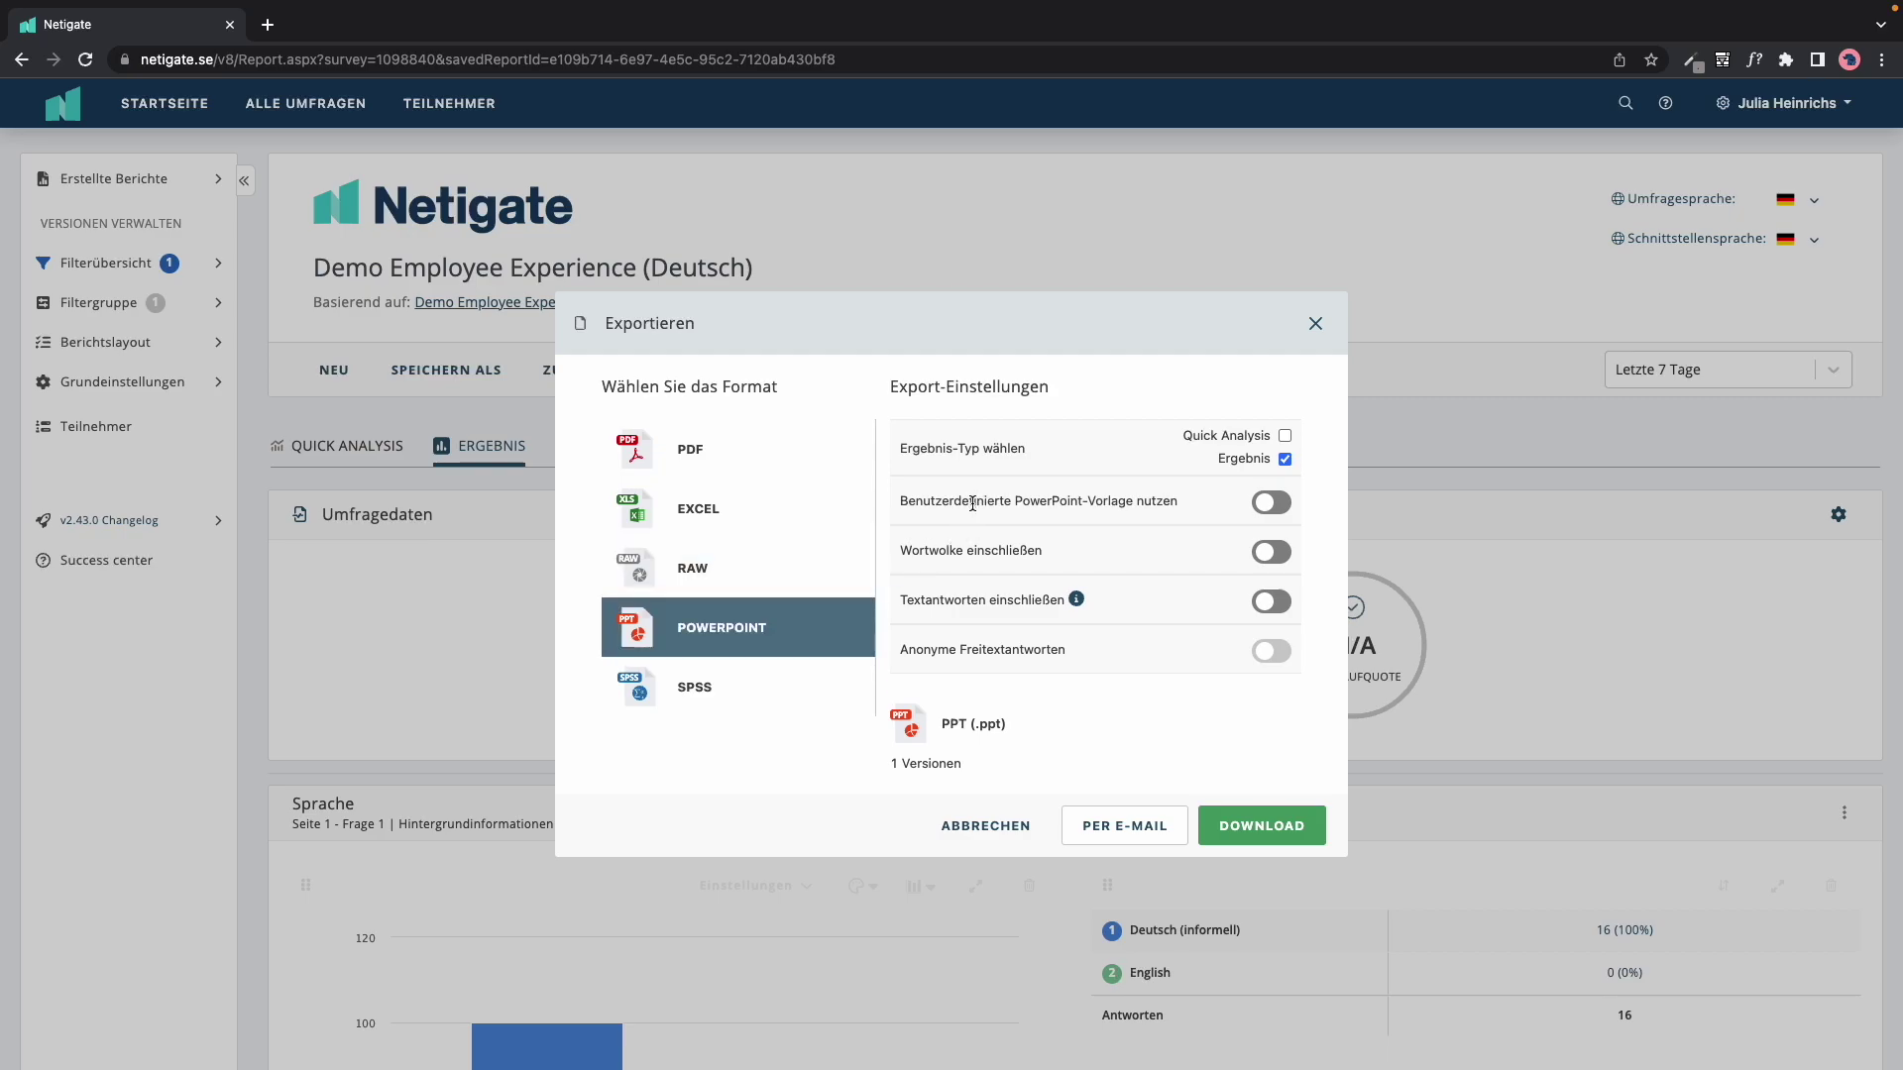
{"action": "left_click_drag", "start_coordinate": [901, 502], "coordinate": [1179, 504]}
{"action": "left_click", "coordinate": [1272, 503]}
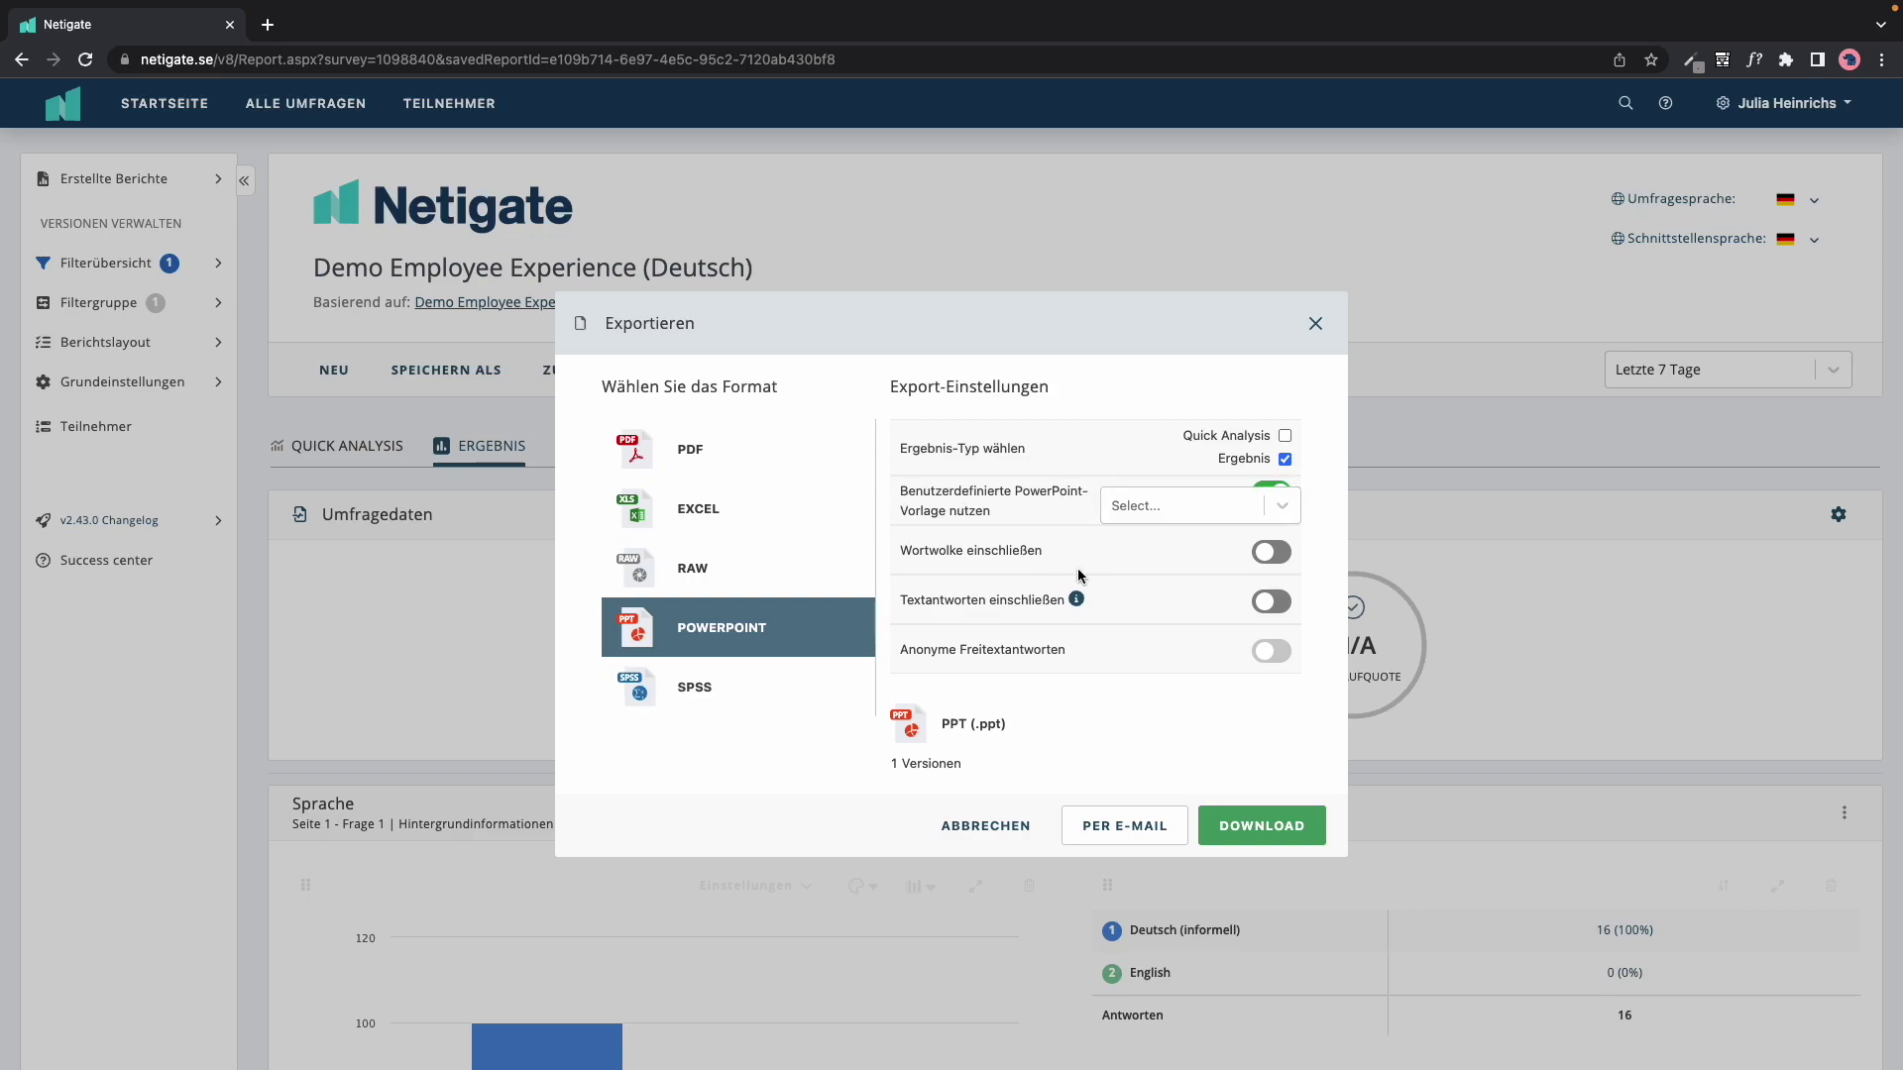
{"action": "left_click", "coordinate": [1267, 490]}
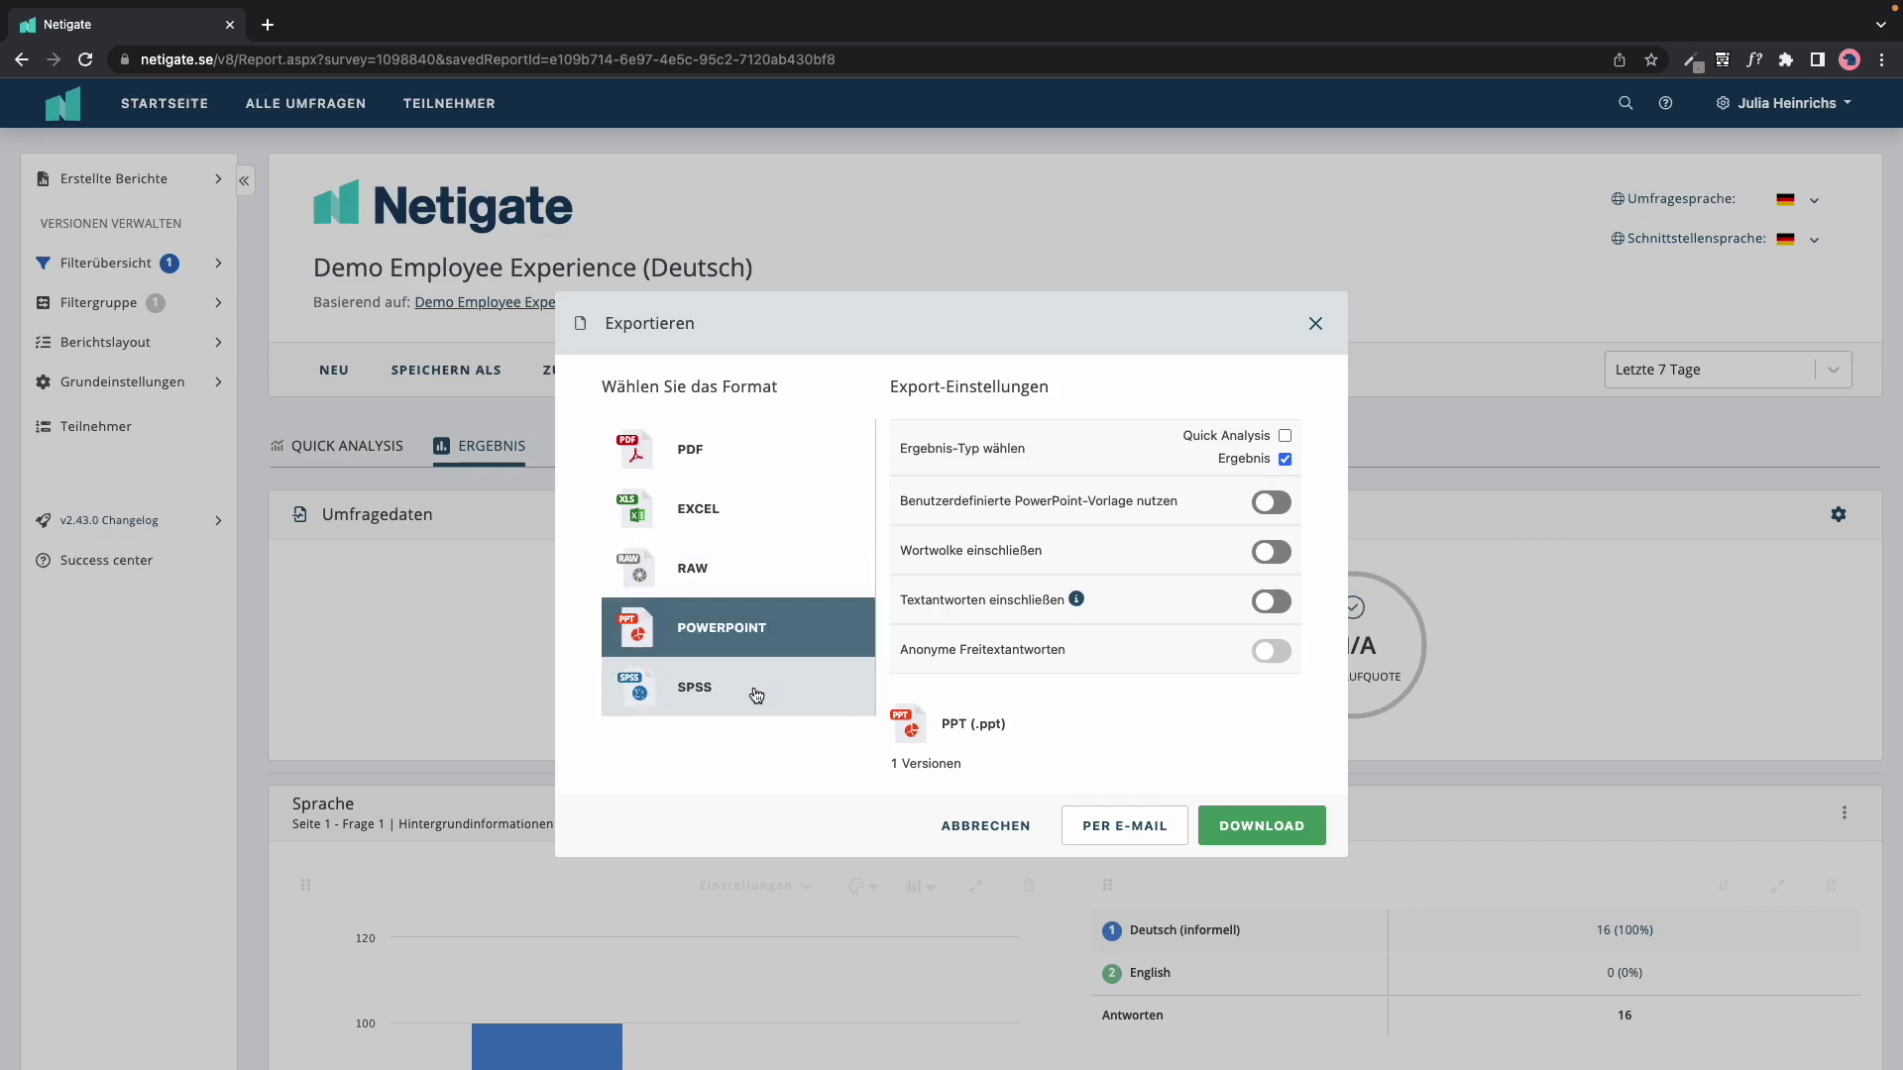
Step: Download the report as a RAW .xlsx export and open the downloaded file
{"action": "left_click", "coordinate": [753, 568]}
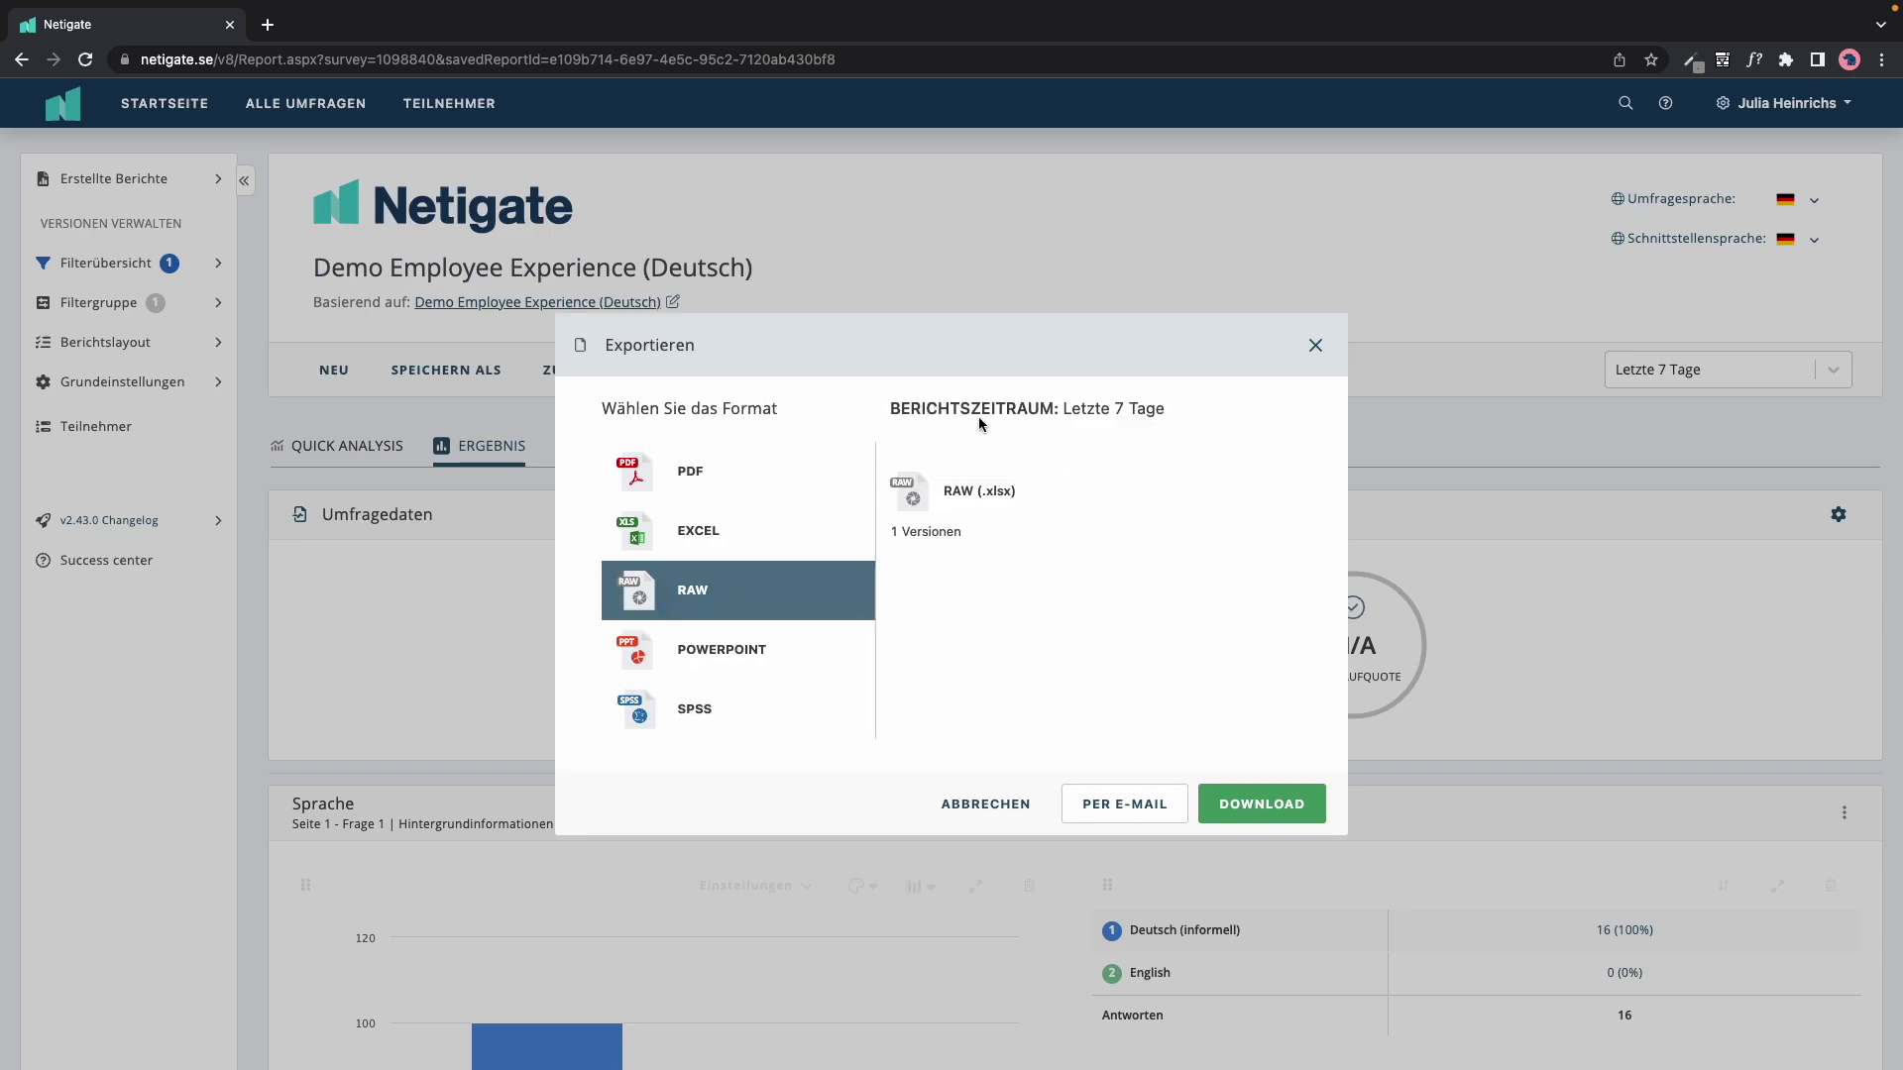
{"action": "left_click", "coordinate": [1251, 811]}
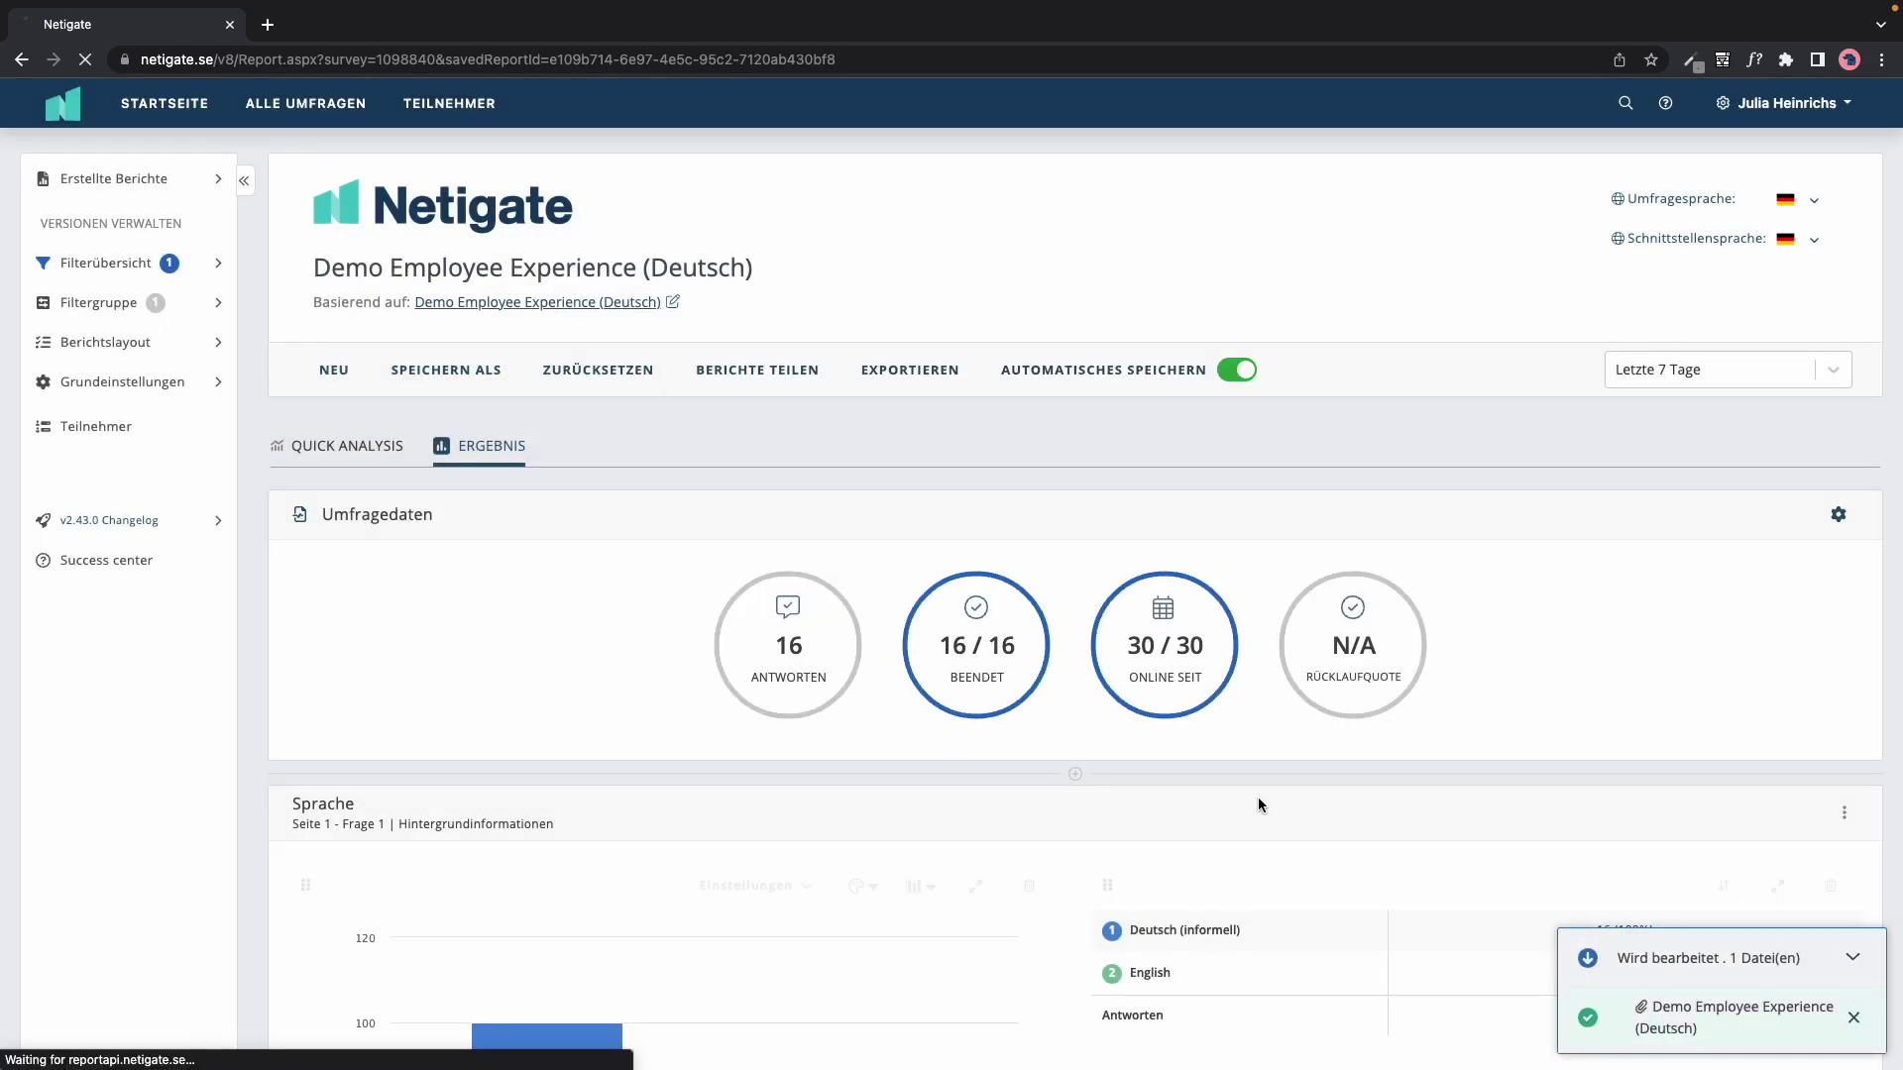
{"action": "left_click", "coordinate": [117, 1043]}
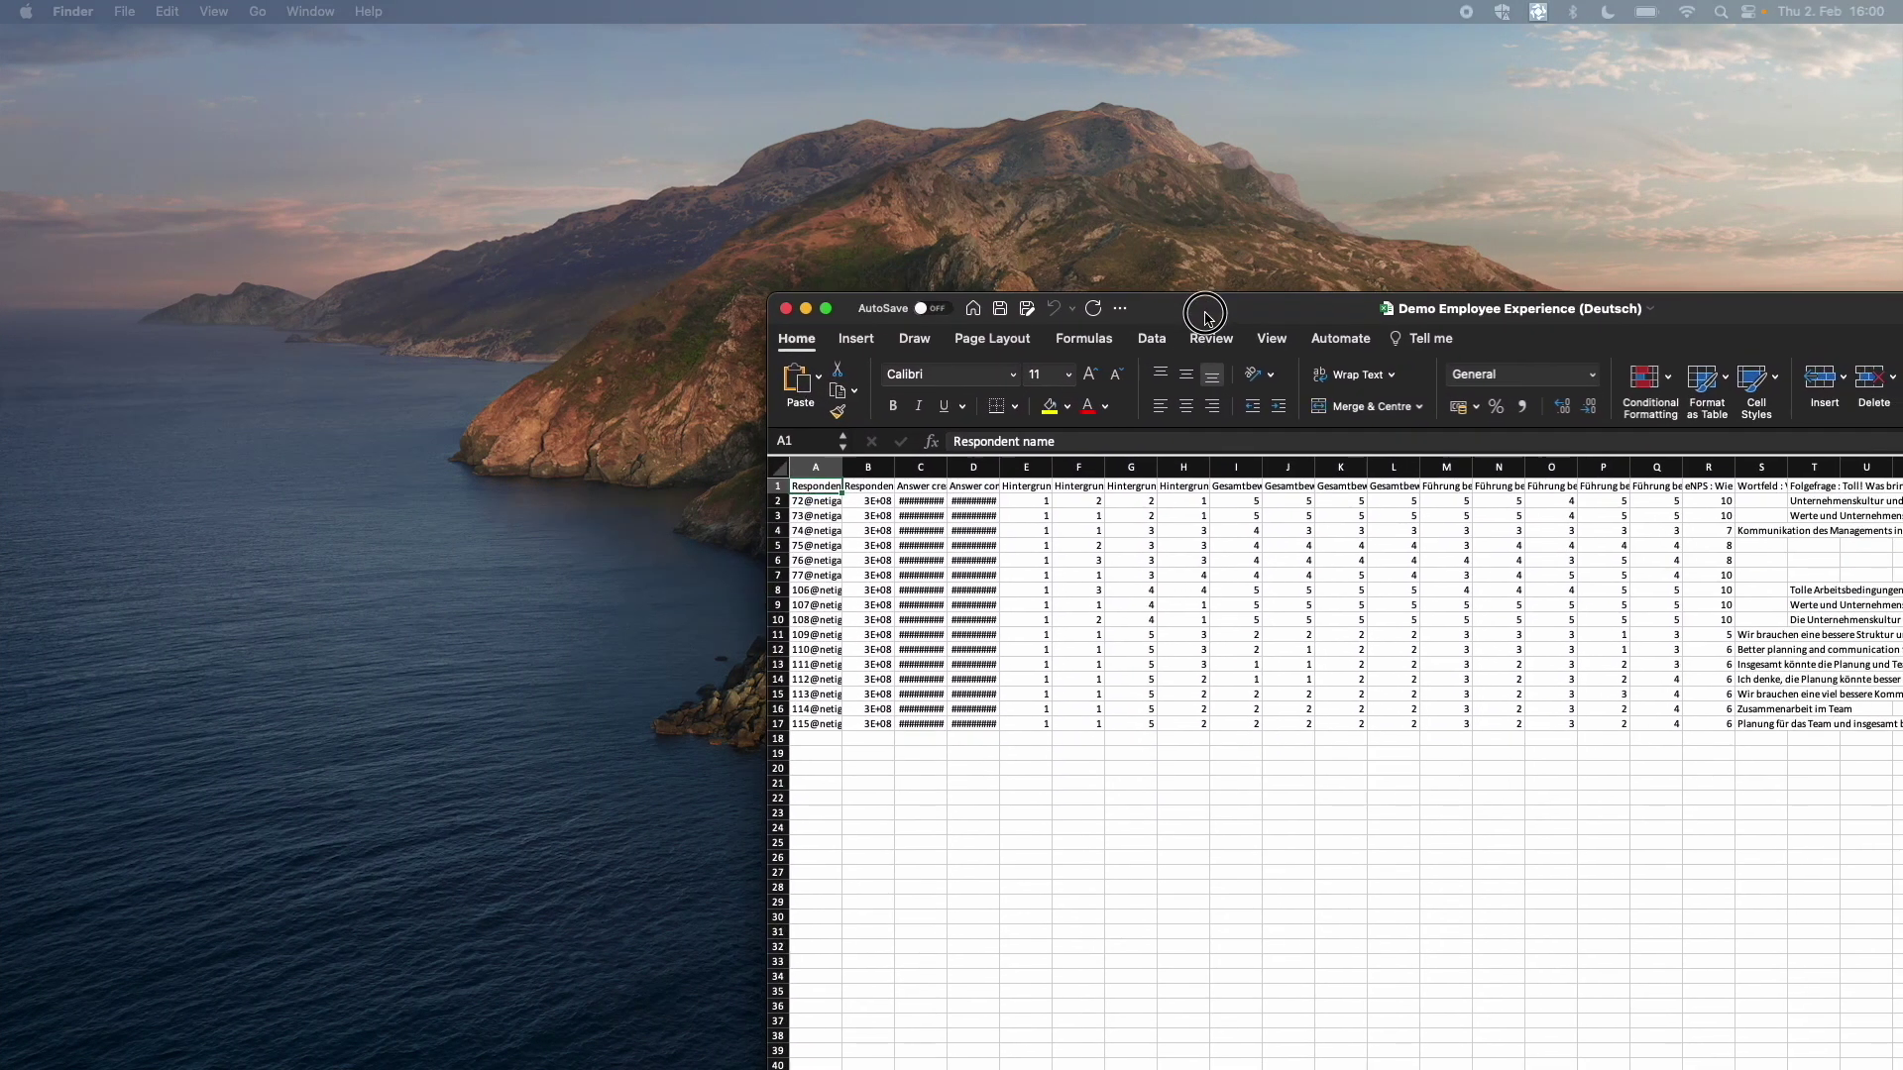
Step: Maximize the Excel window and widen column A so full respondent names show
{"action": "double_click", "coordinate": [1205, 315]}
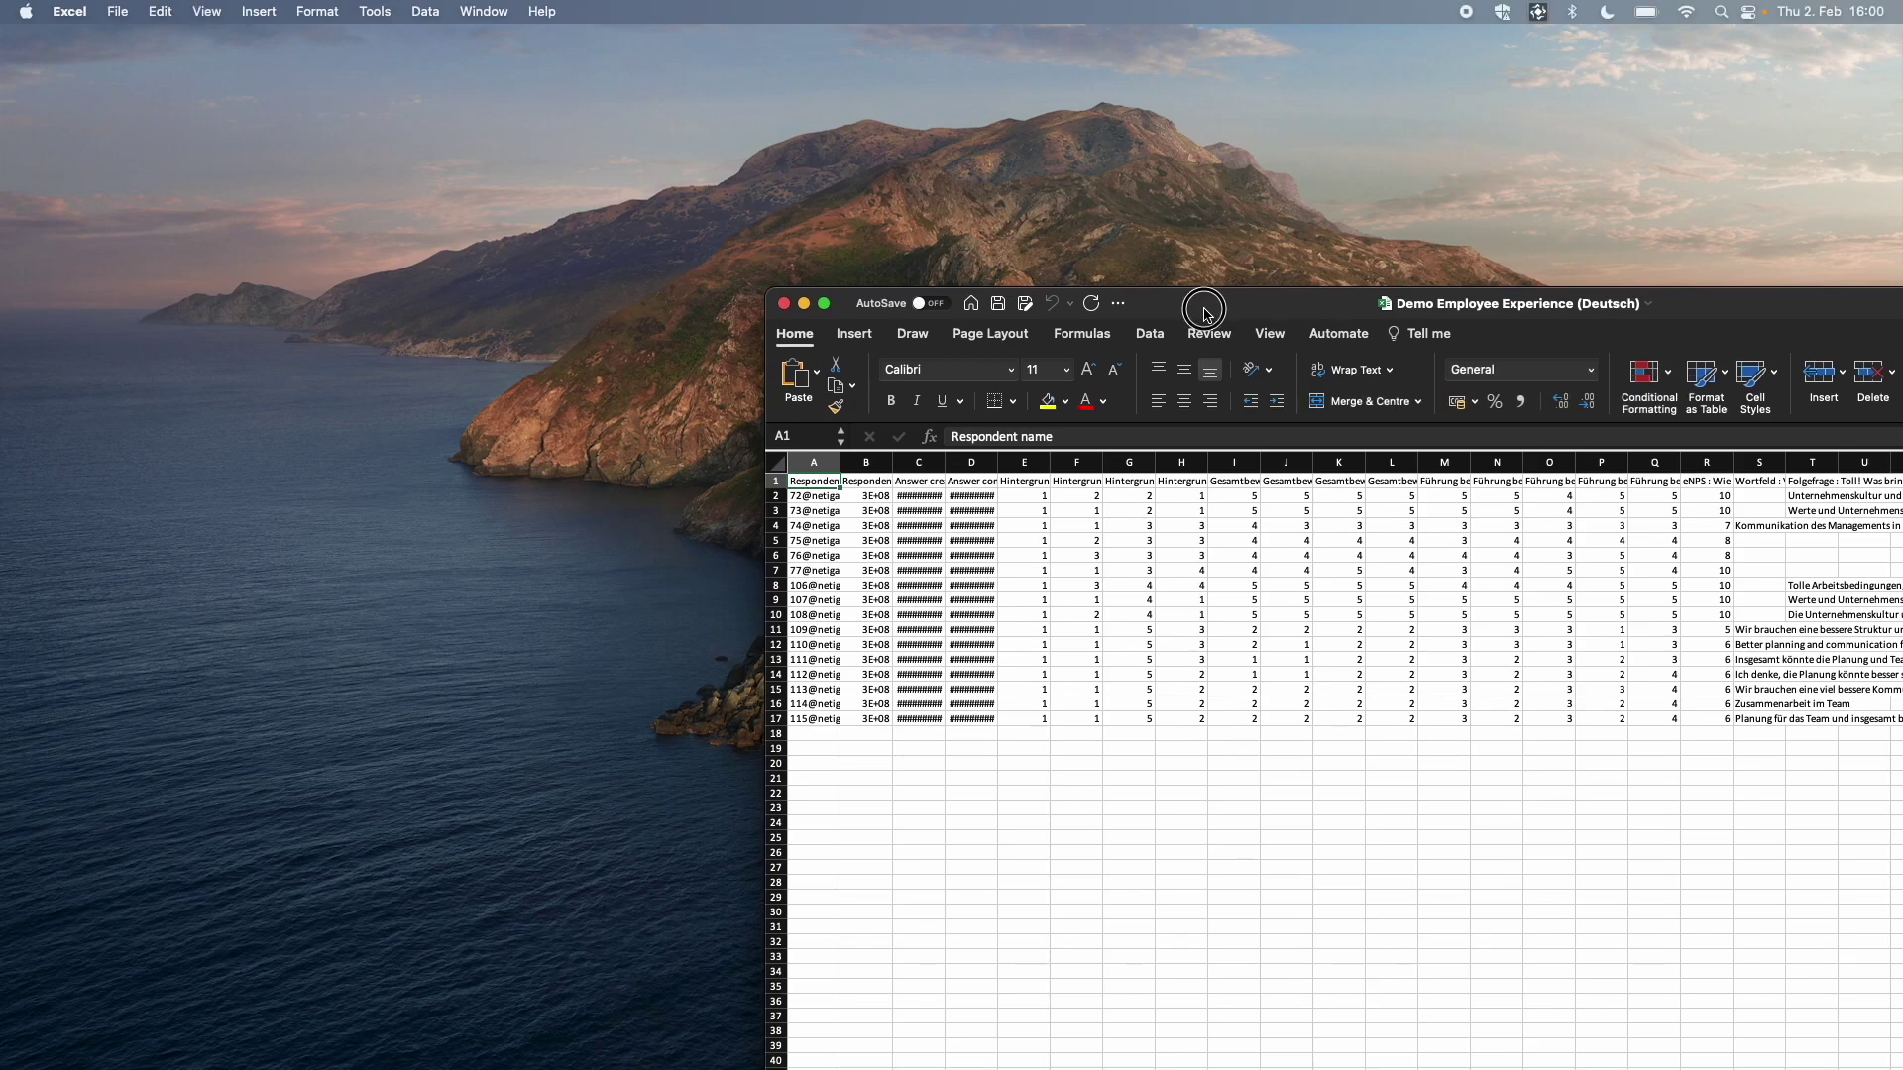
{"action": "scroll", "coordinate": [770, 536], "scroll_direction": "up", "scroll_amount": 5}
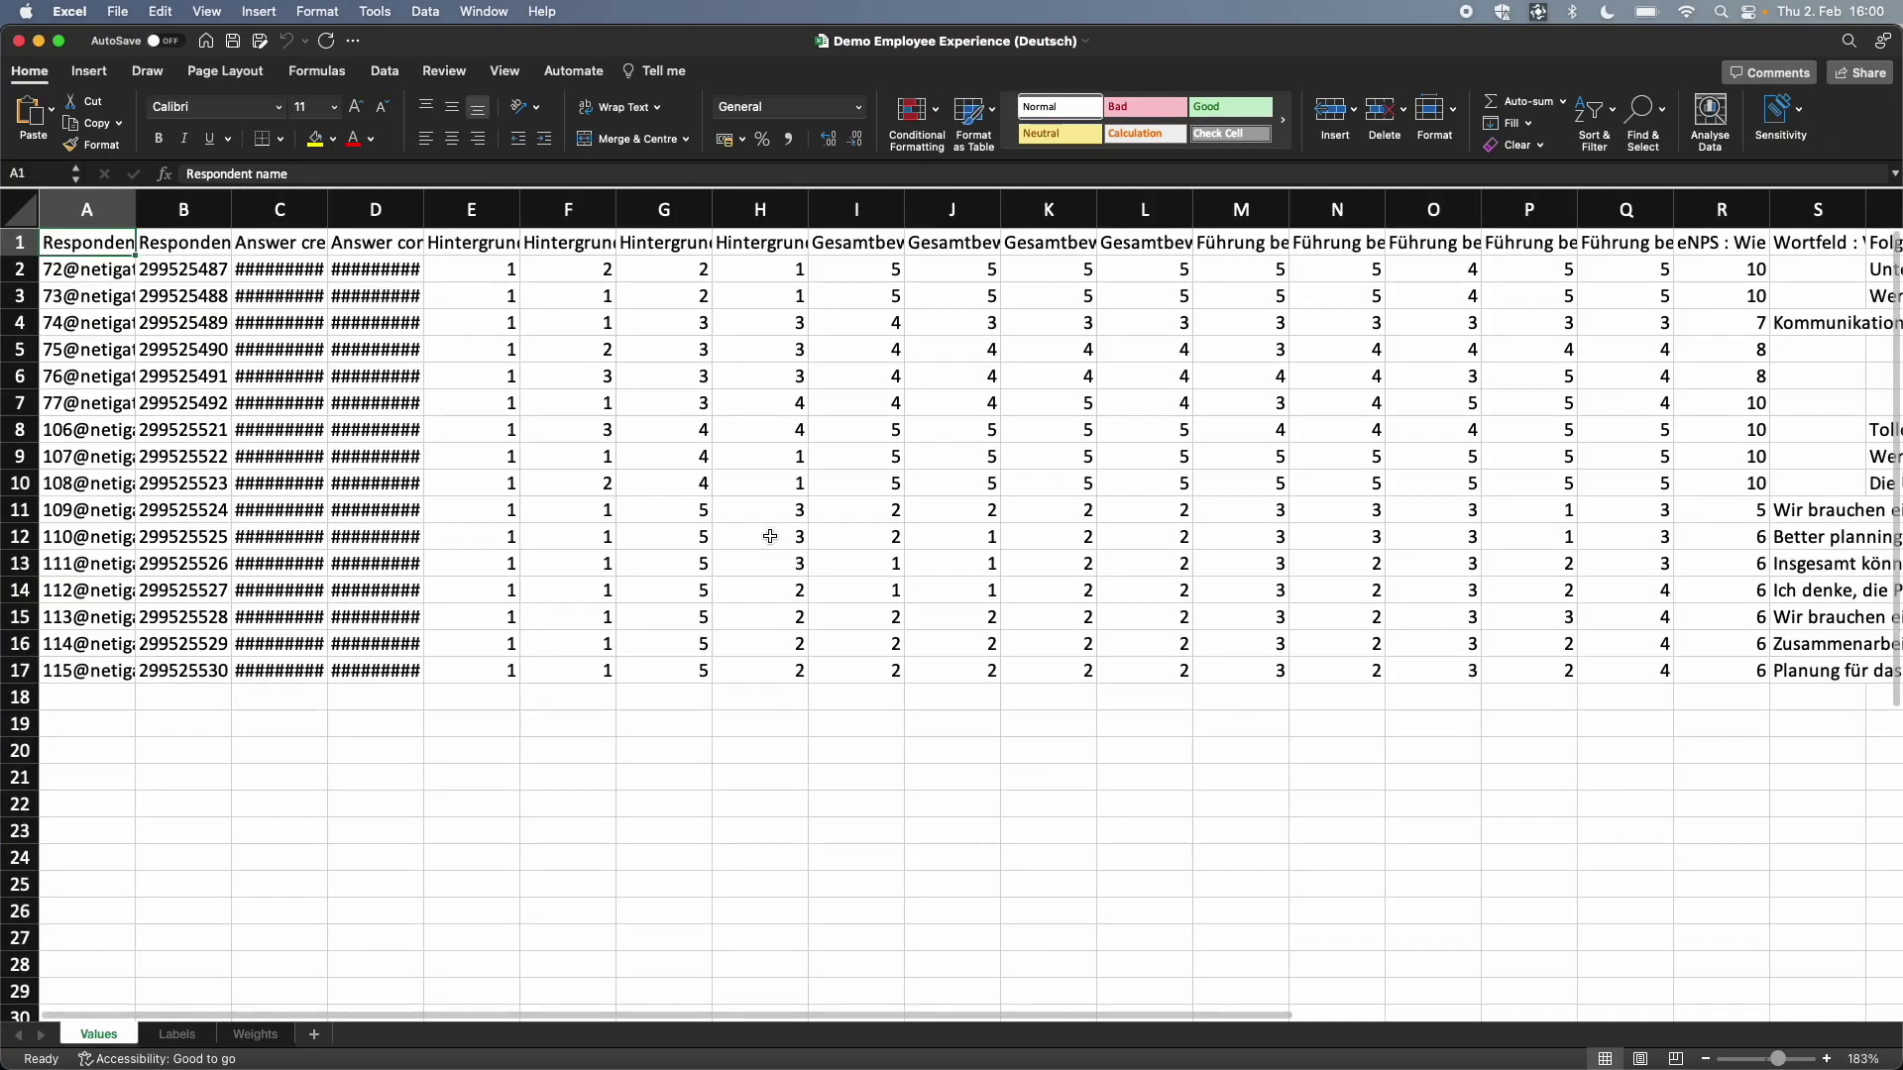
{"action": "left_click_drag", "start_coordinate": [136, 209], "coordinate": [232, 208]}
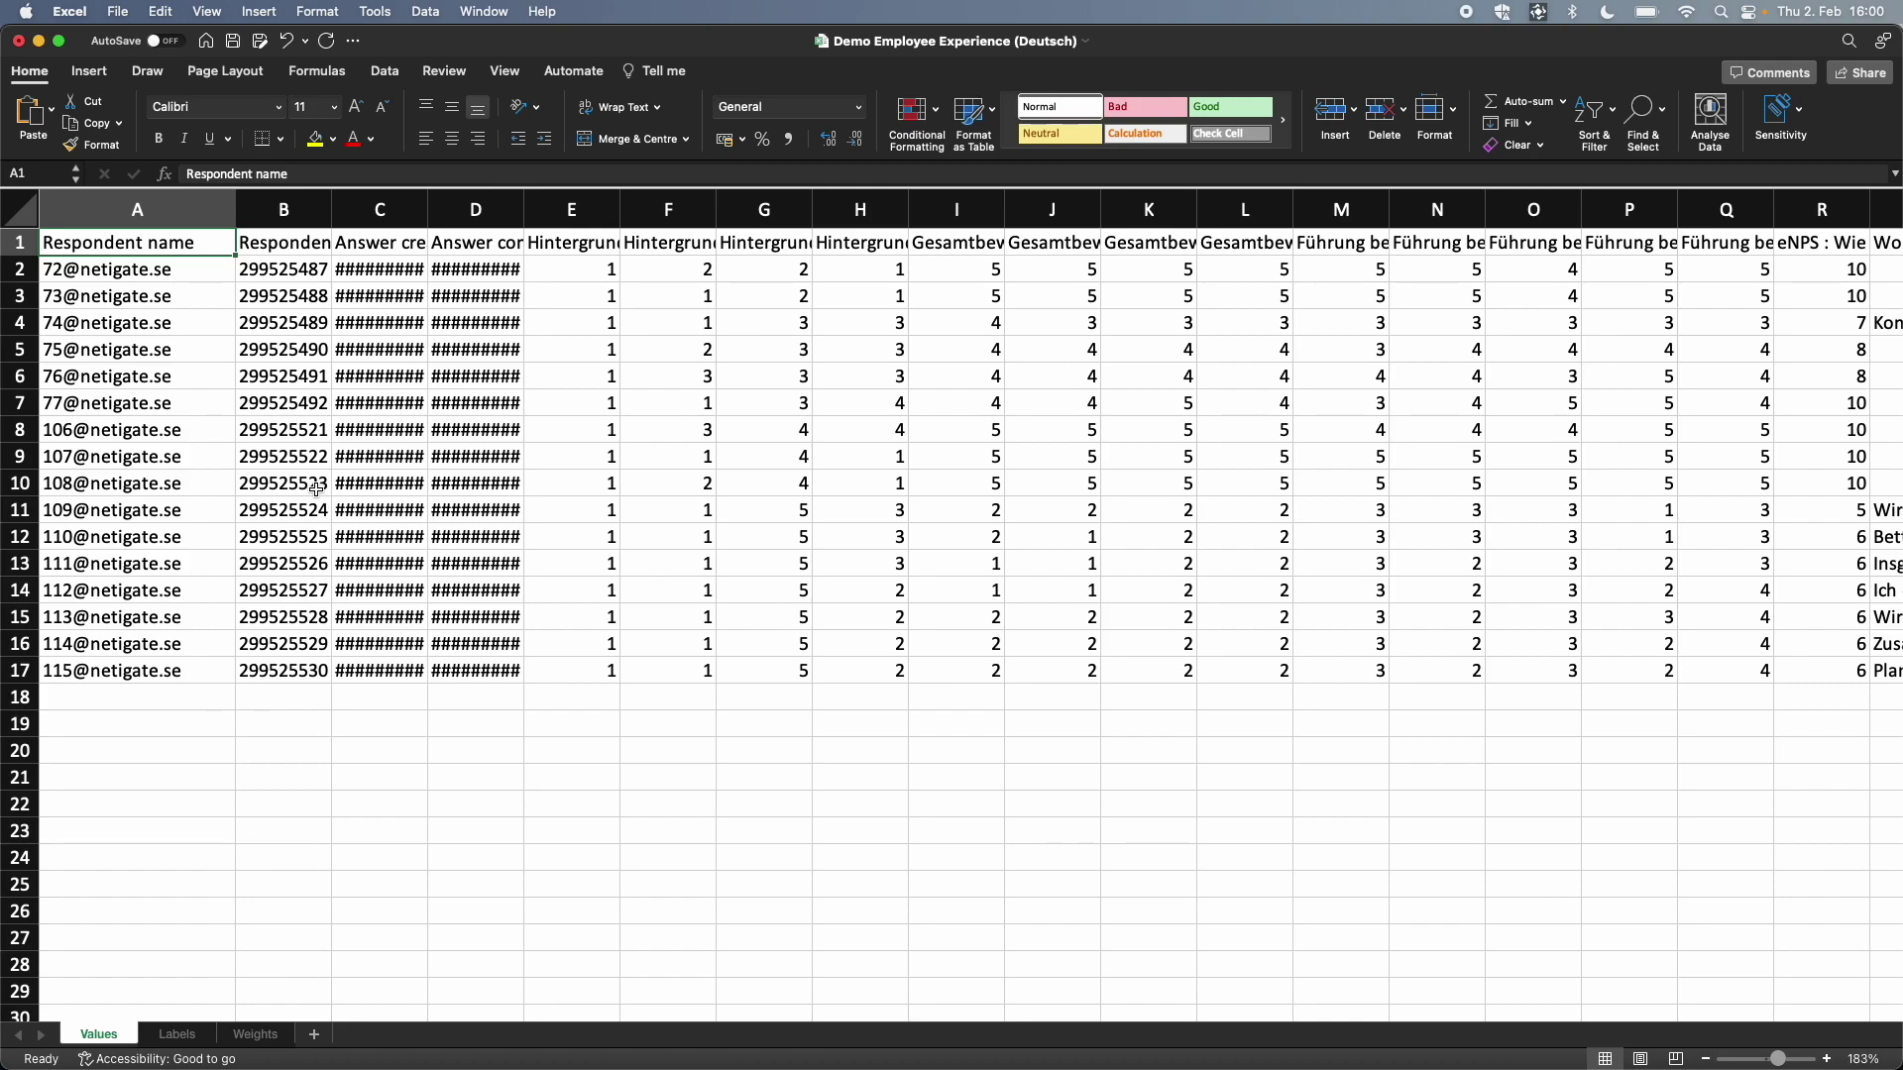
Step: Check the Netigate report's selected time range without changing it, then return to Excel
{"action": "key", "text": "ctrl+Left"}
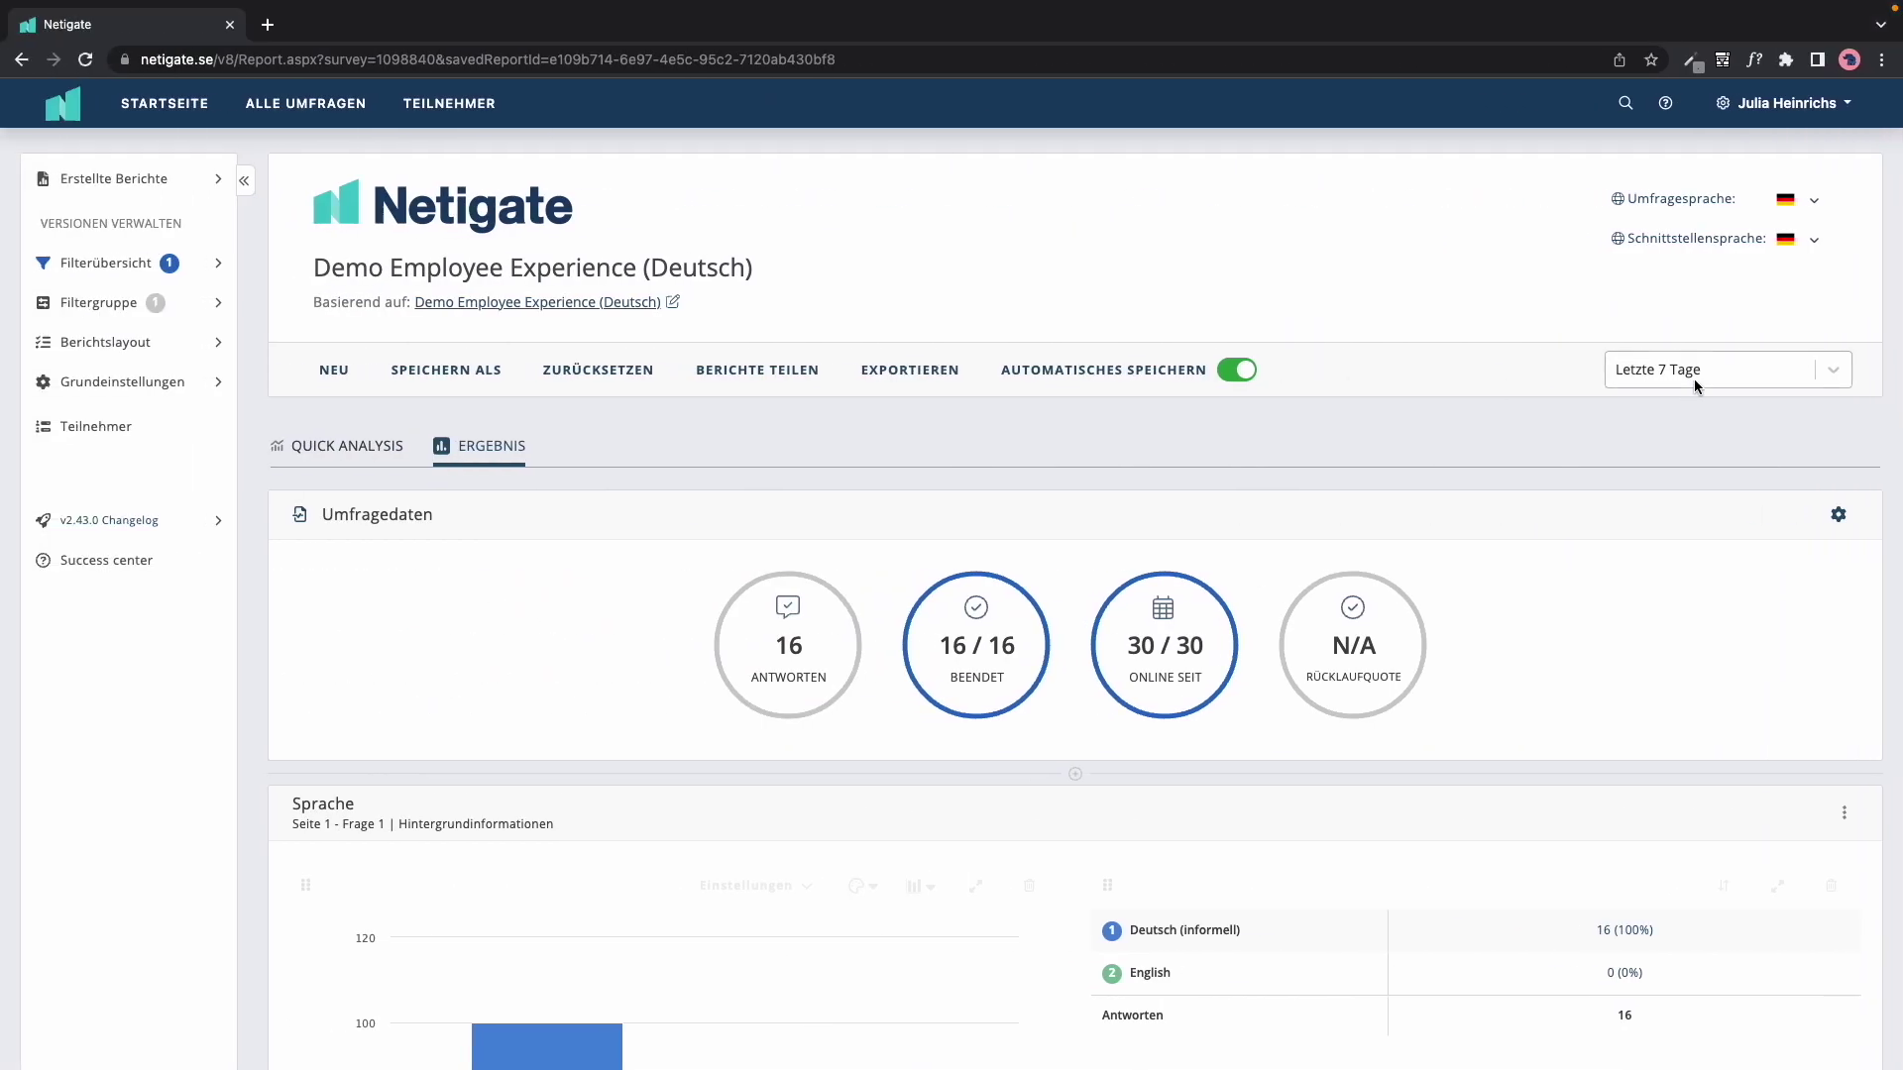
{"action": "left_click", "coordinate": [1691, 371]}
{"action": "left_click", "coordinate": [1514, 318]}
{"action": "key", "text": "ctrl+Right"}
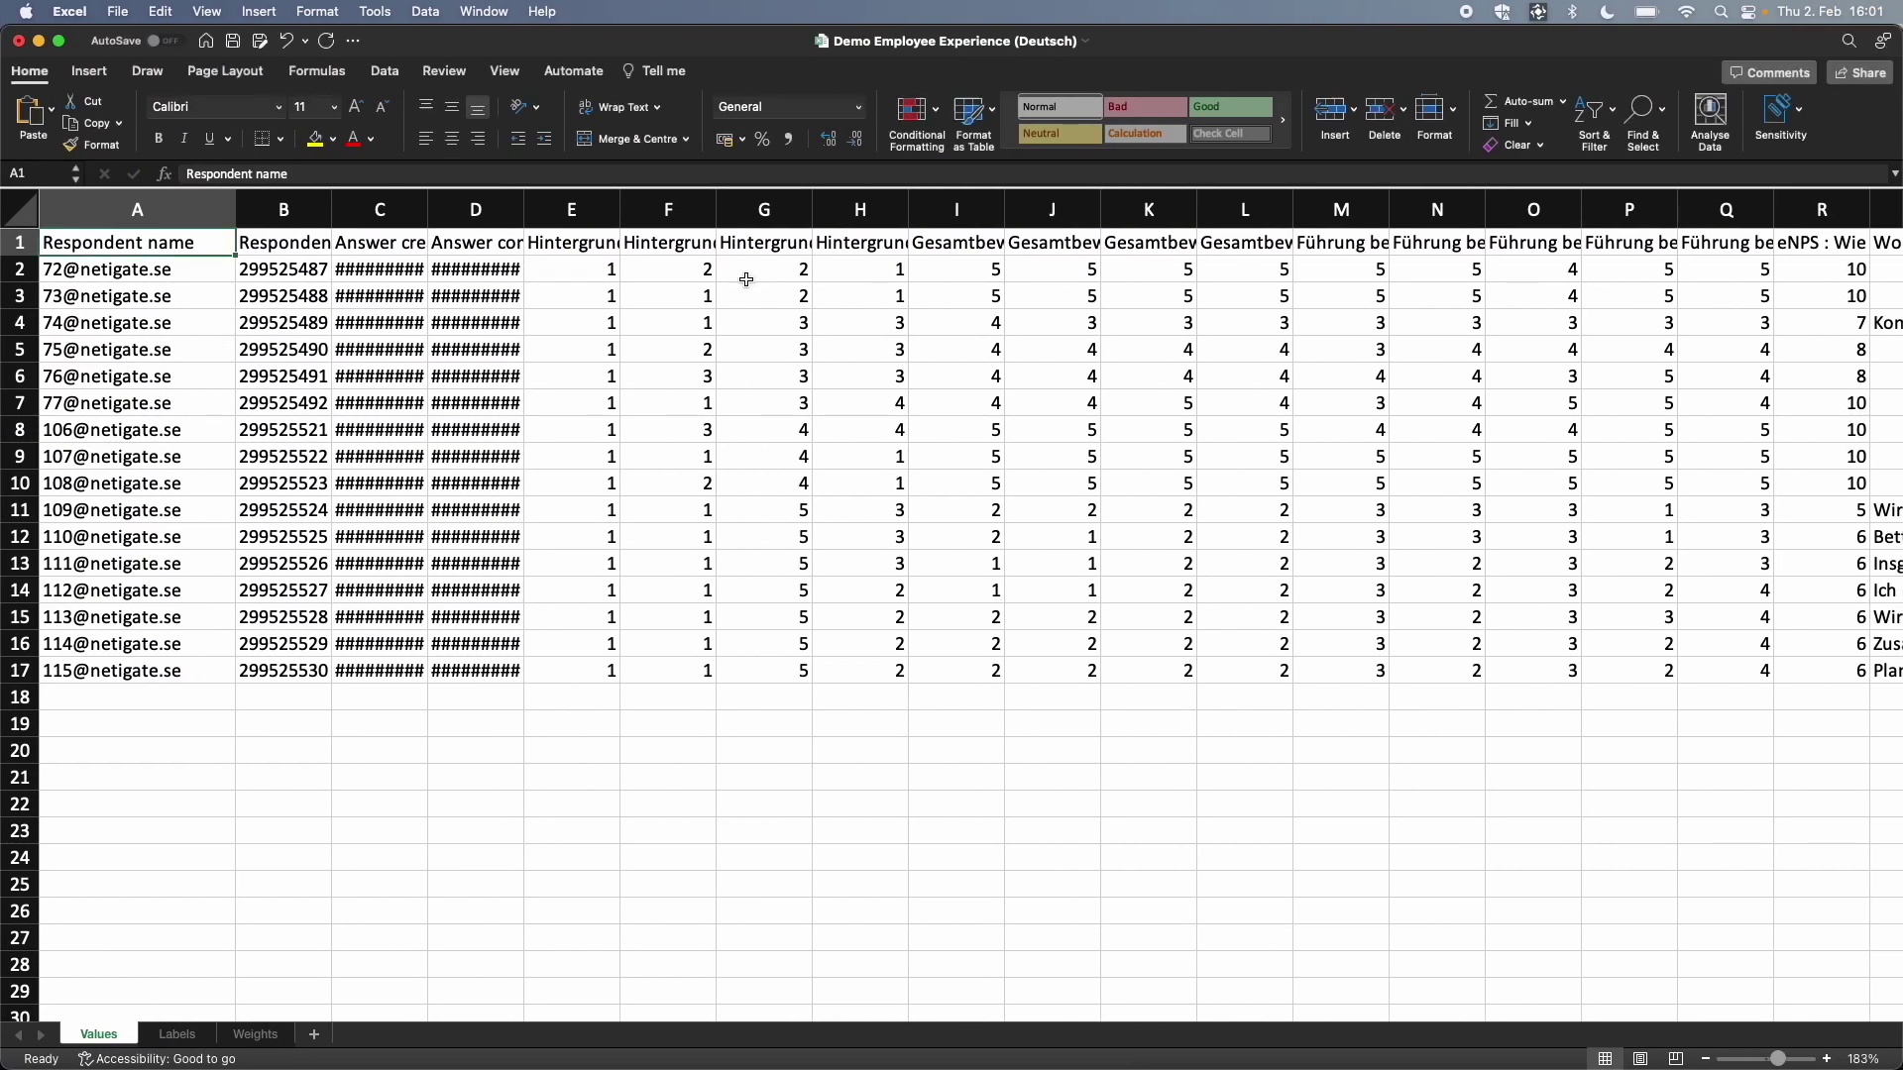
Step: Select column A and cell A2, then go to the Labels sheet
{"action": "left_click", "coordinate": [182, 207]}
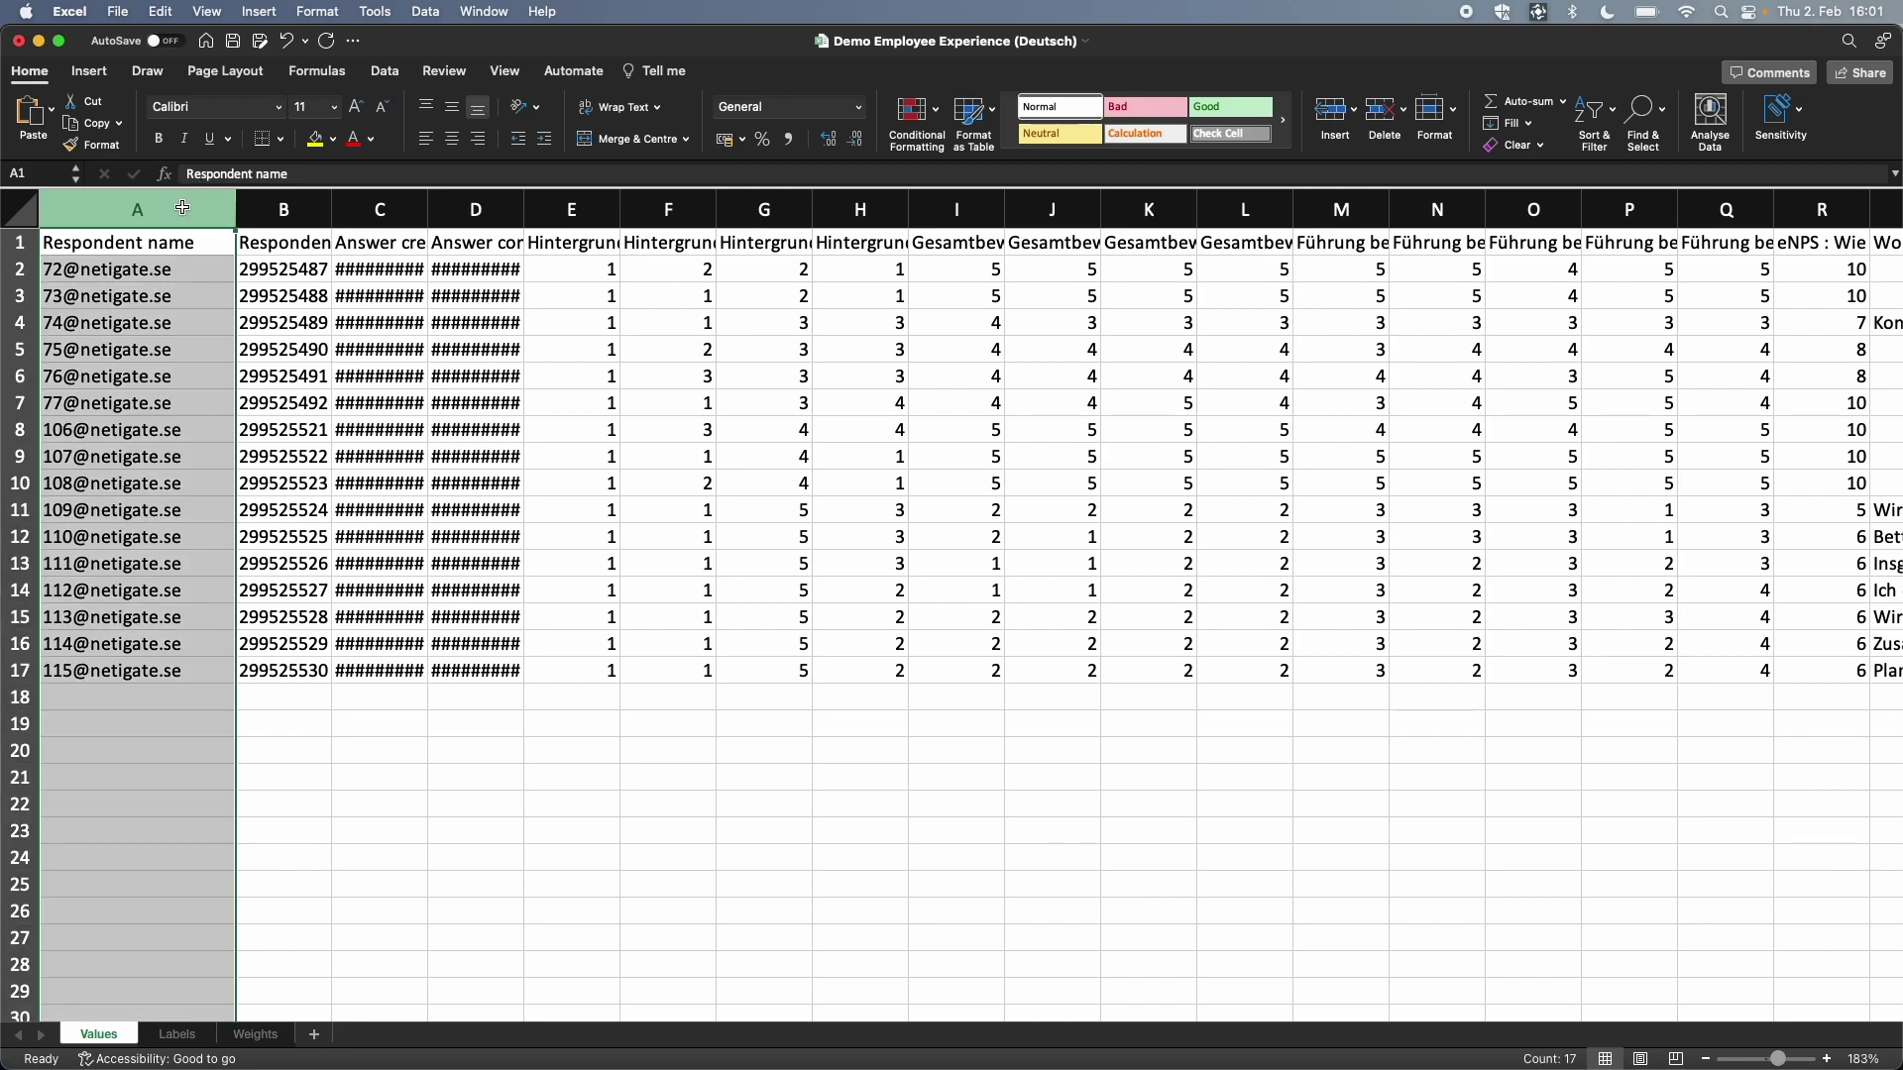
{"action": "left_click", "coordinate": [120, 265]}
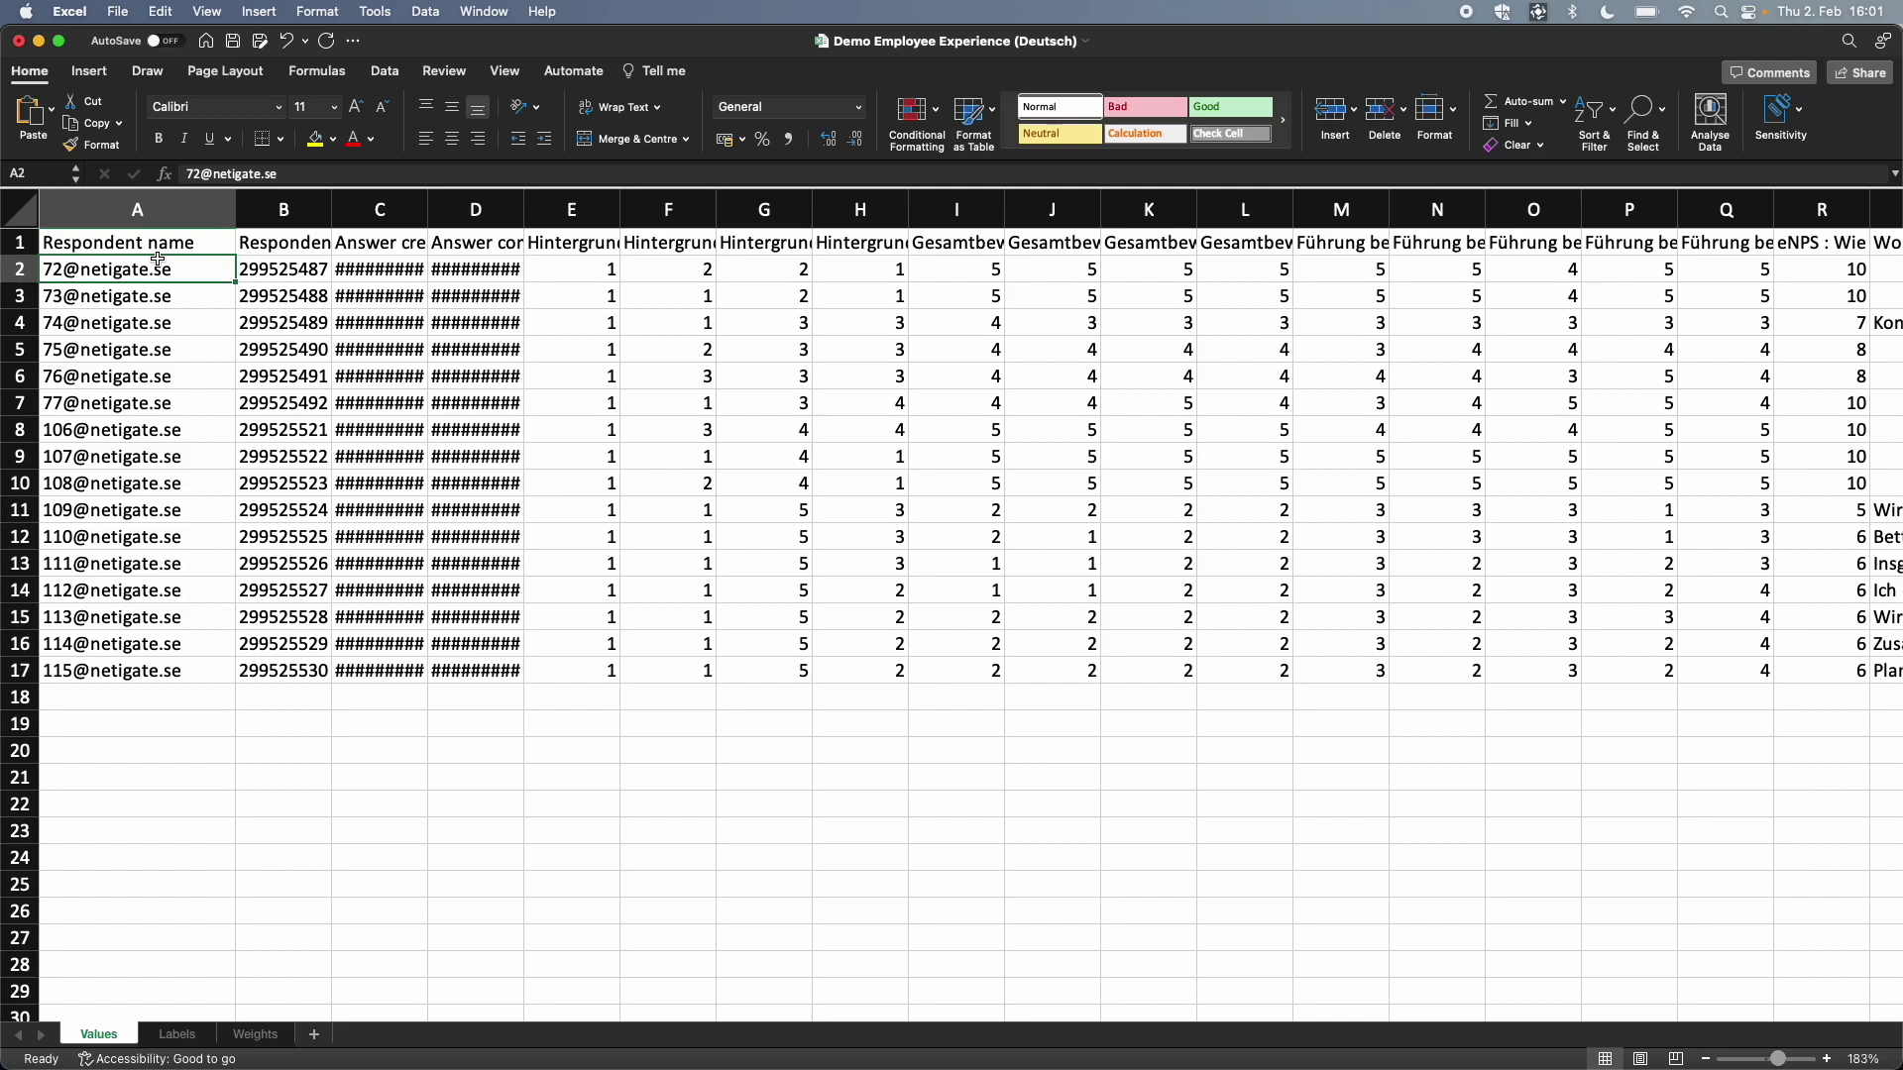
{"action": "left_click", "coordinate": [154, 213]}
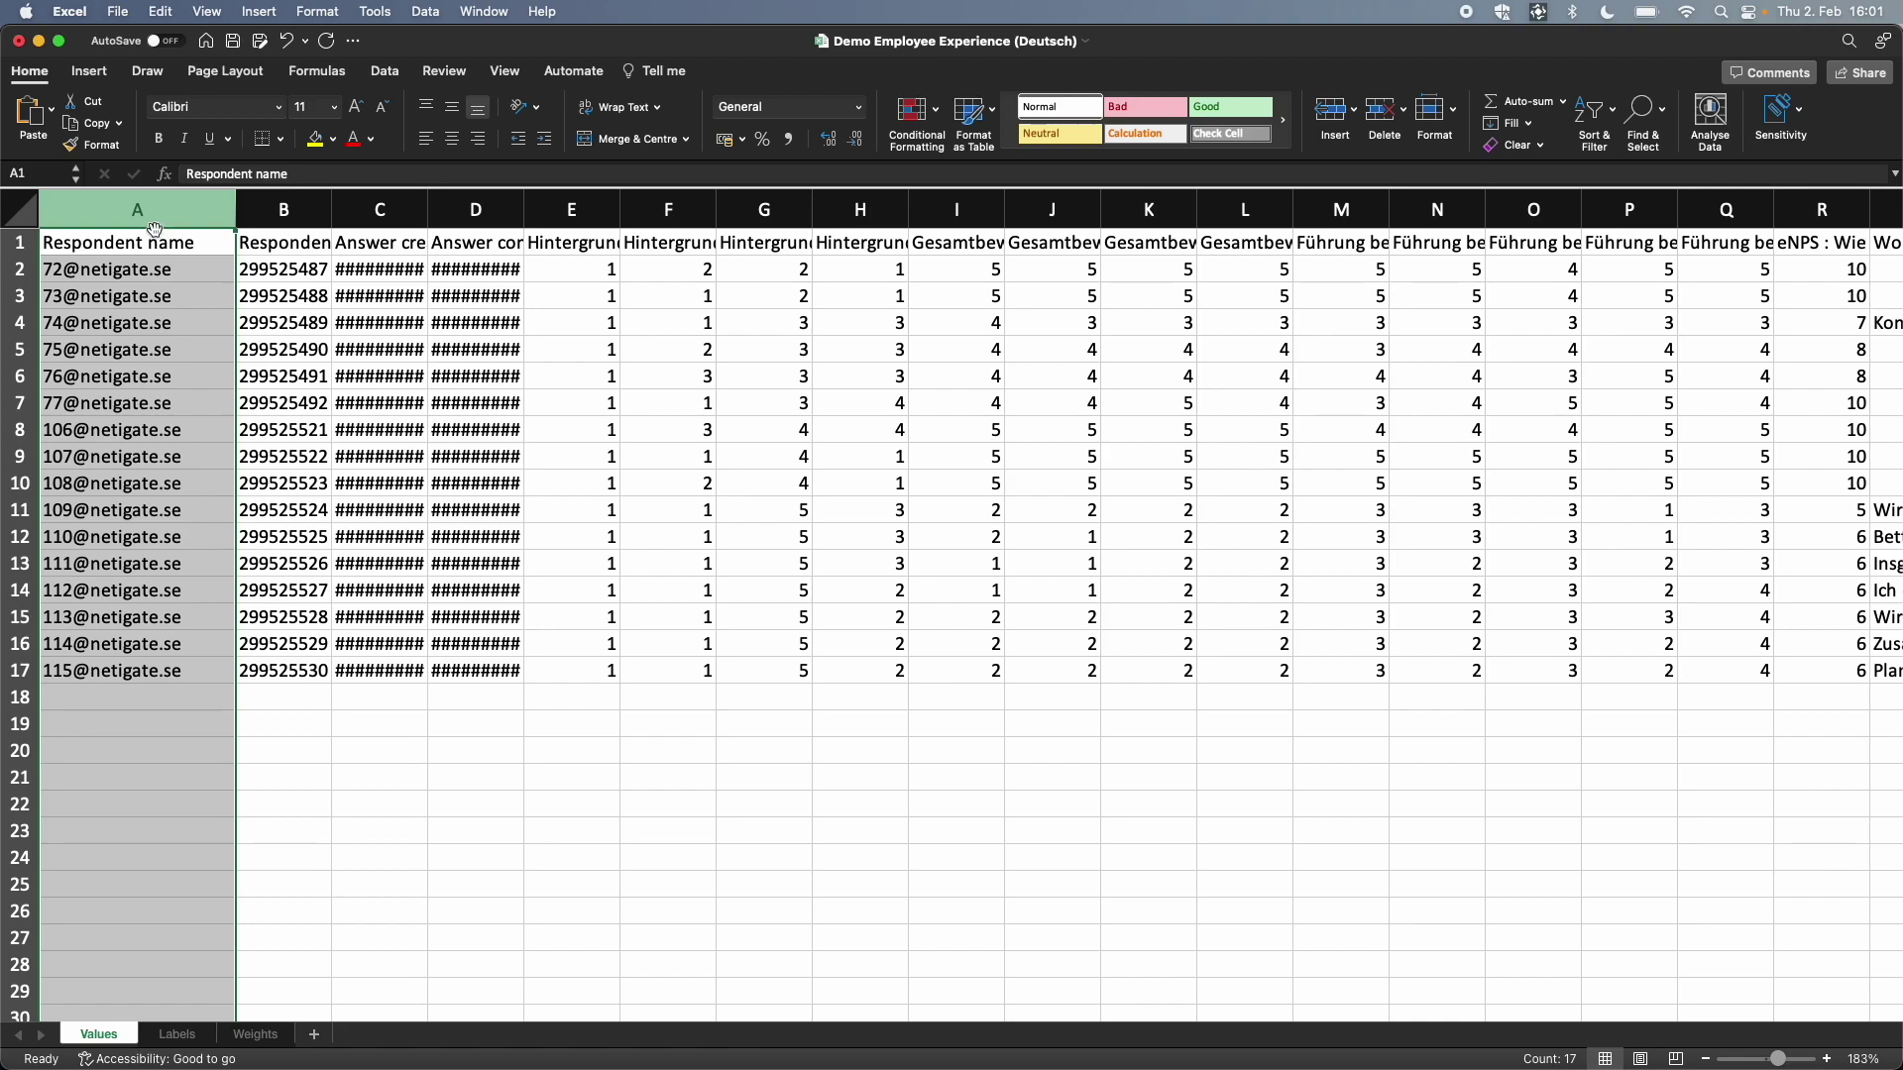
{"action": "left_click", "coordinate": [179, 1033]}
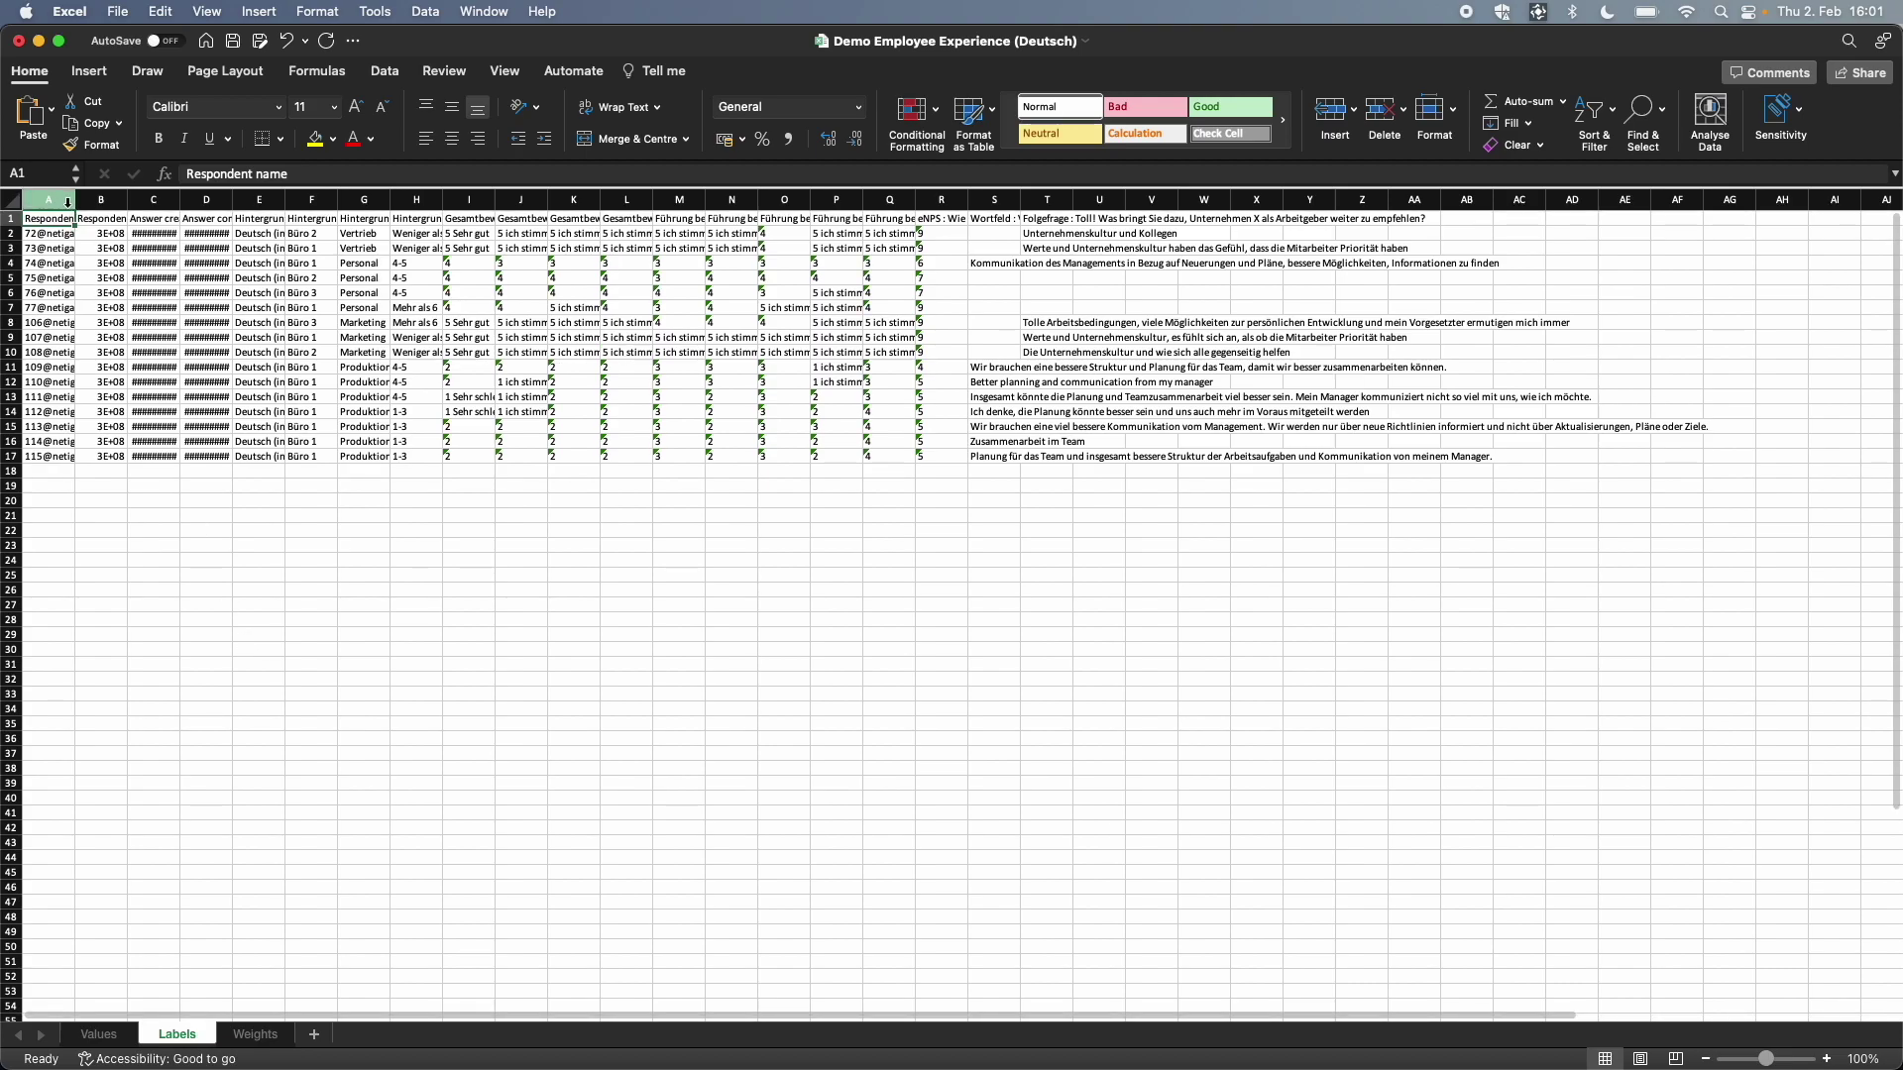
Step: Inspect the first respondent's labels in row 2, such as Büro 2 in F2 and Vertrieb in G2
{"action": "scroll", "coordinate": [250, 541], "scroll_direction": "up", "scroll_amount": 5}
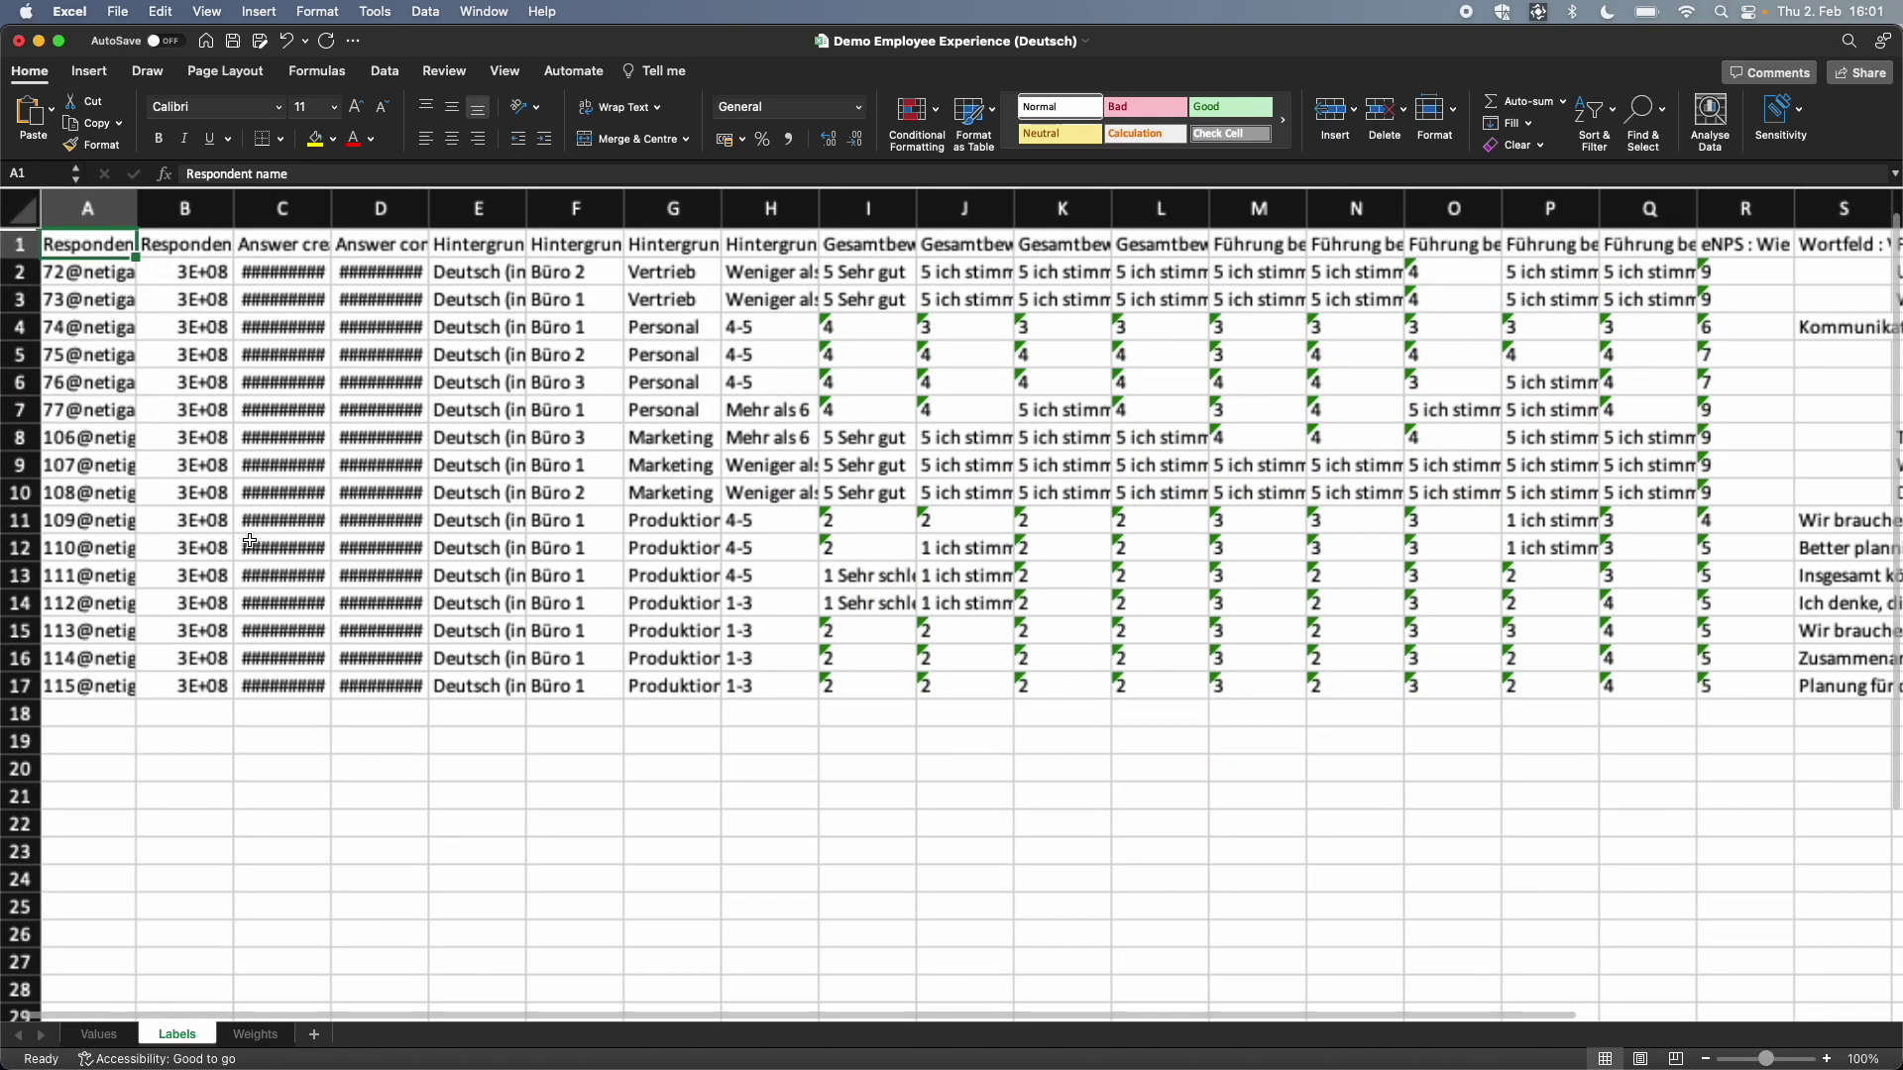
{"action": "left_click", "coordinate": [22, 271]}
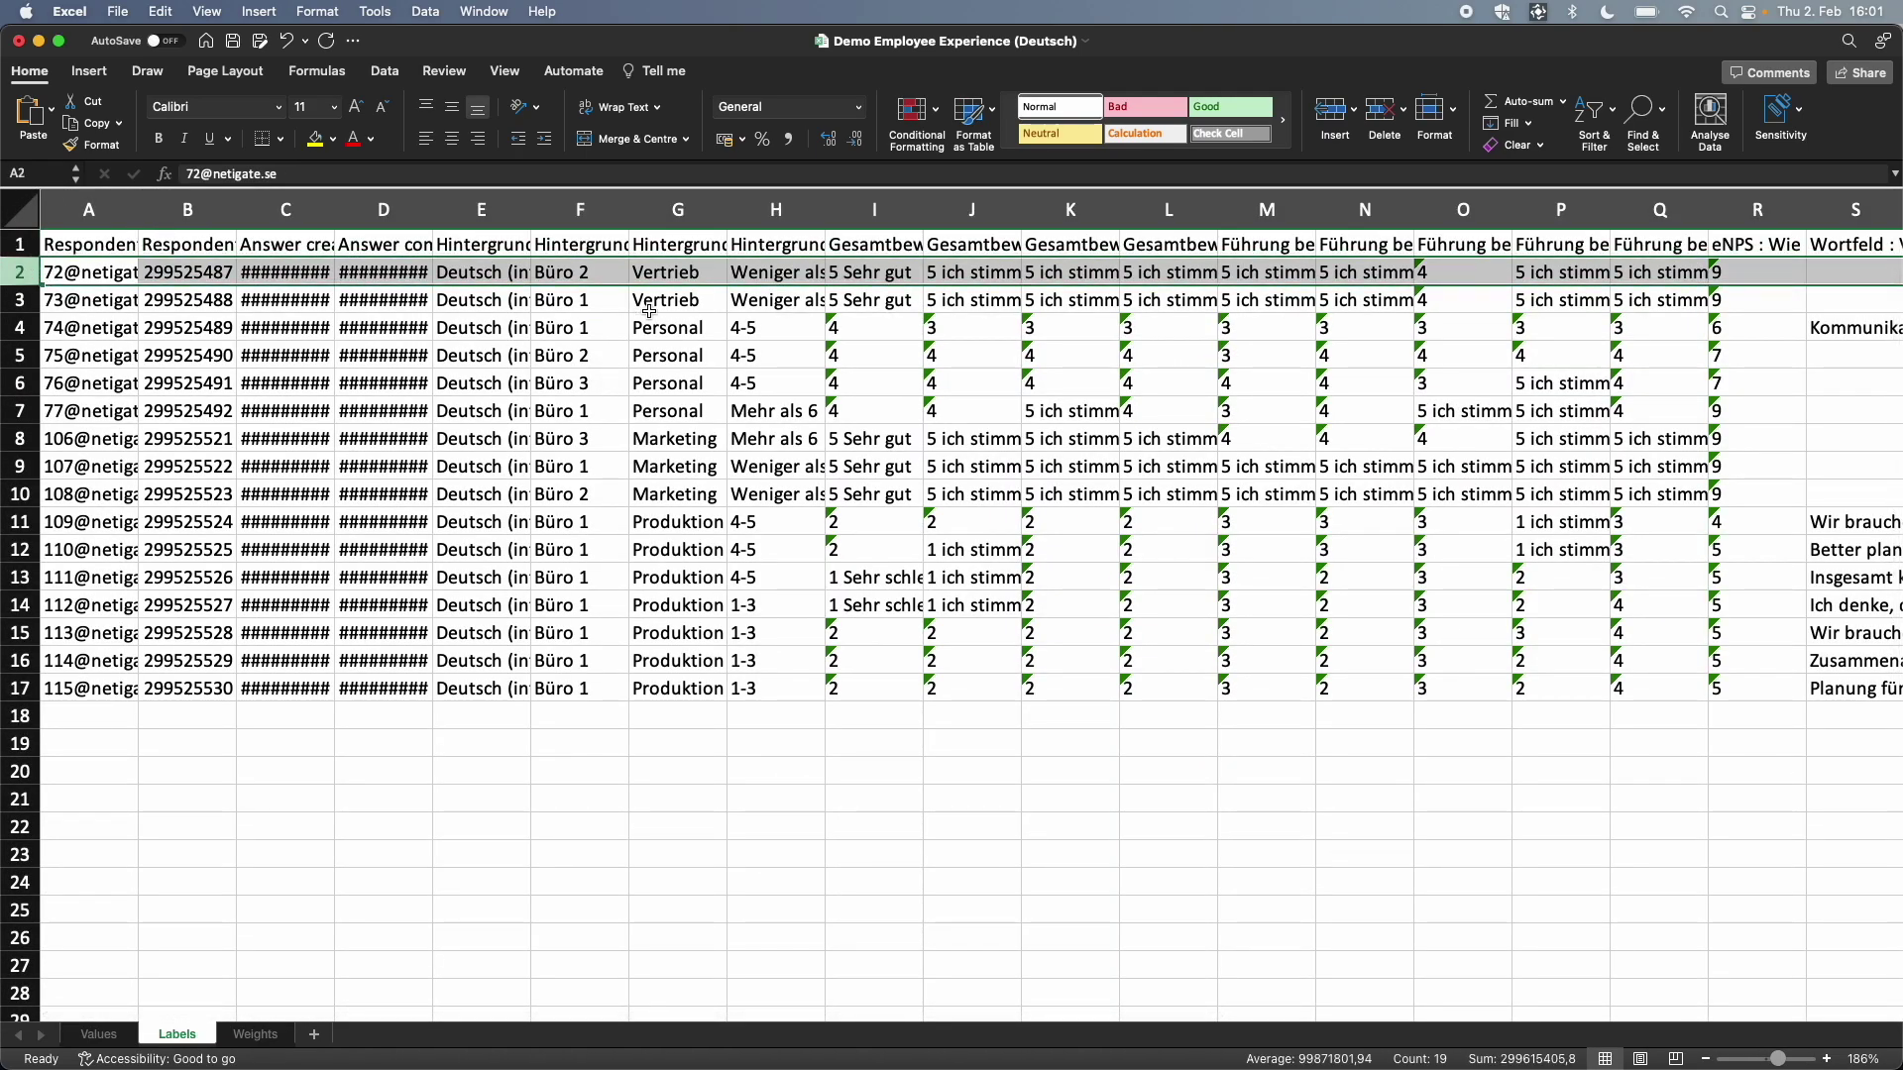
{"action": "left_click", "coordinate": [639, 272]}
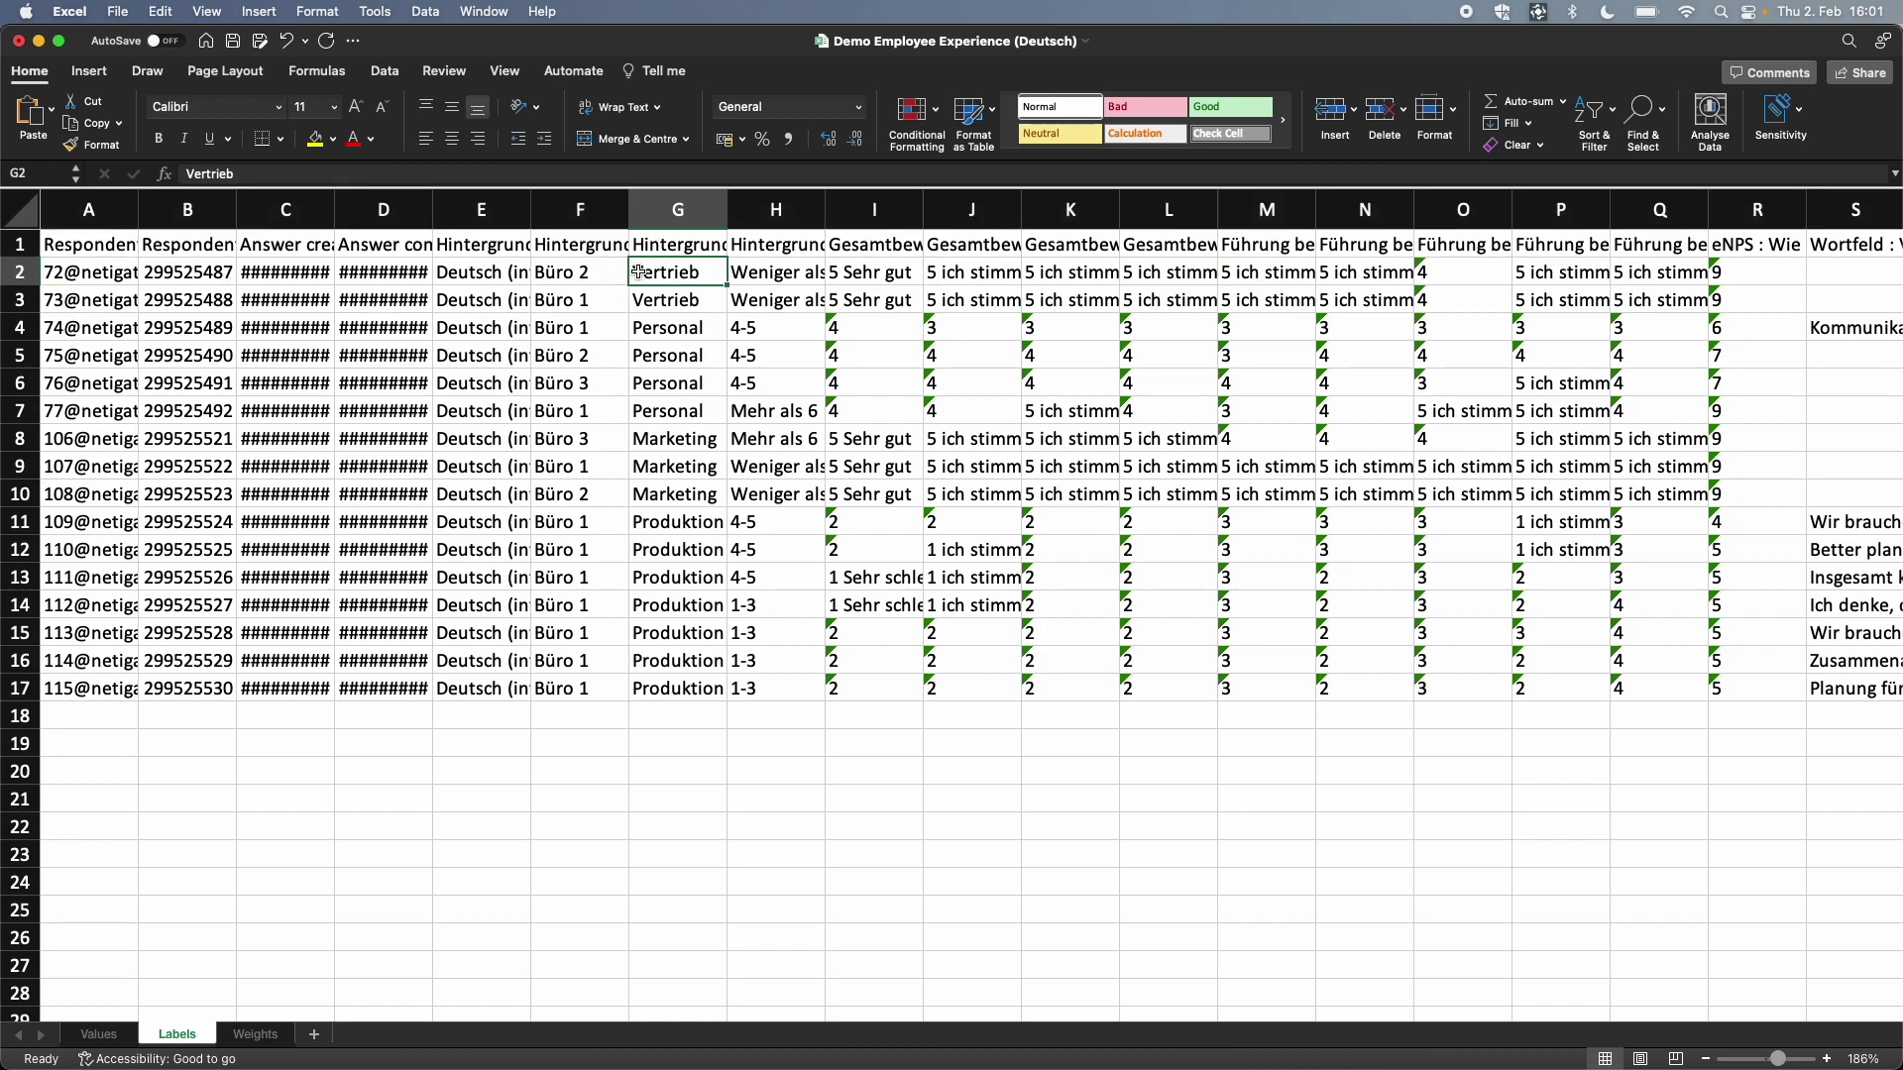
{"action": "left_click", "coordinate": [606, 268]}
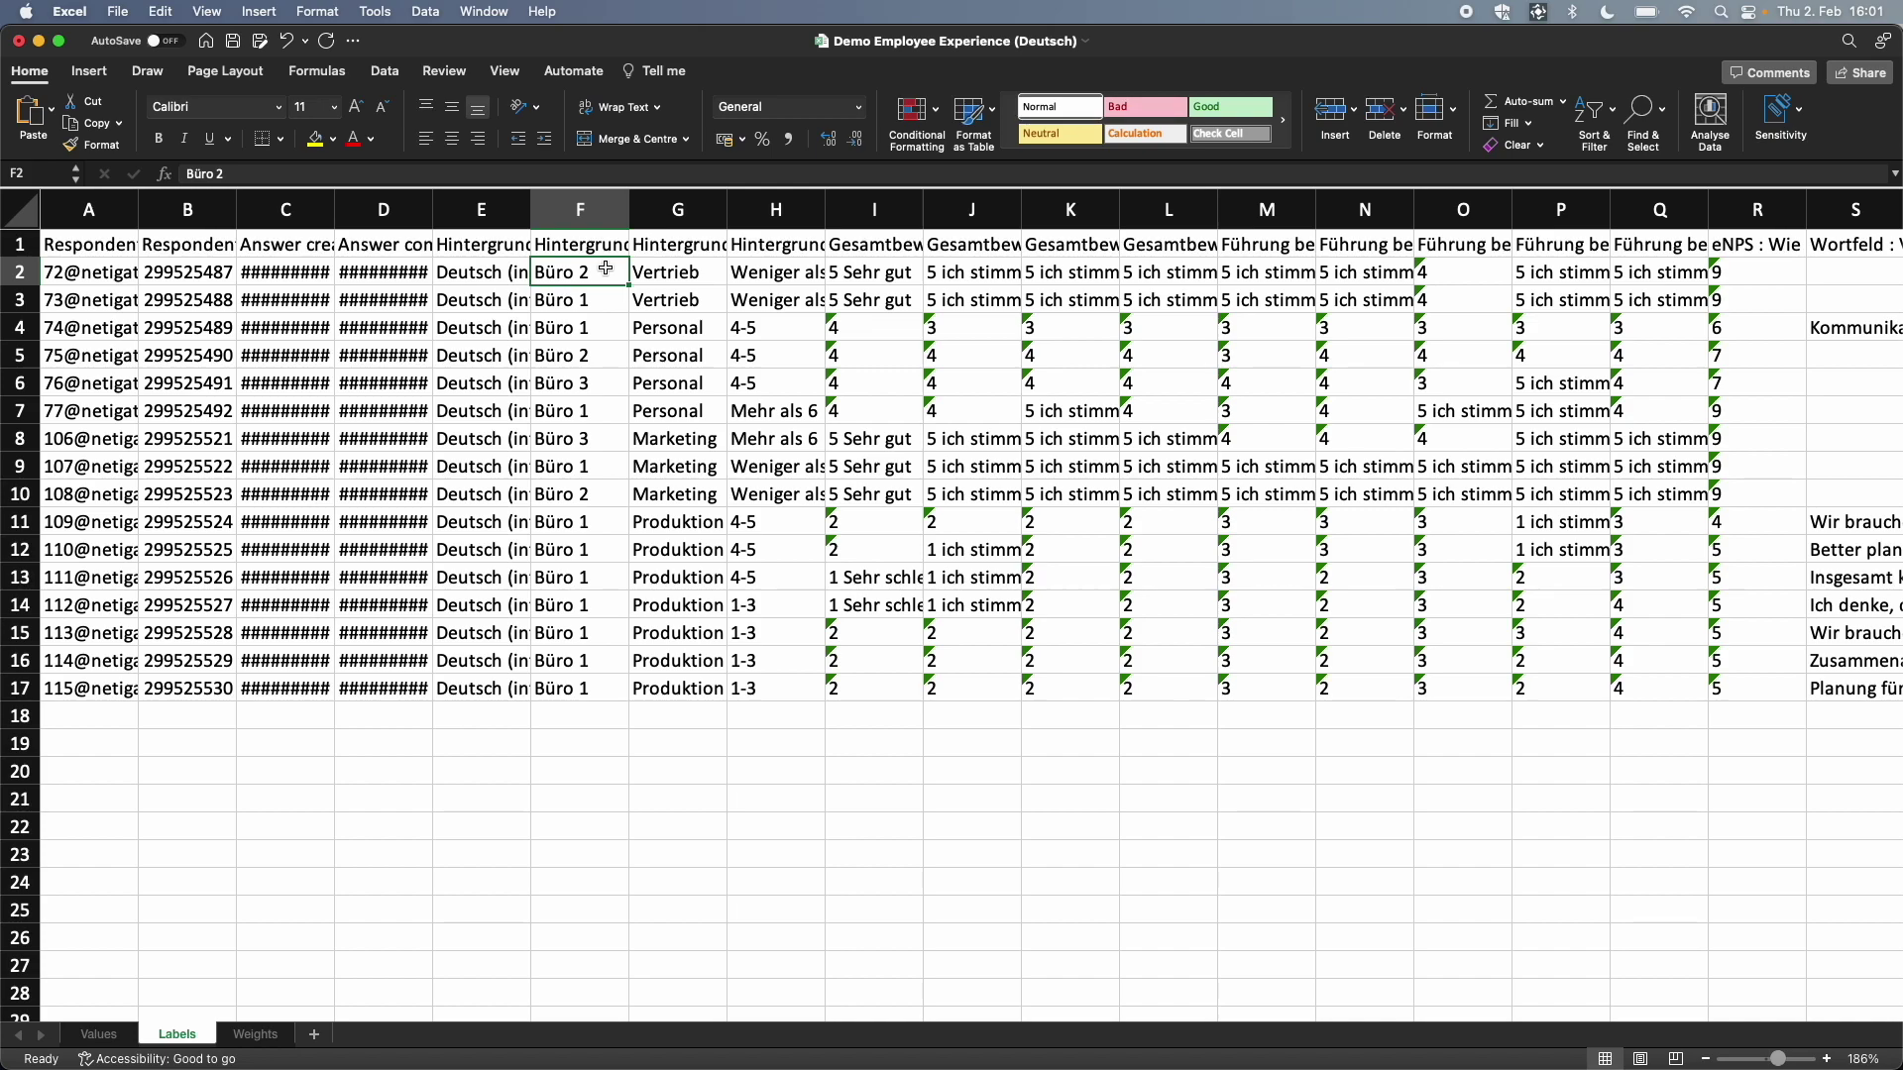
{"action": "left_click_drag", "start_coordinate": [660, 270], "coordinate": [943, 271]}
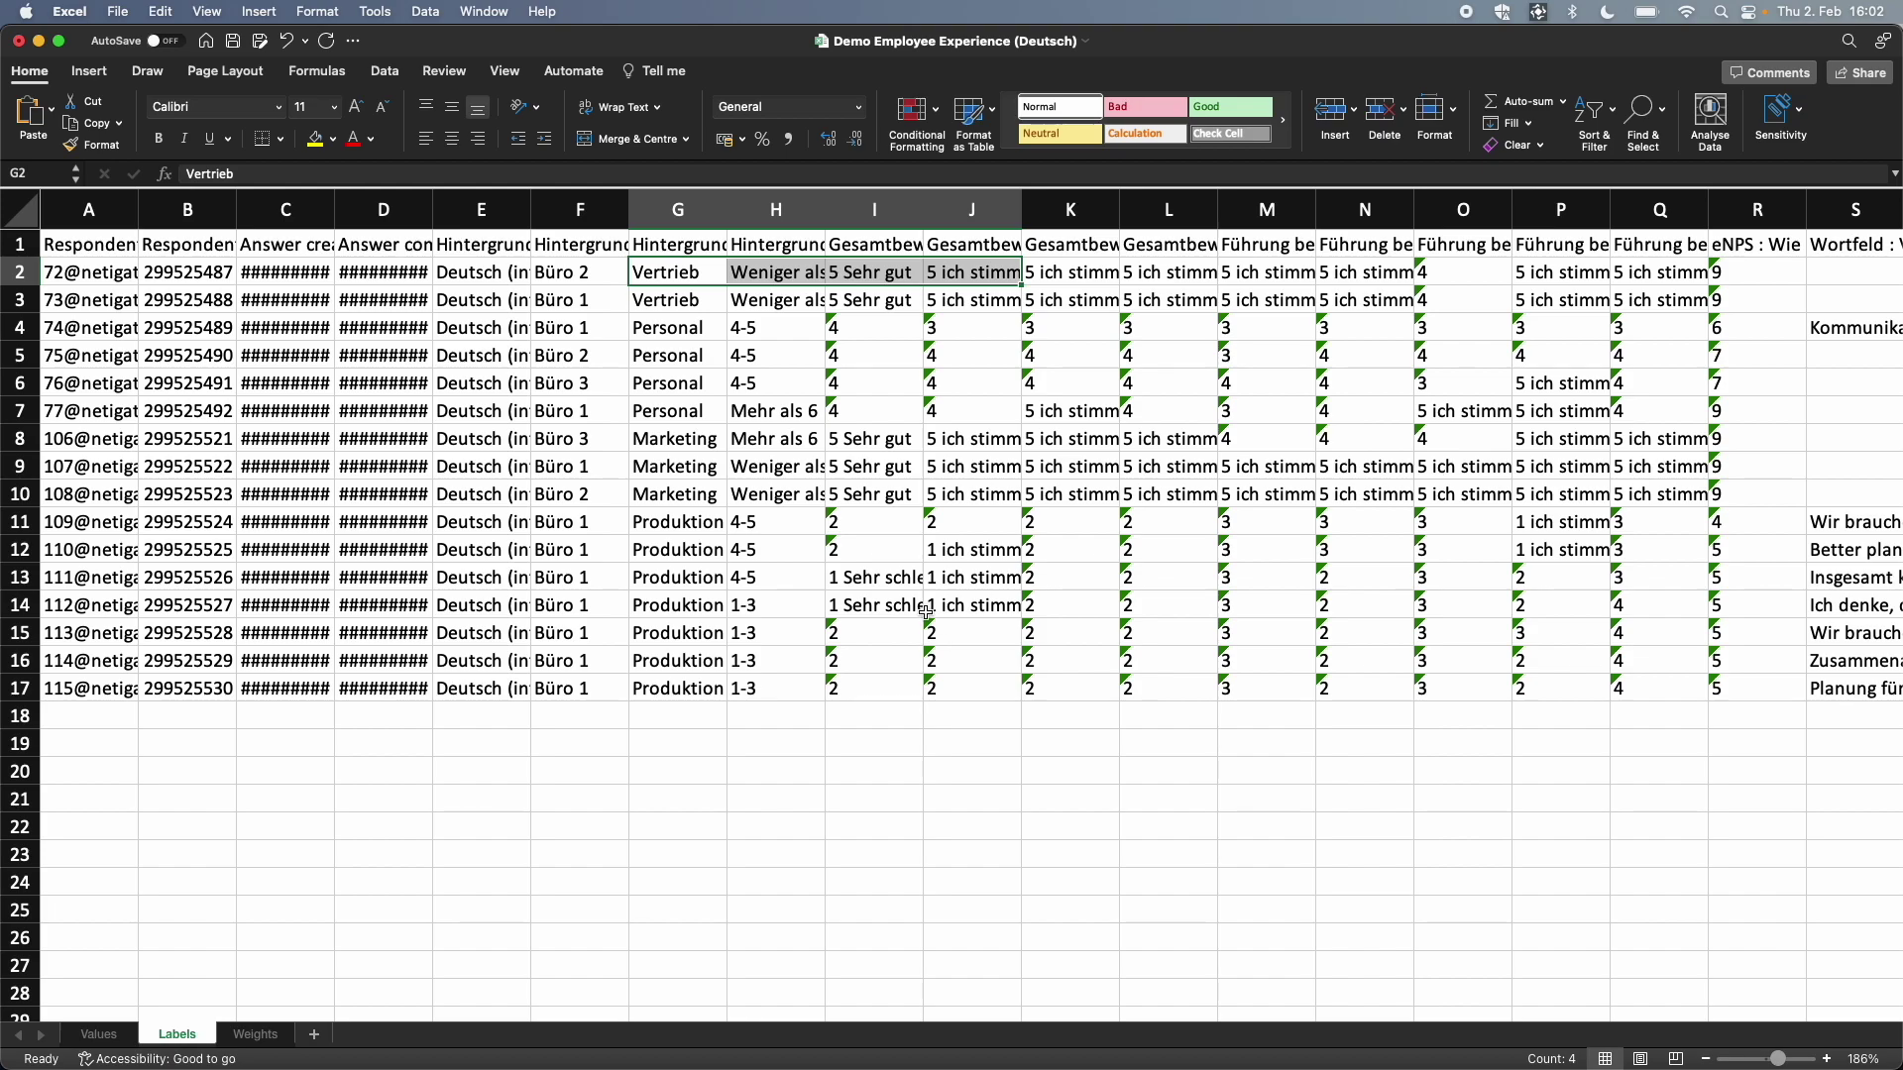
Step: Return to the Netigate report, briefly opening and closing the participant overview and export options
{"action": "key", "text": "ctrl+Left"}
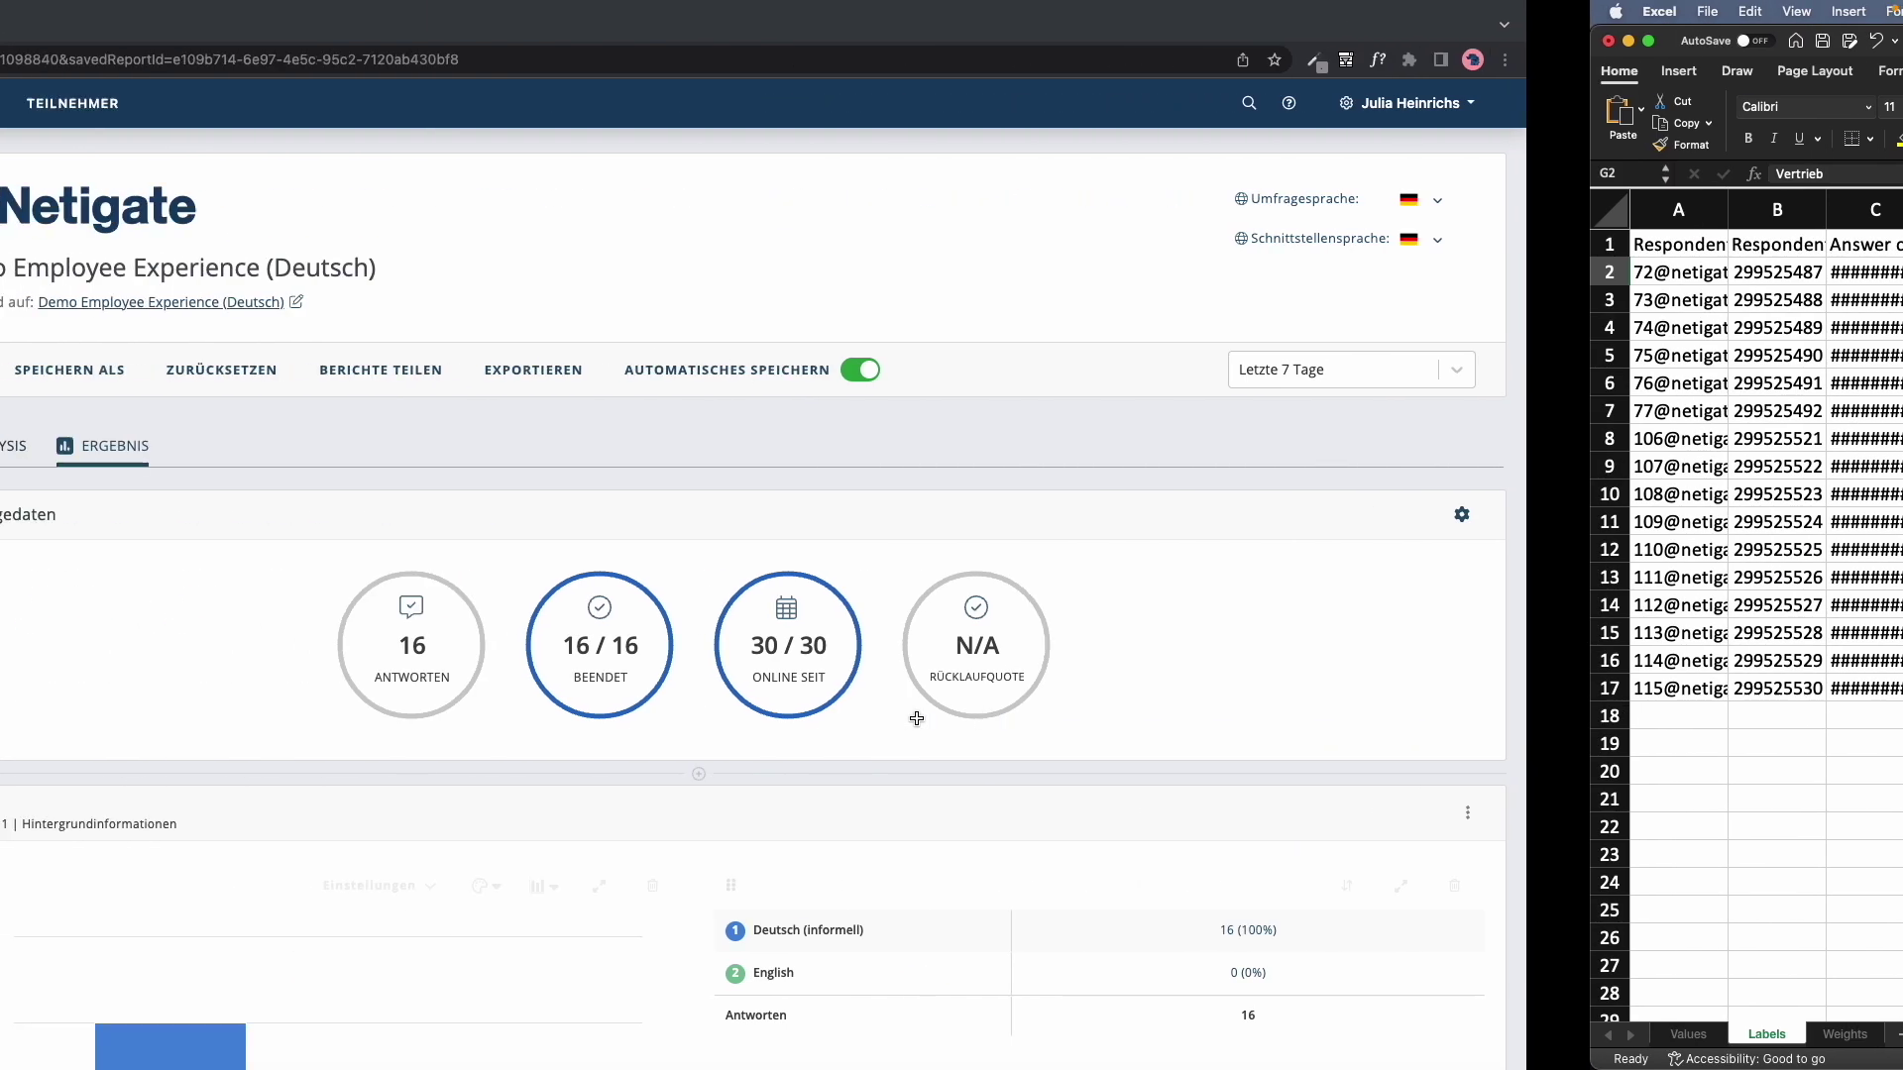
{"action": "left_click", "coordinate": [133, 421]}
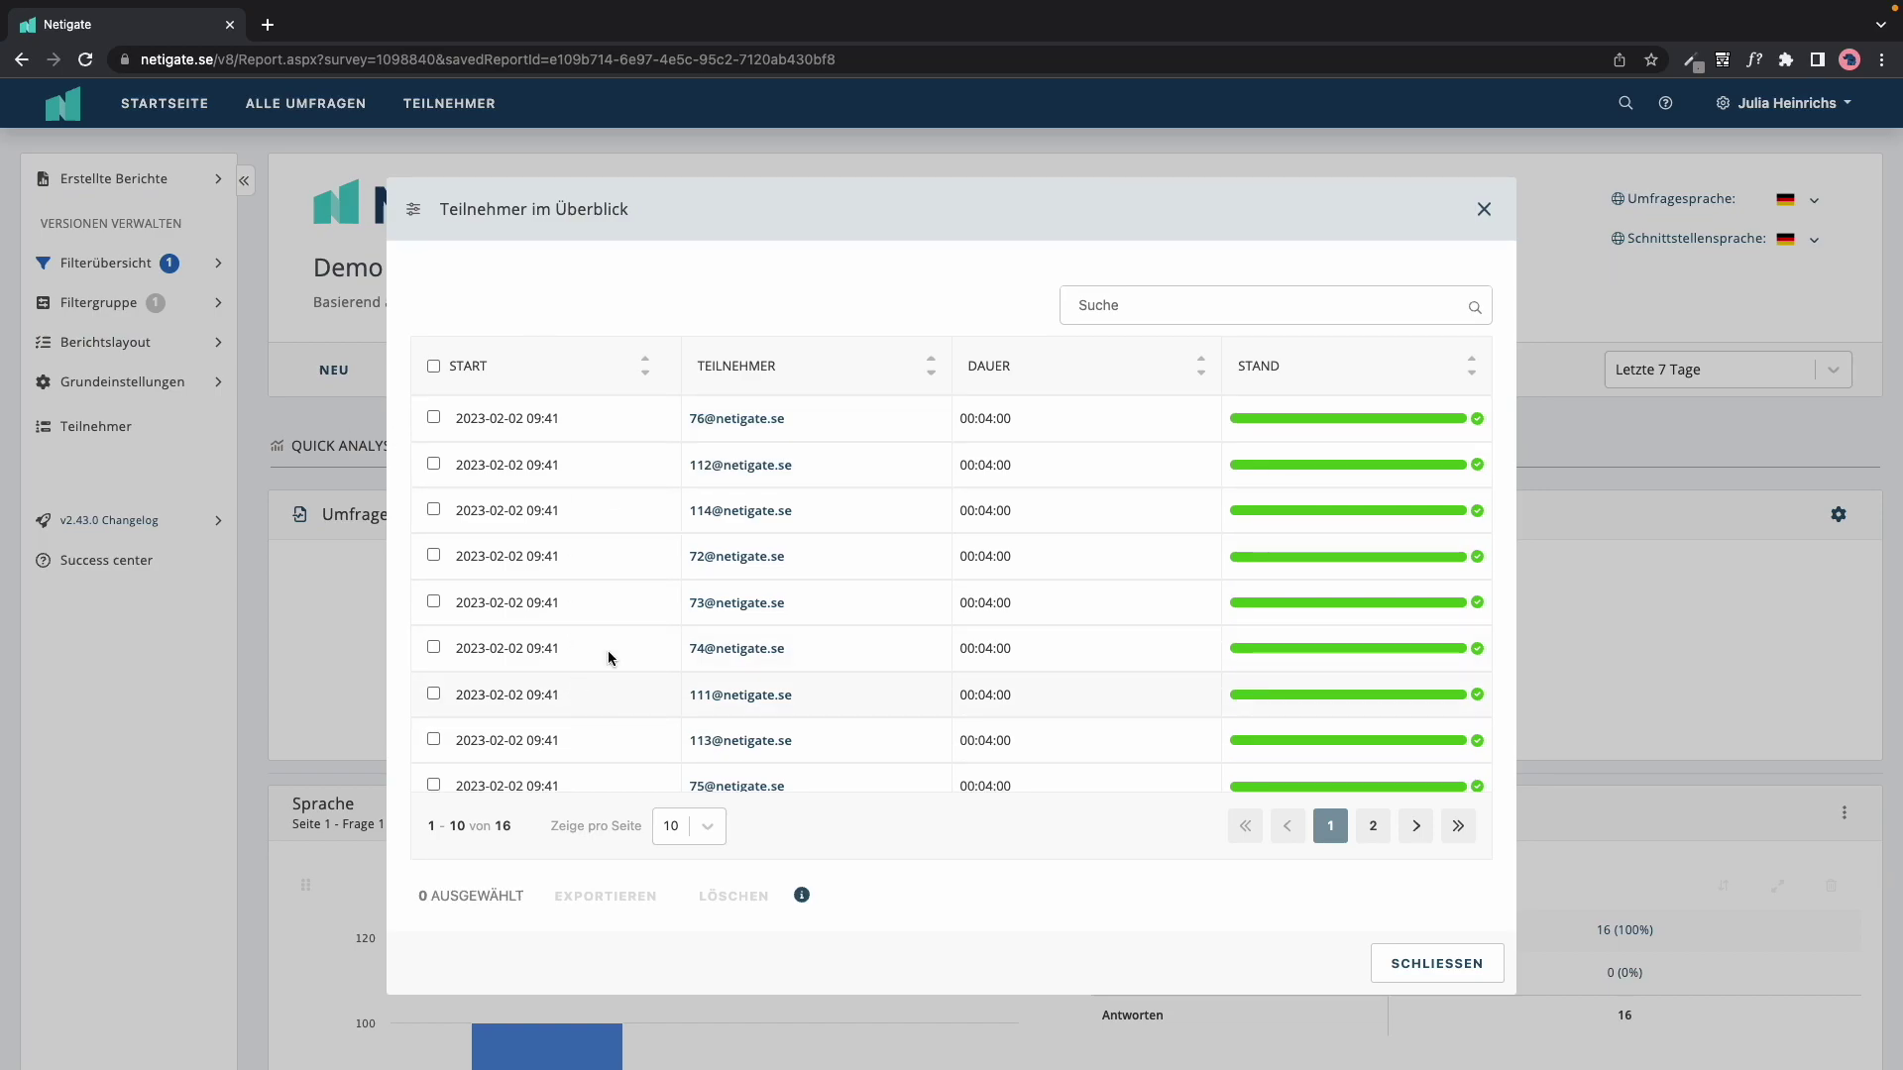
{"action": "left_click", "coordinate": [1483, 208]}
{"action": "left_click", "coordinate": [882, 375]}
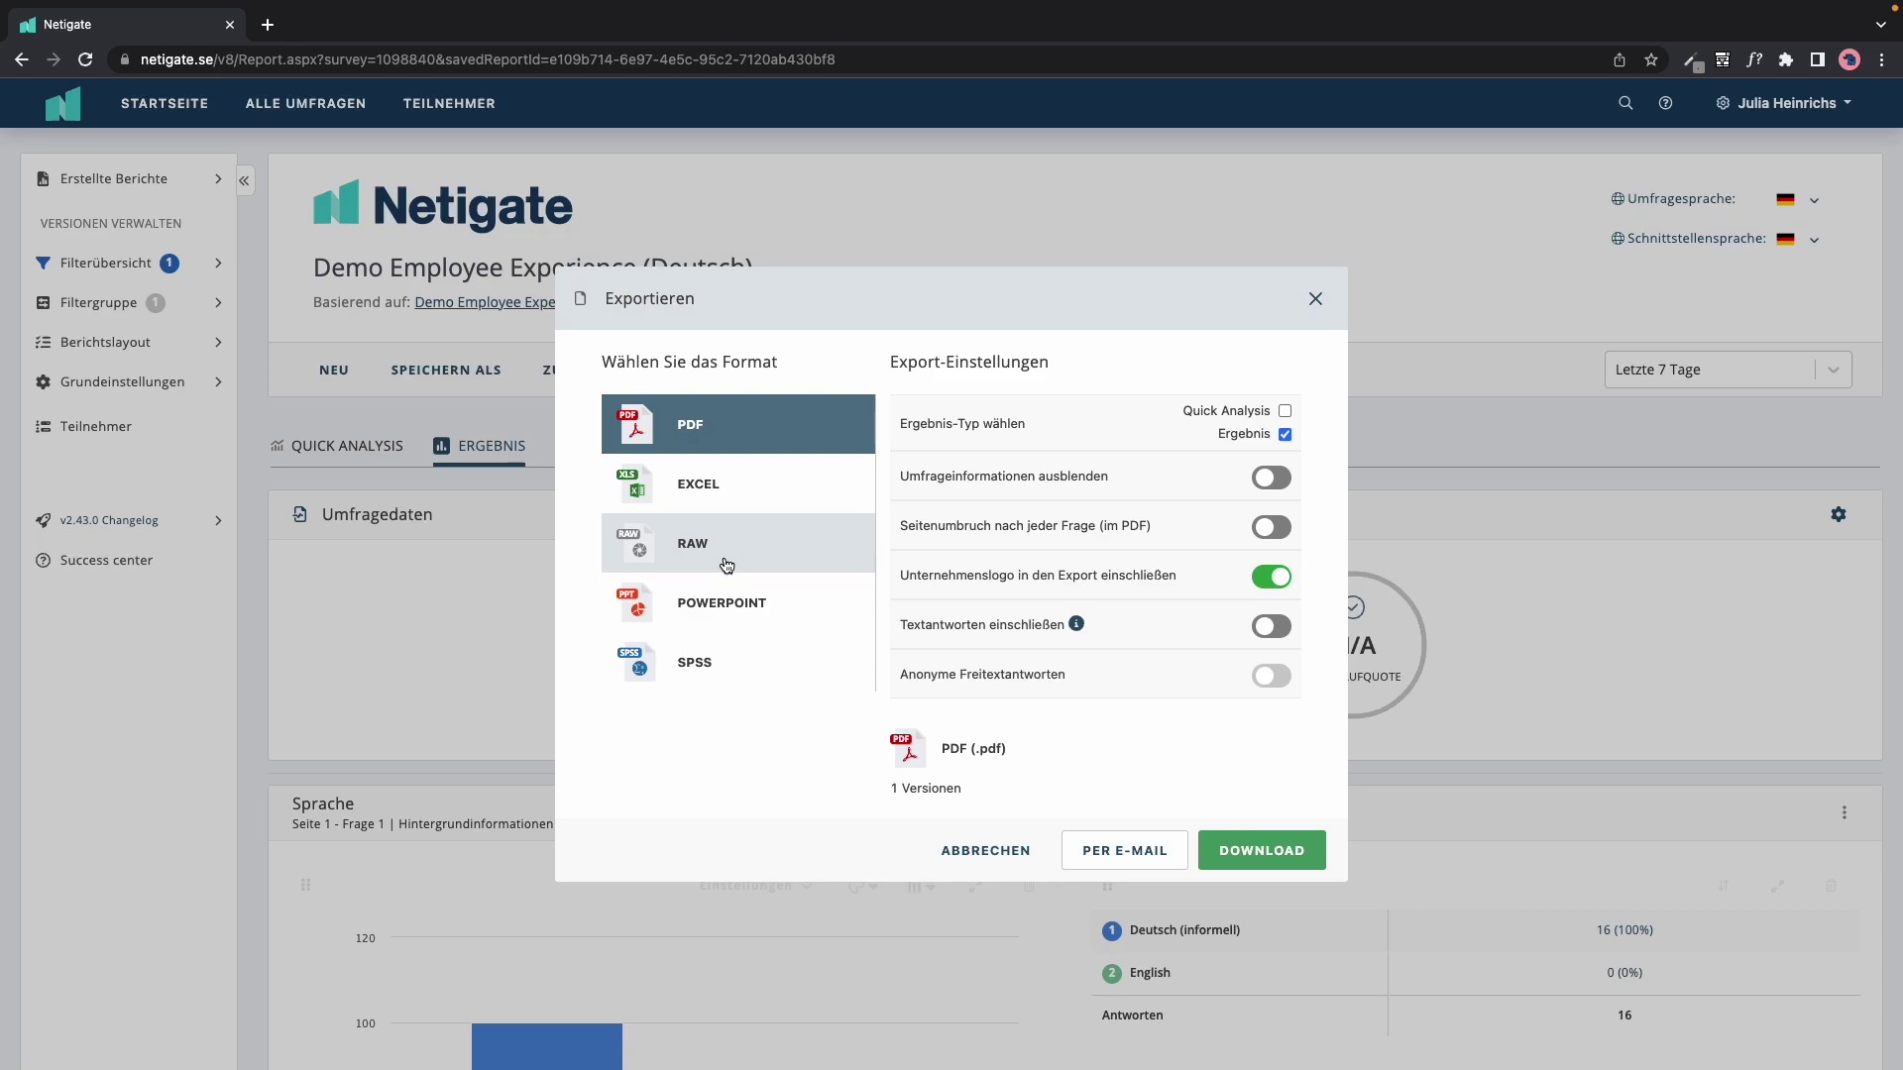
{"action": "left_click", "coordinate": [1315, 298]}
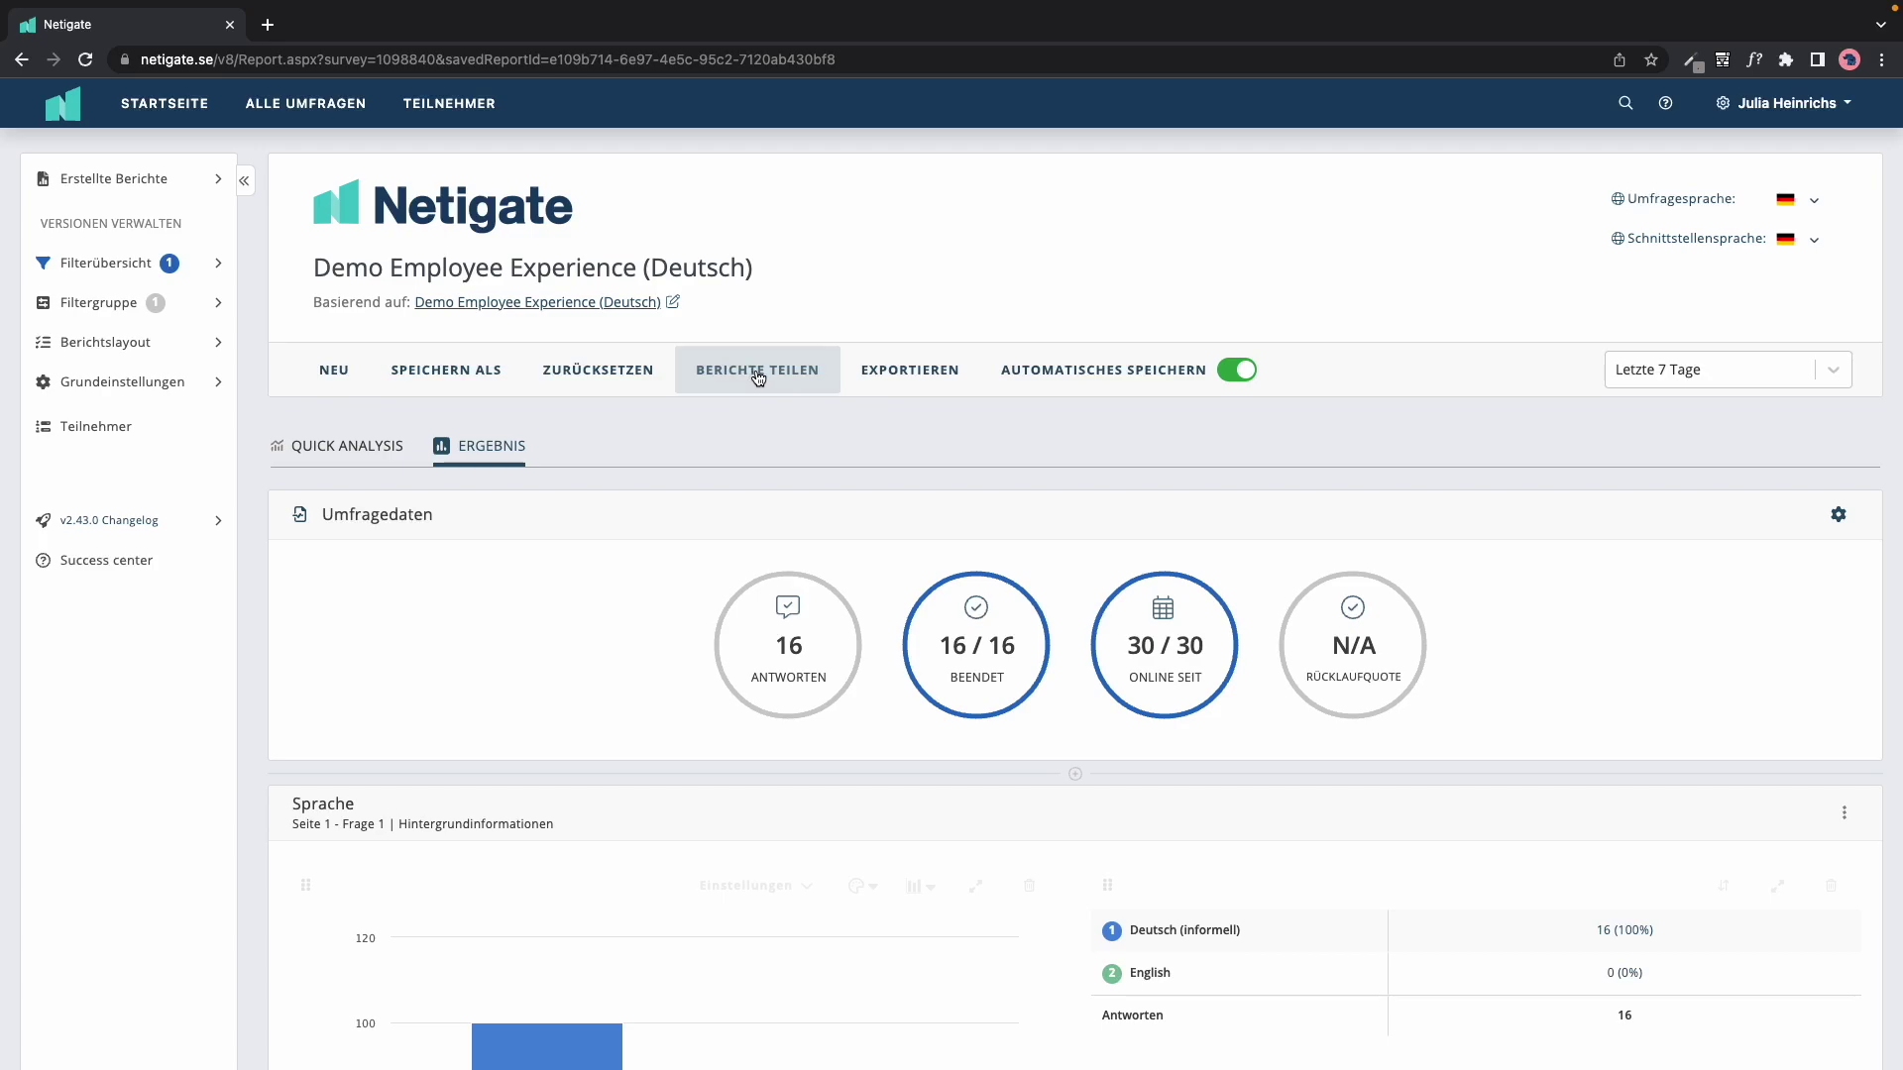
Step: Turn on the public share link allowing text answers, filtering, exporting and company logo, without Quick Analysis
{"action": "left_click", "coordinate": [809, 378]}
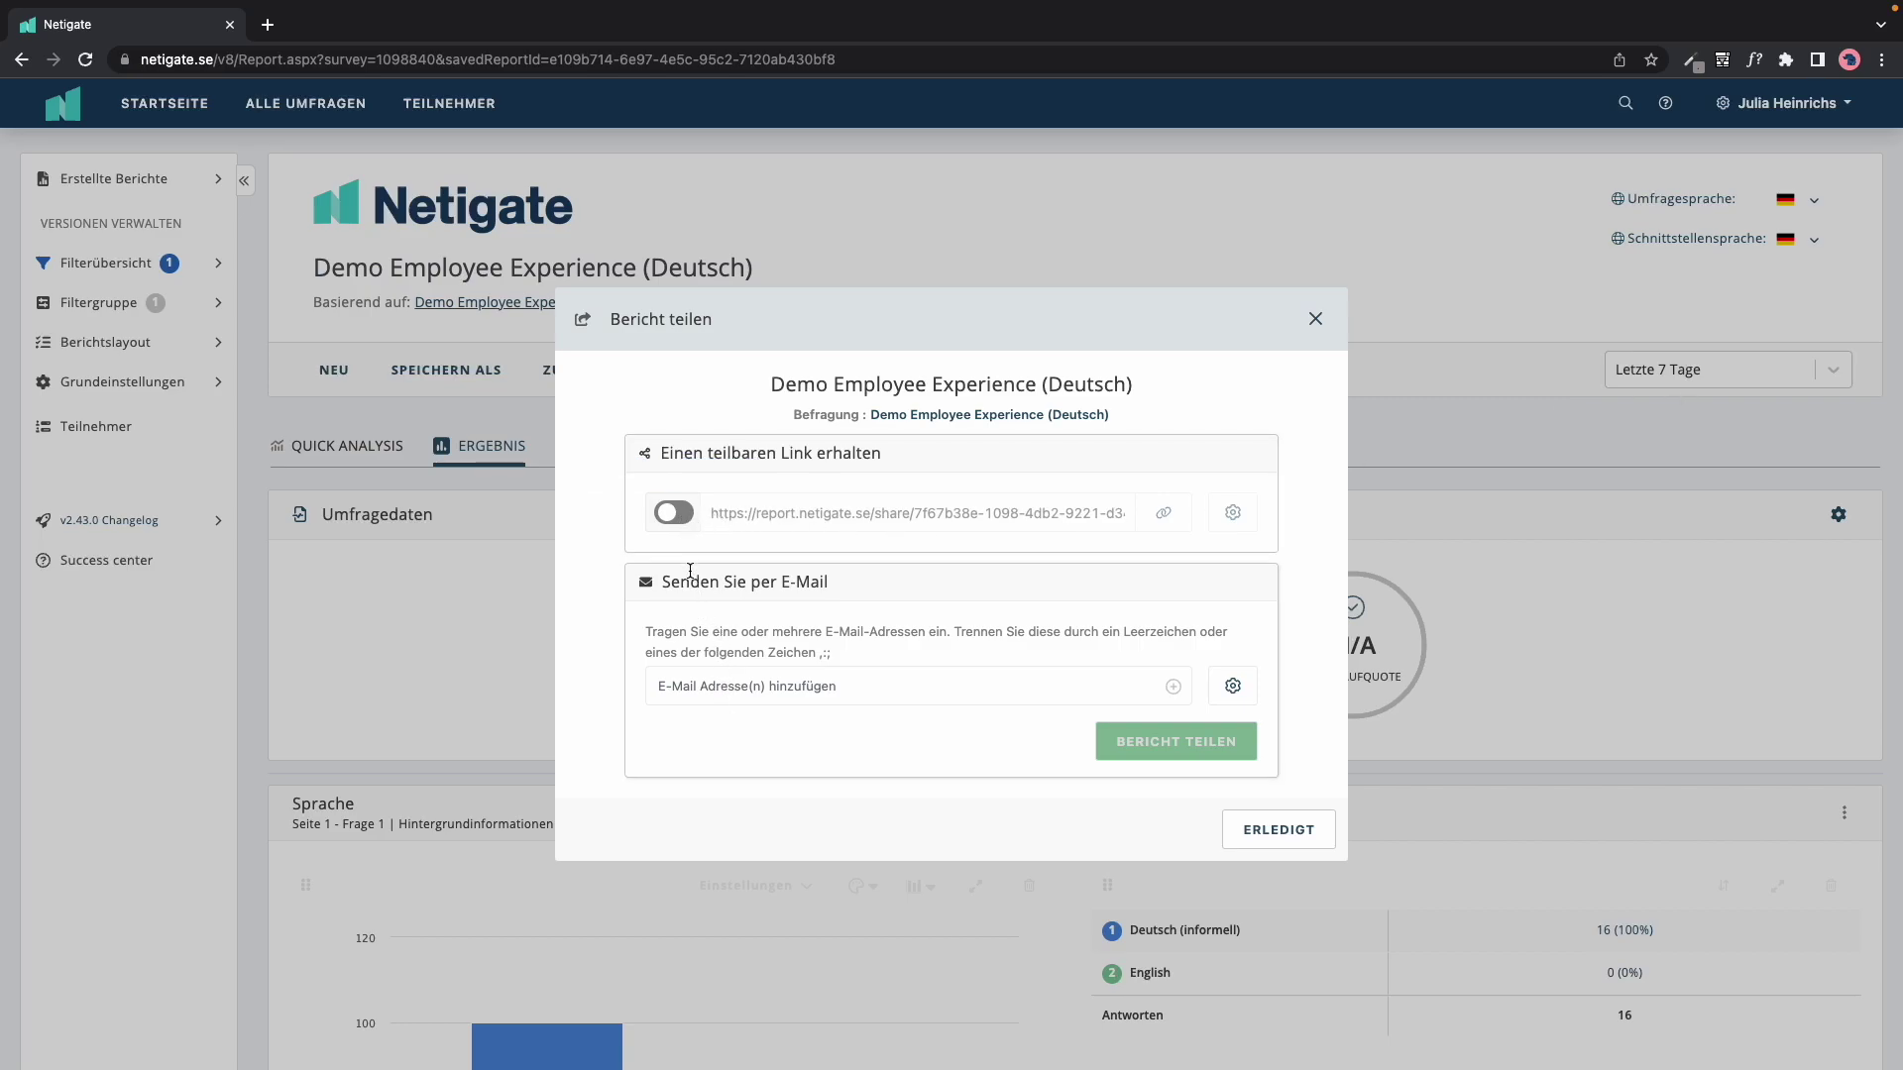
{"action": "left_click", "coordinate": [684, 516]}
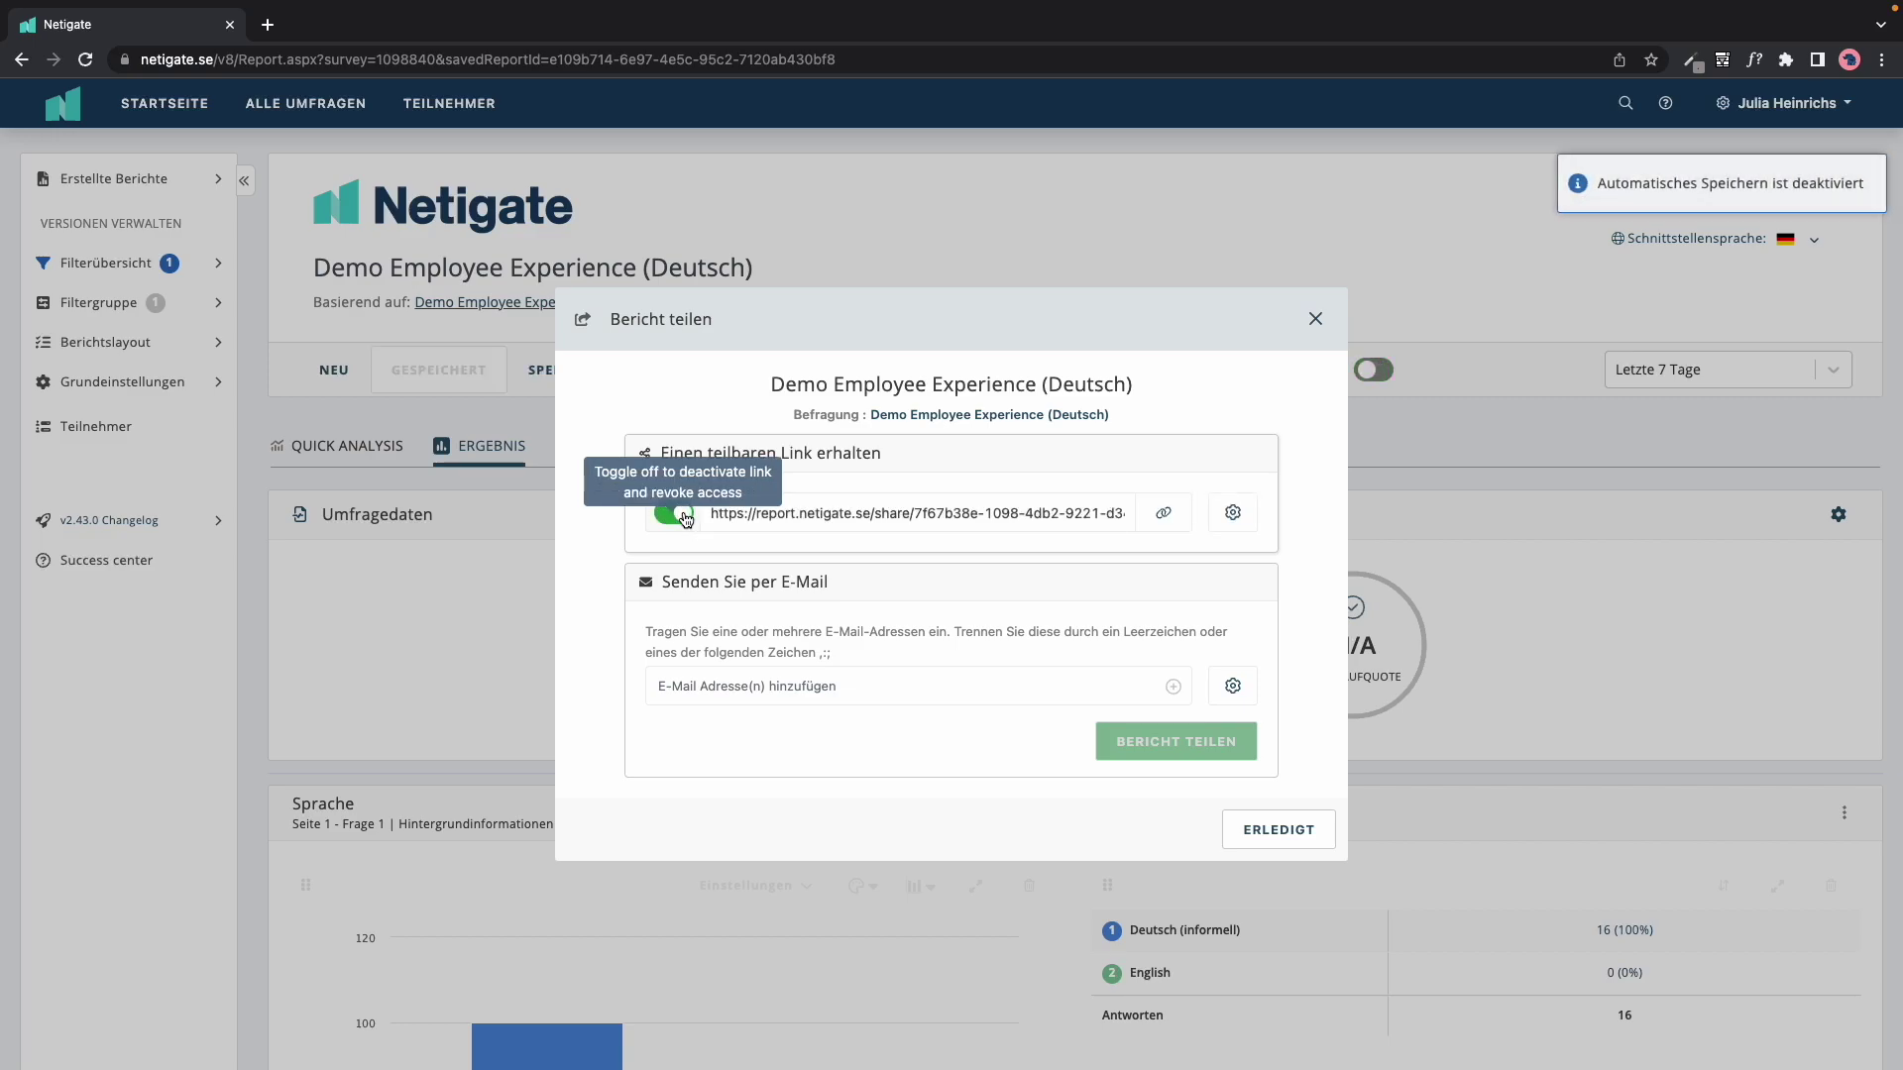
{"action": "left_click", "coordinate": [1234, 514]}
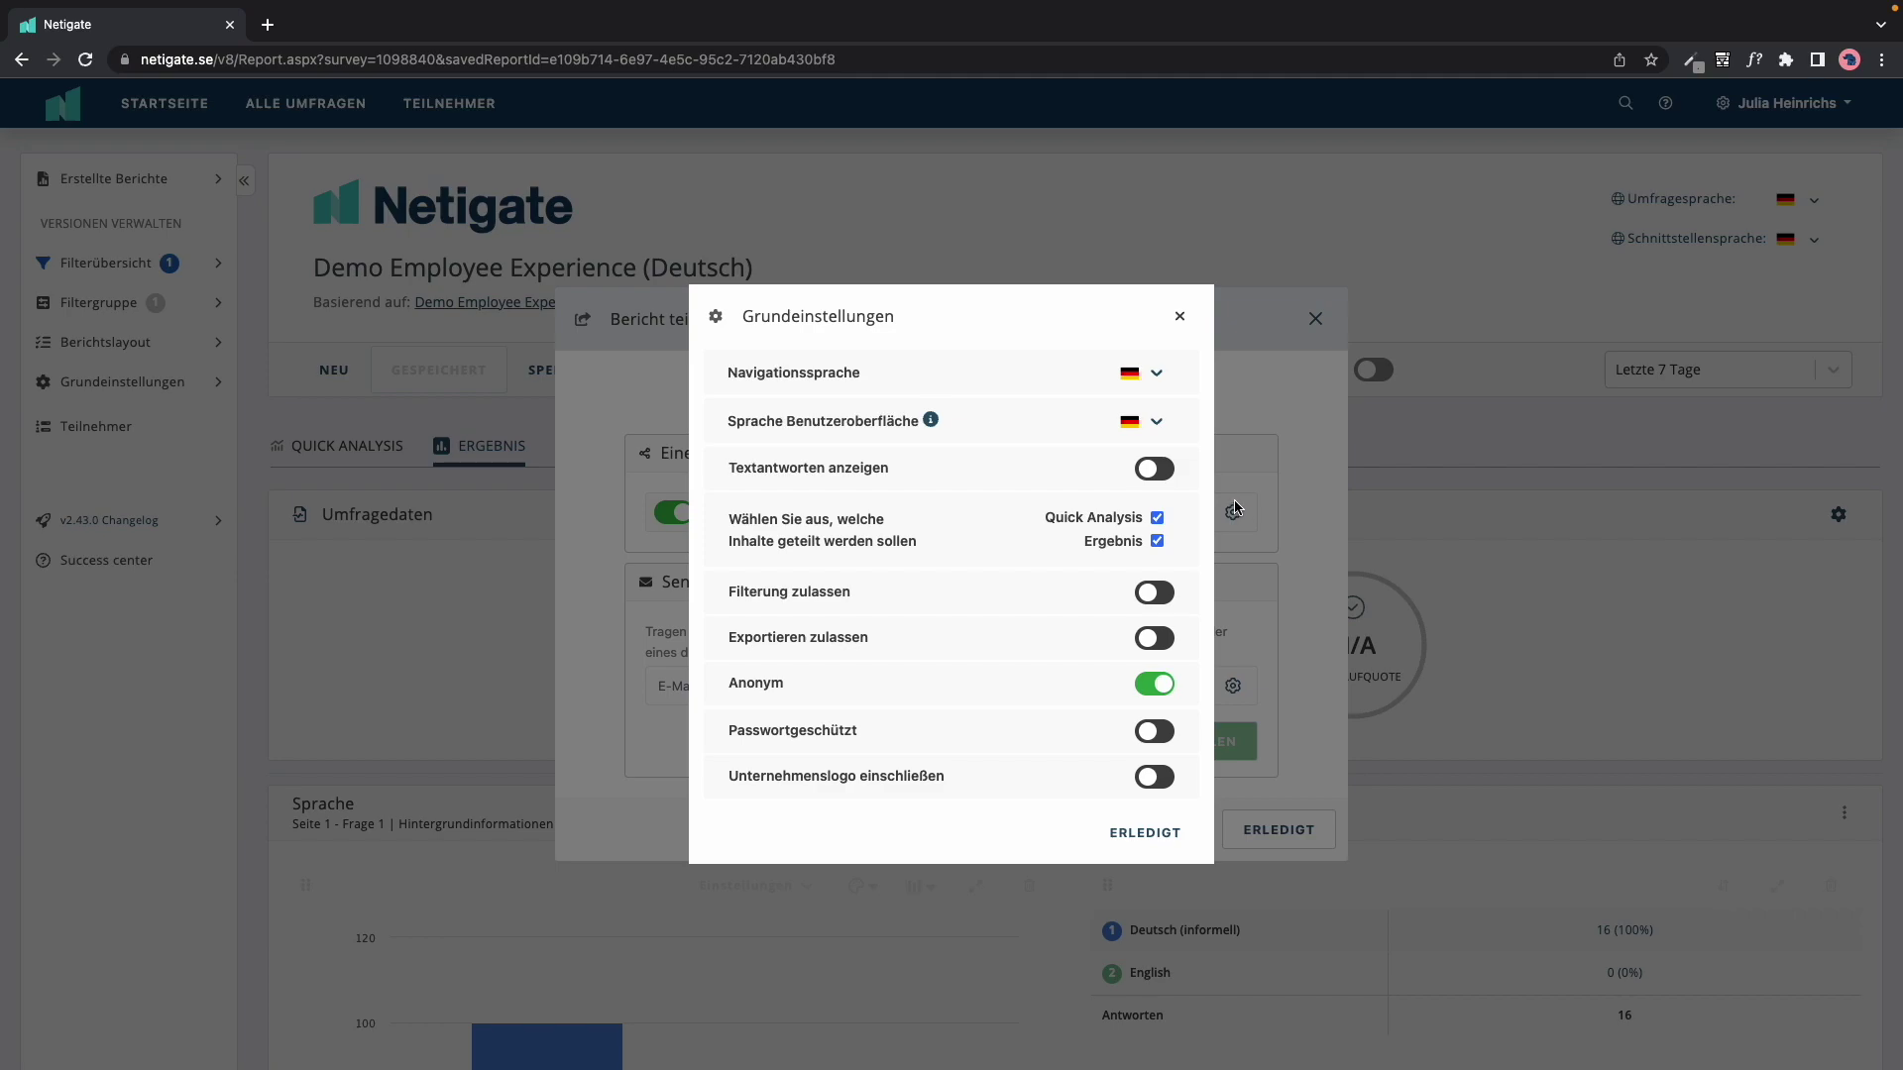
{"action": "left_click", "coordinate": [1158, 519]}
{"action": "left_click", "coordinate": [1161, 472]}
{"action": "left_click", "coordinate": [1161, 593]}
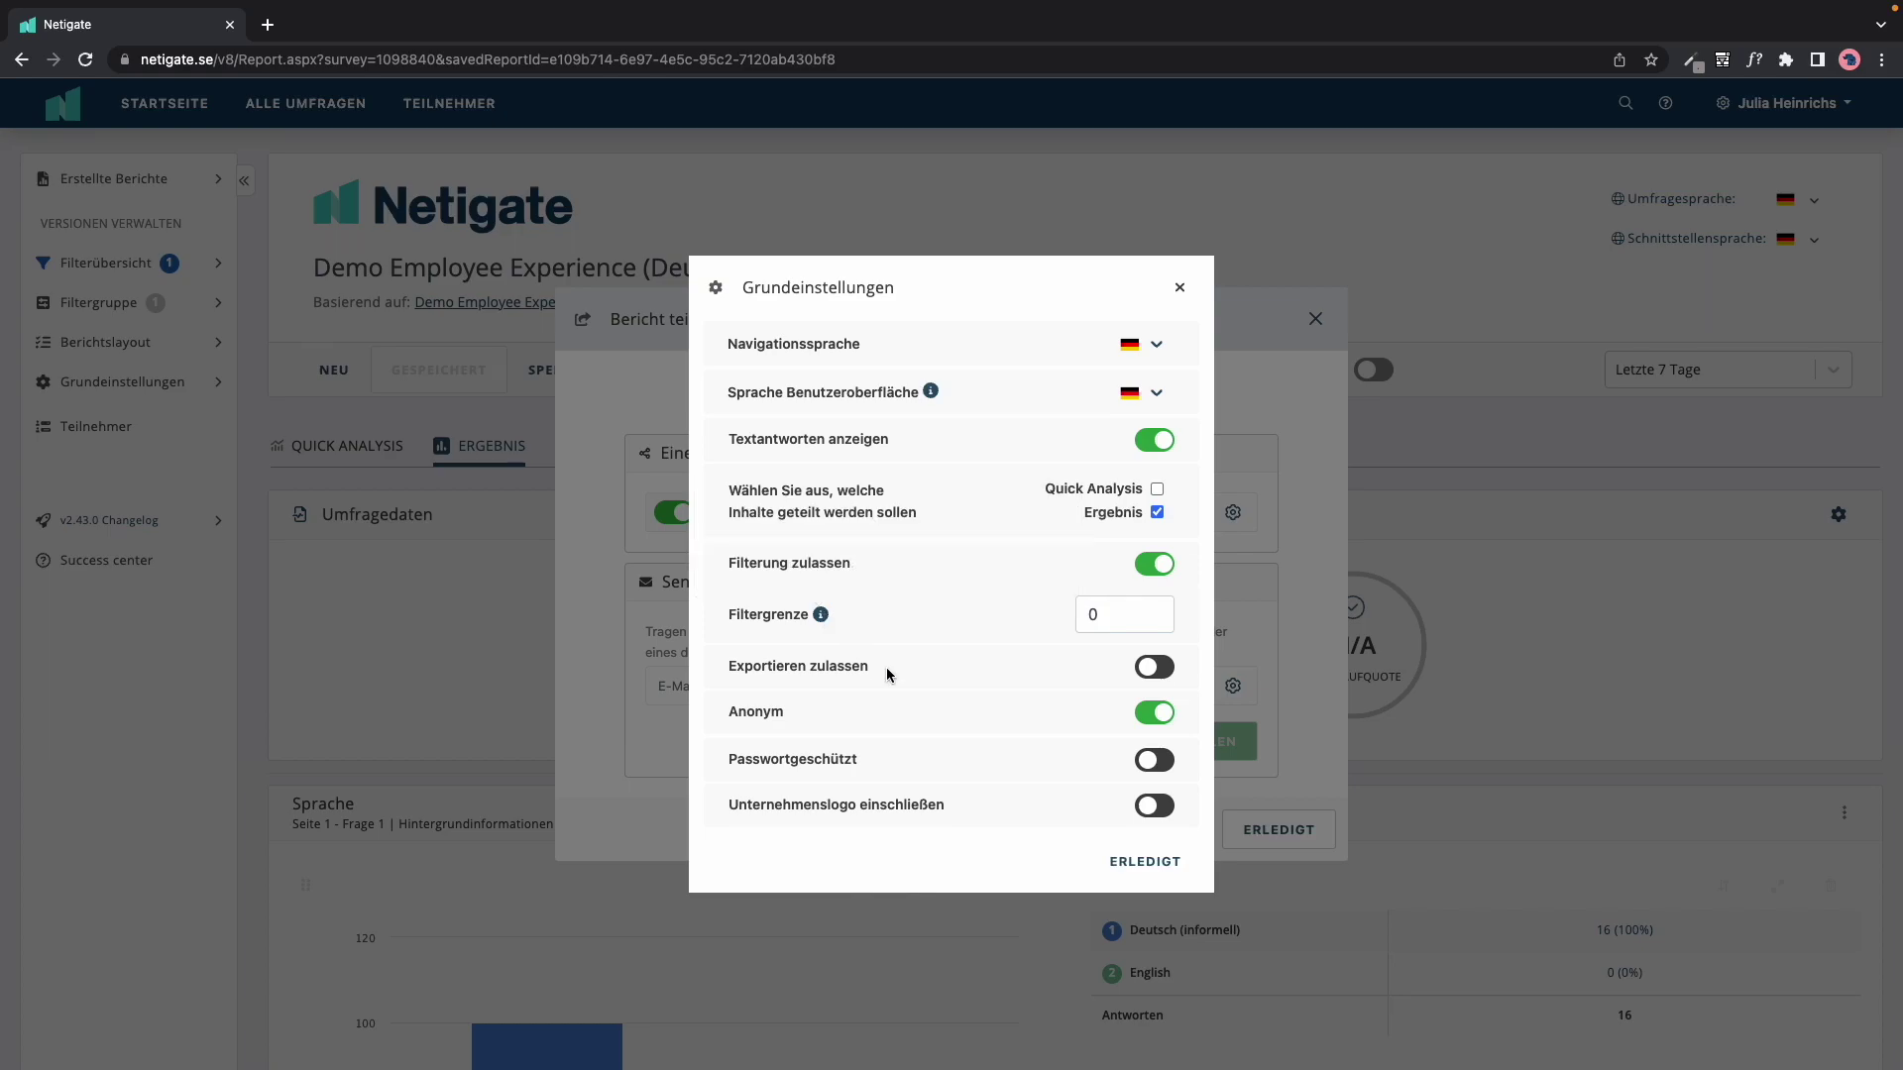
{"action": "left_click", "coordinate": [1155, 667]}
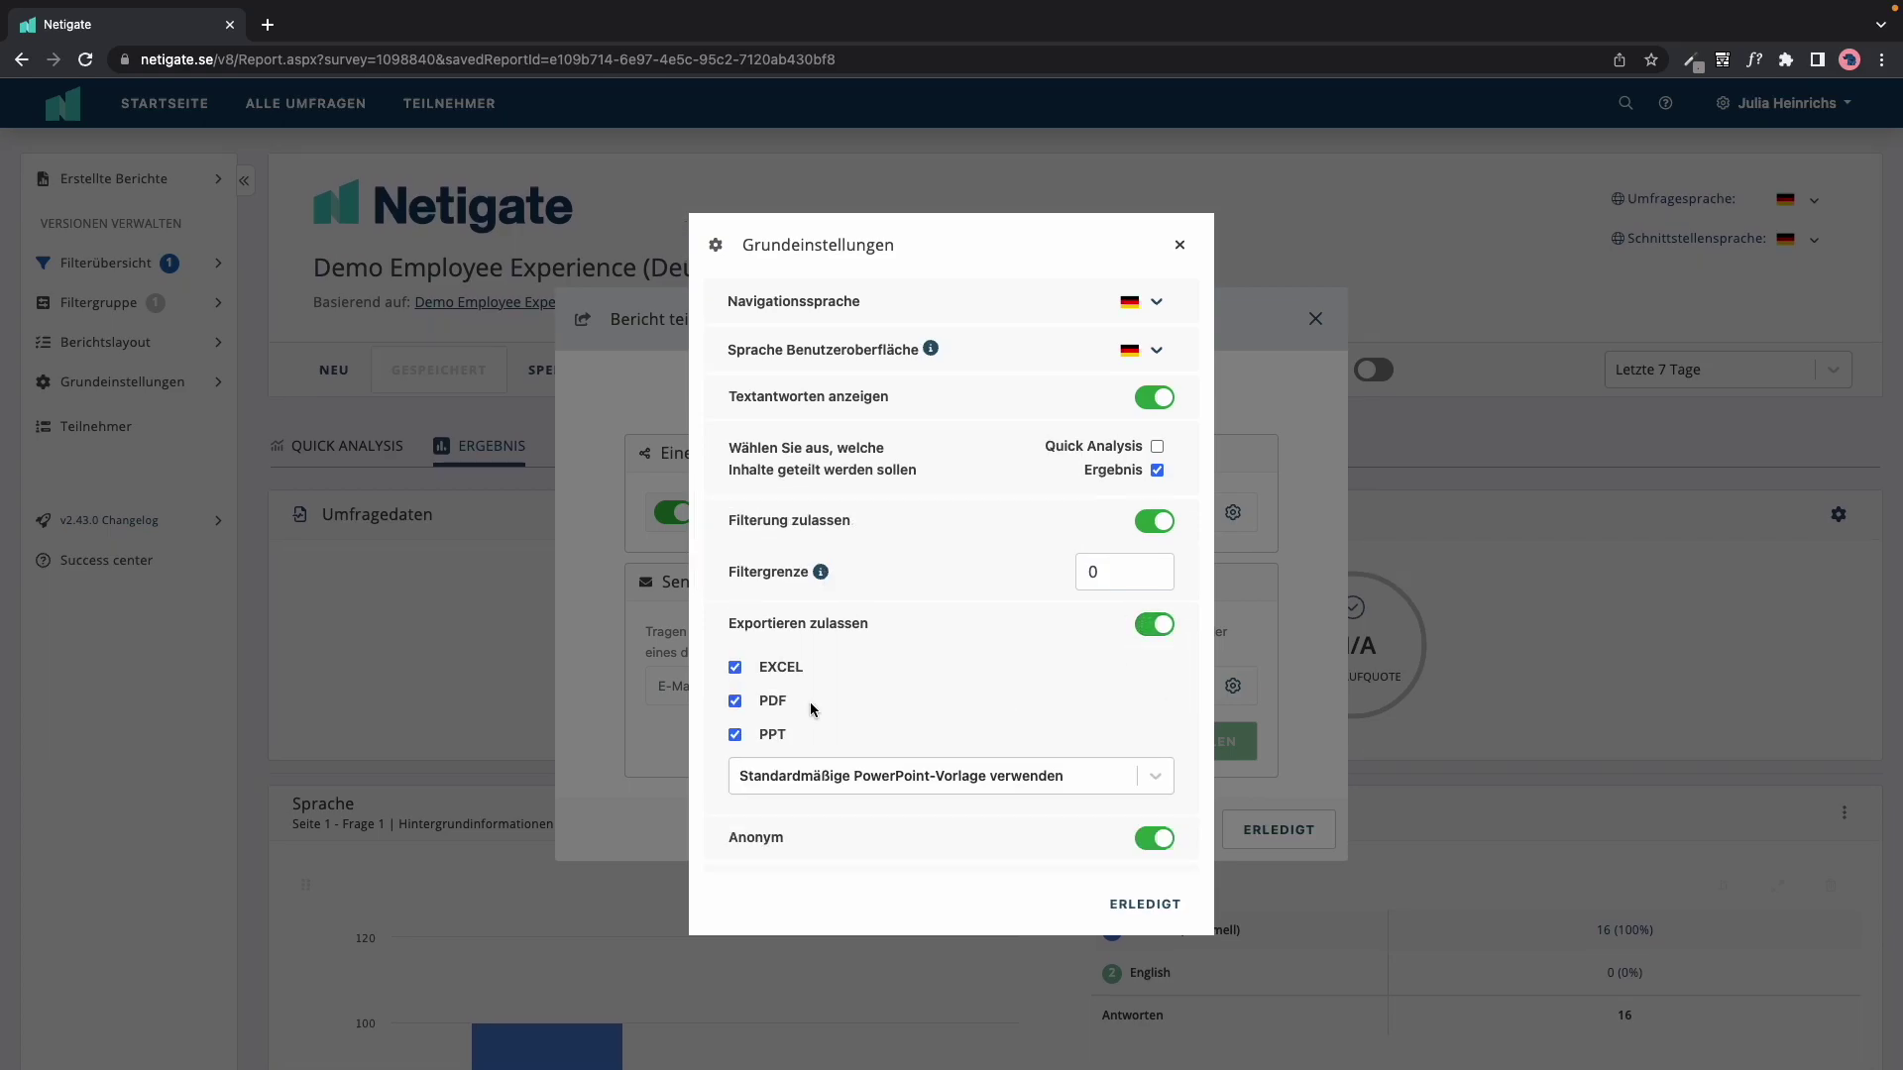
{"action": "scroll", "coordinate": [798, 837], "scroll_direction": "down", "scroll_amount": 1}
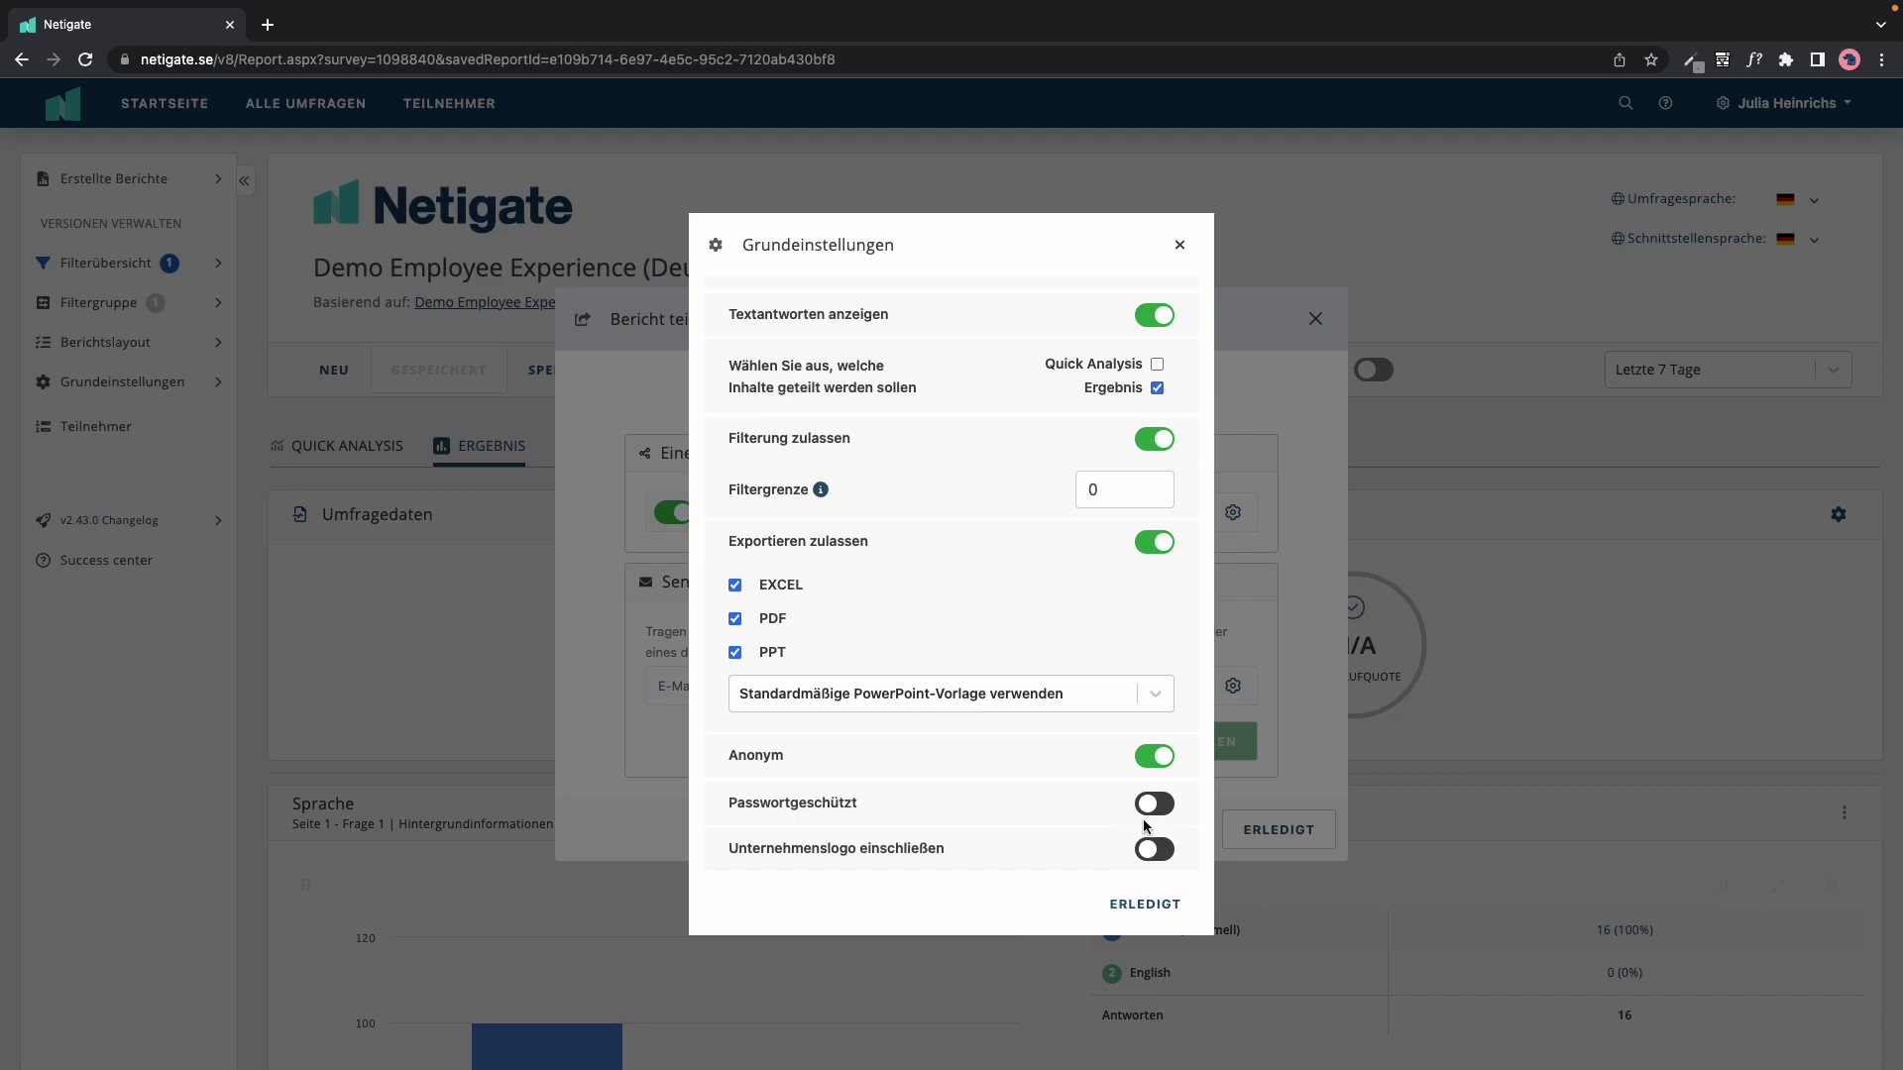
{"action": "left_click", "coordinate": [1156, 850]}
{"action": "left_click", "coordinate": [1302, 515]}
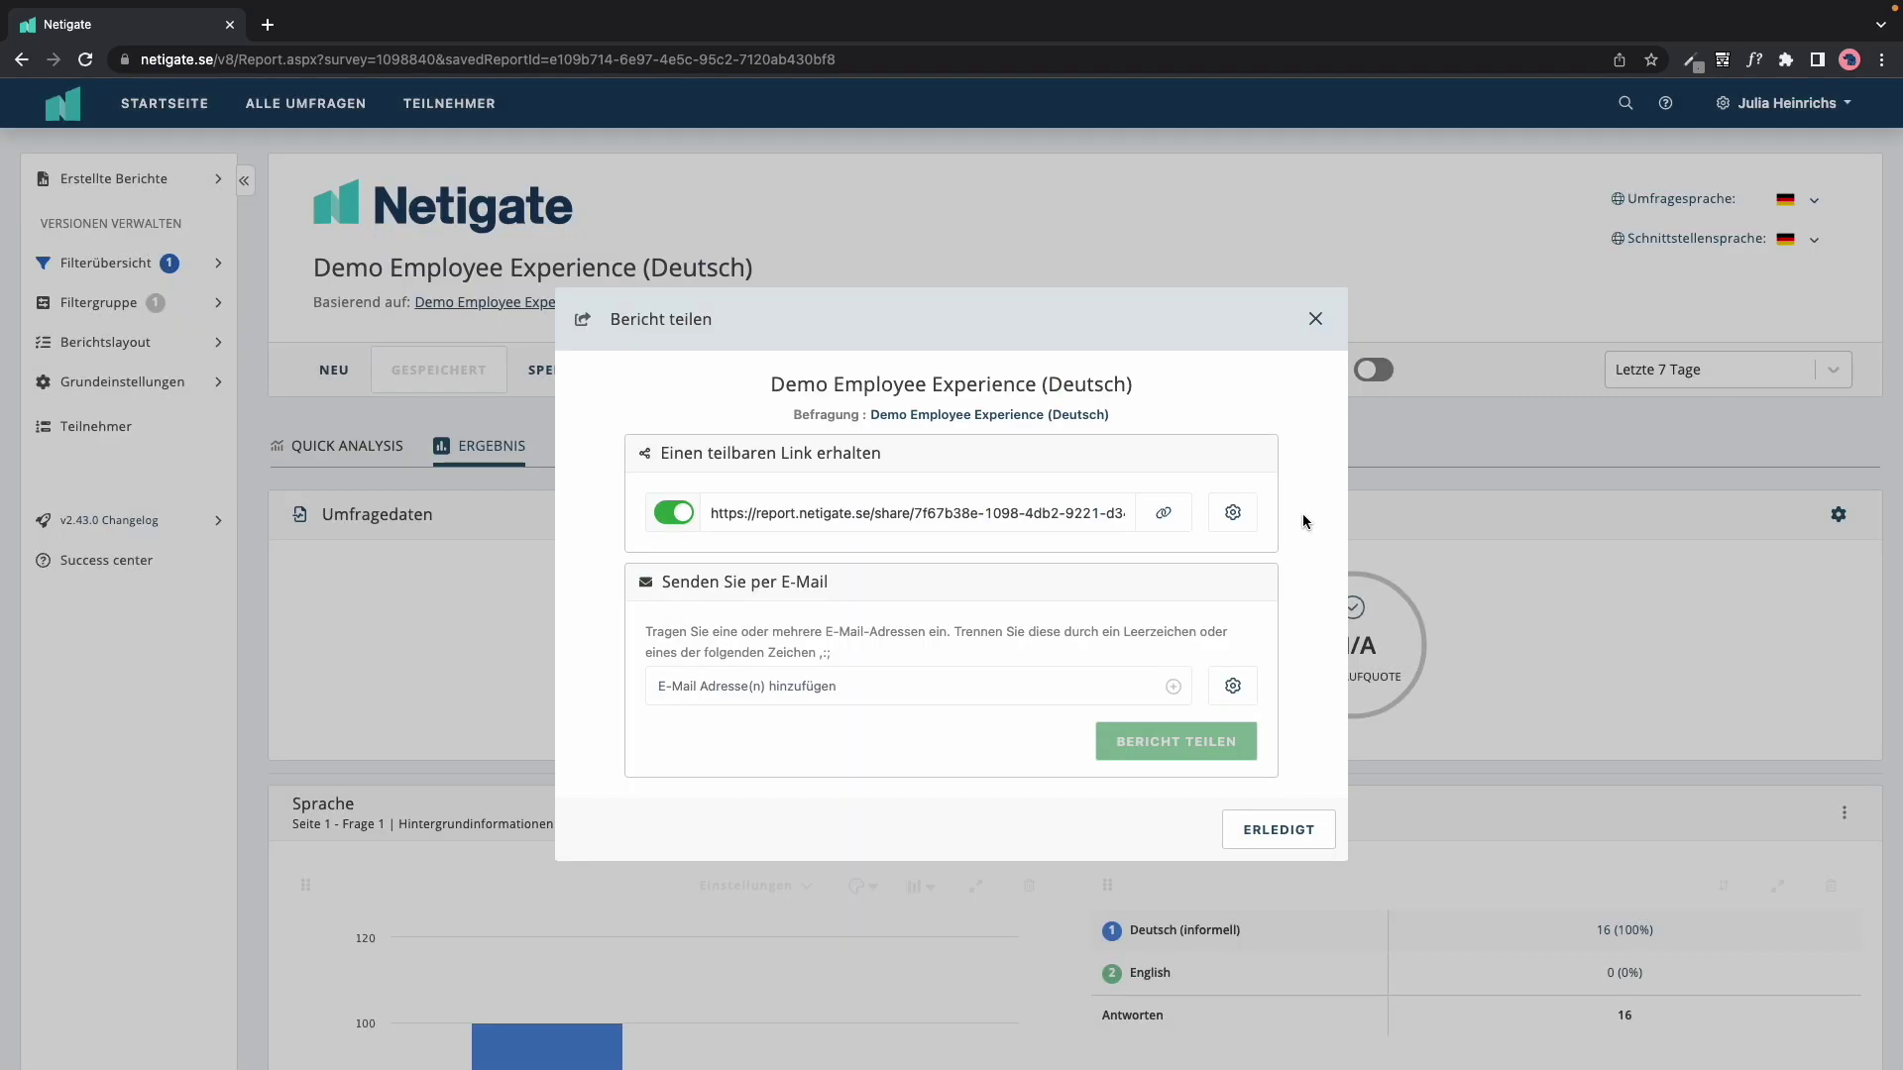
Step: Copy the report's share link and open a new browser tab
{"action": "left_click", "coordinate": [1169, 531]}
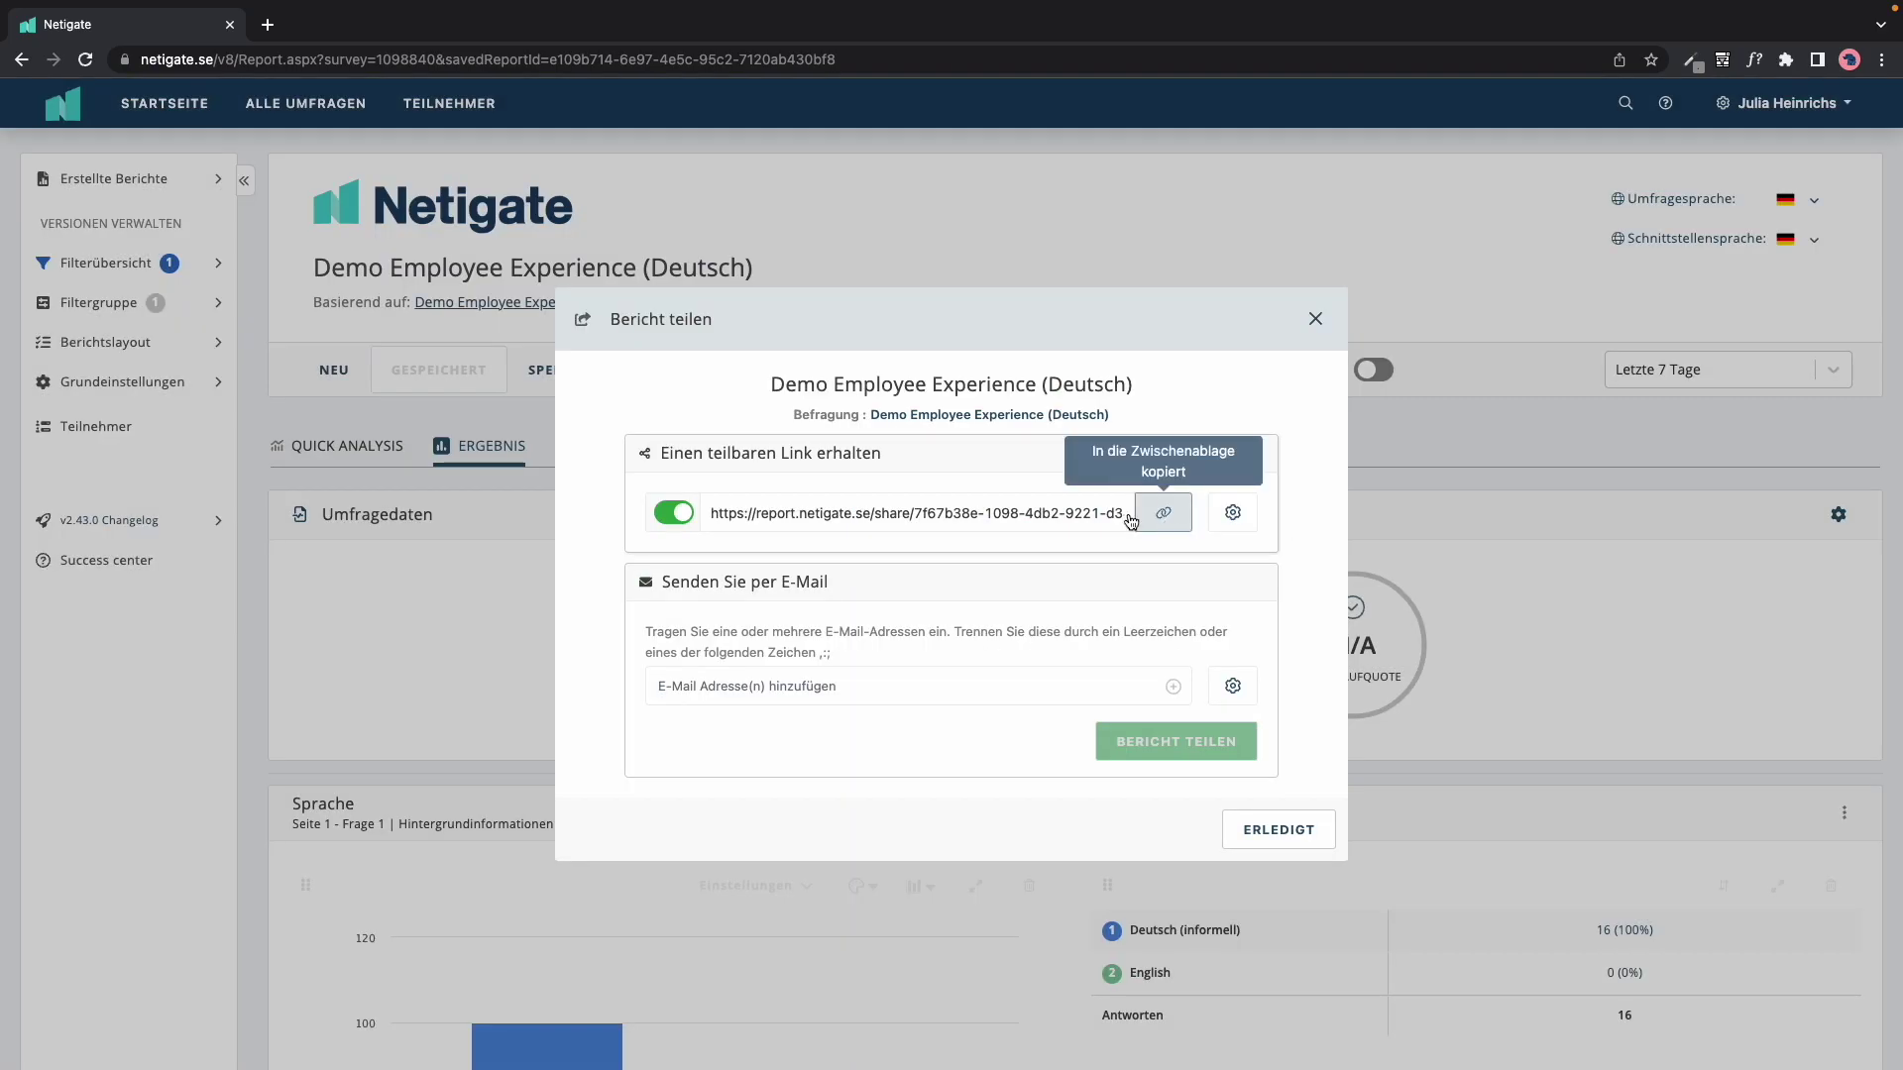
{"action": "mouse_move", "coordinate": [278, 10]}
{"action": "left_click", "coordinate": [268, 77]}
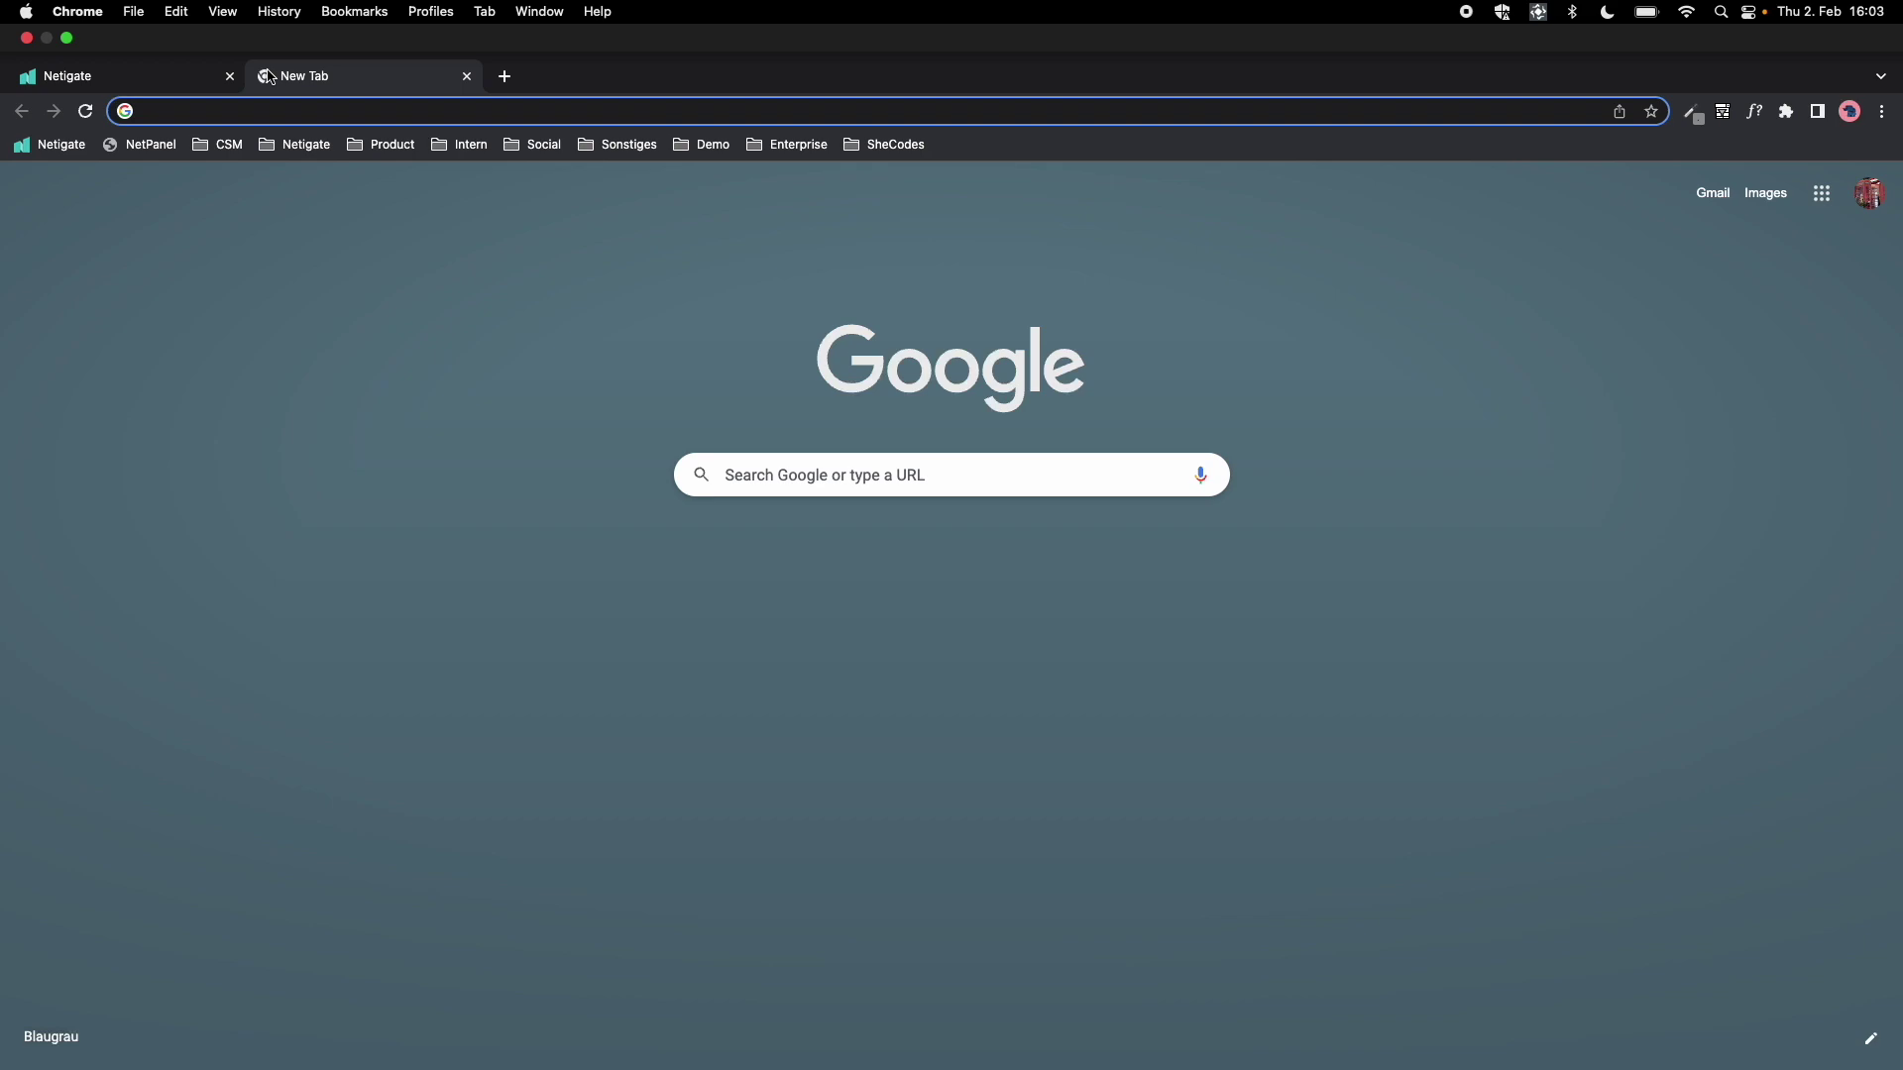
Step: Load the copied share link to open the public Demo Employee Experience report
{"action": "key", "text": "super+v"}
{"action": "key", "text": "Return"}
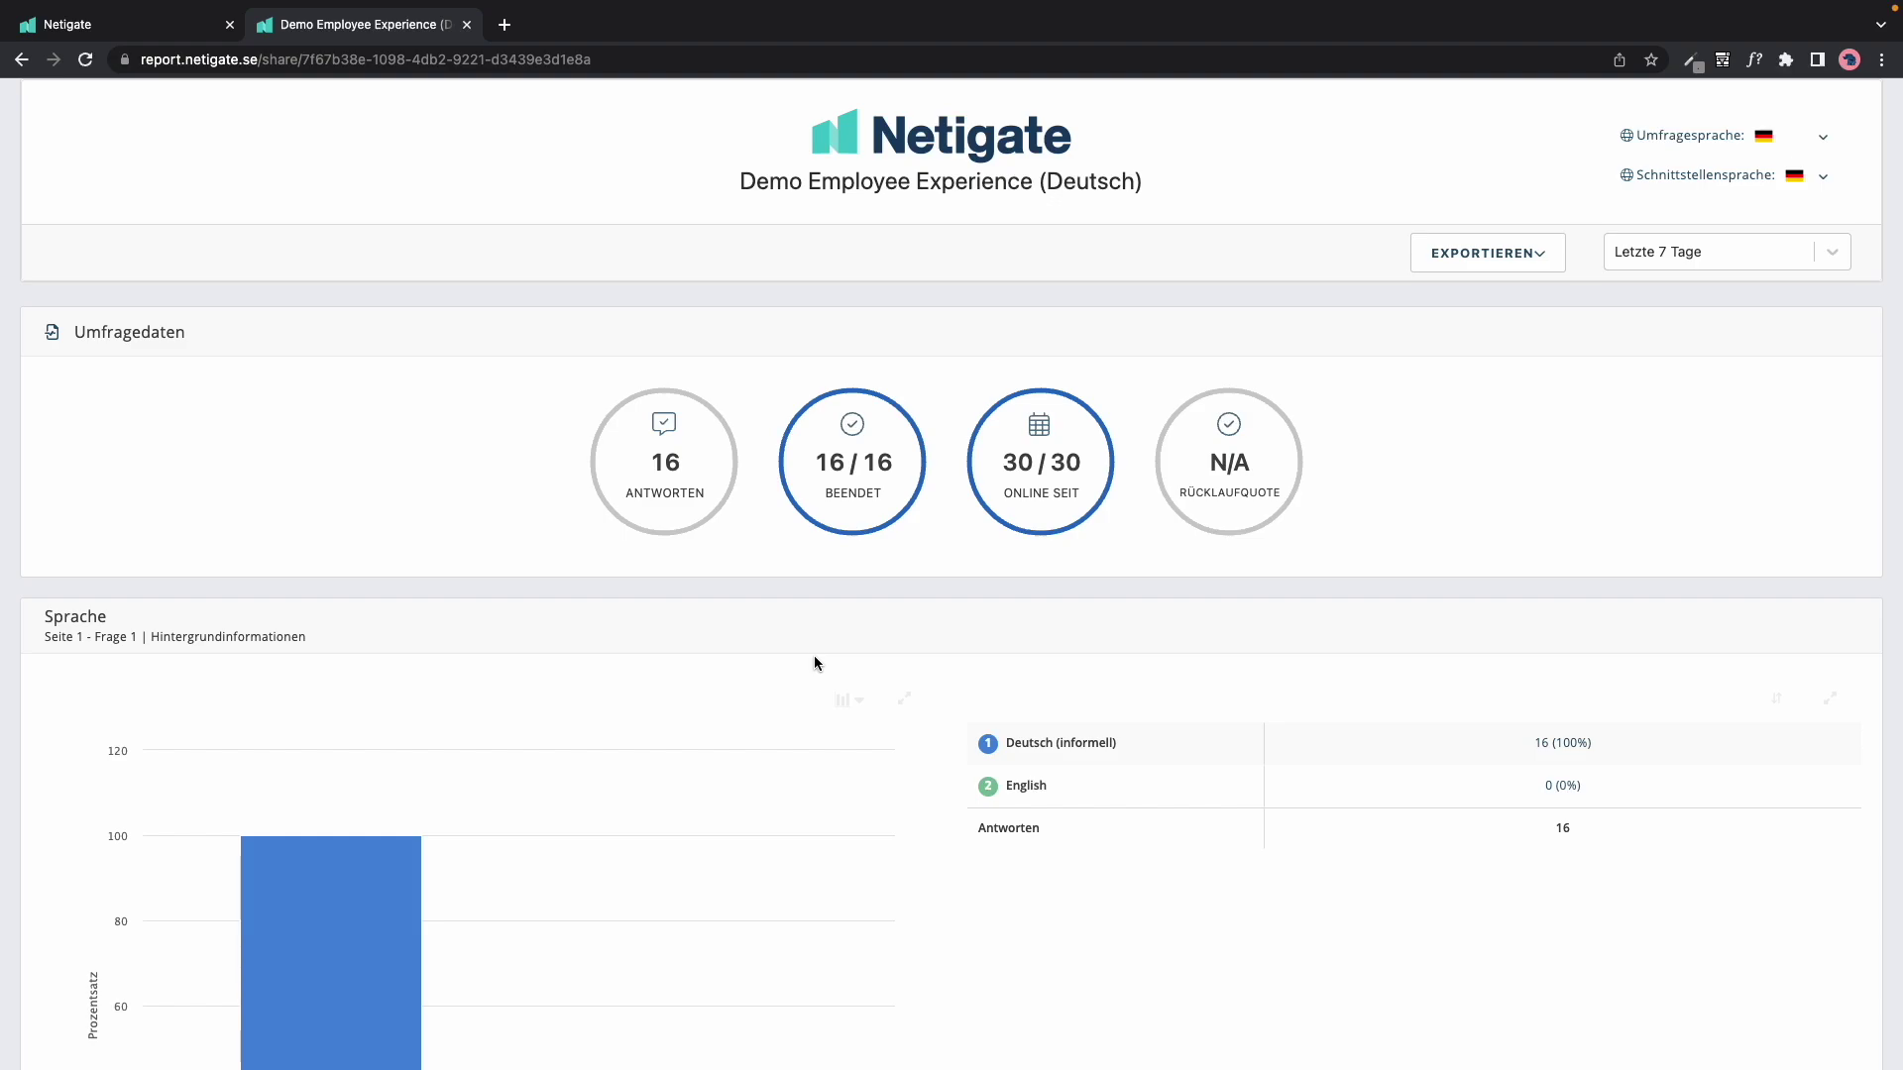
{"action": "scroll", "coordinate": [813, 663], "scroll_direction": "down", "scroll_amount": 10}
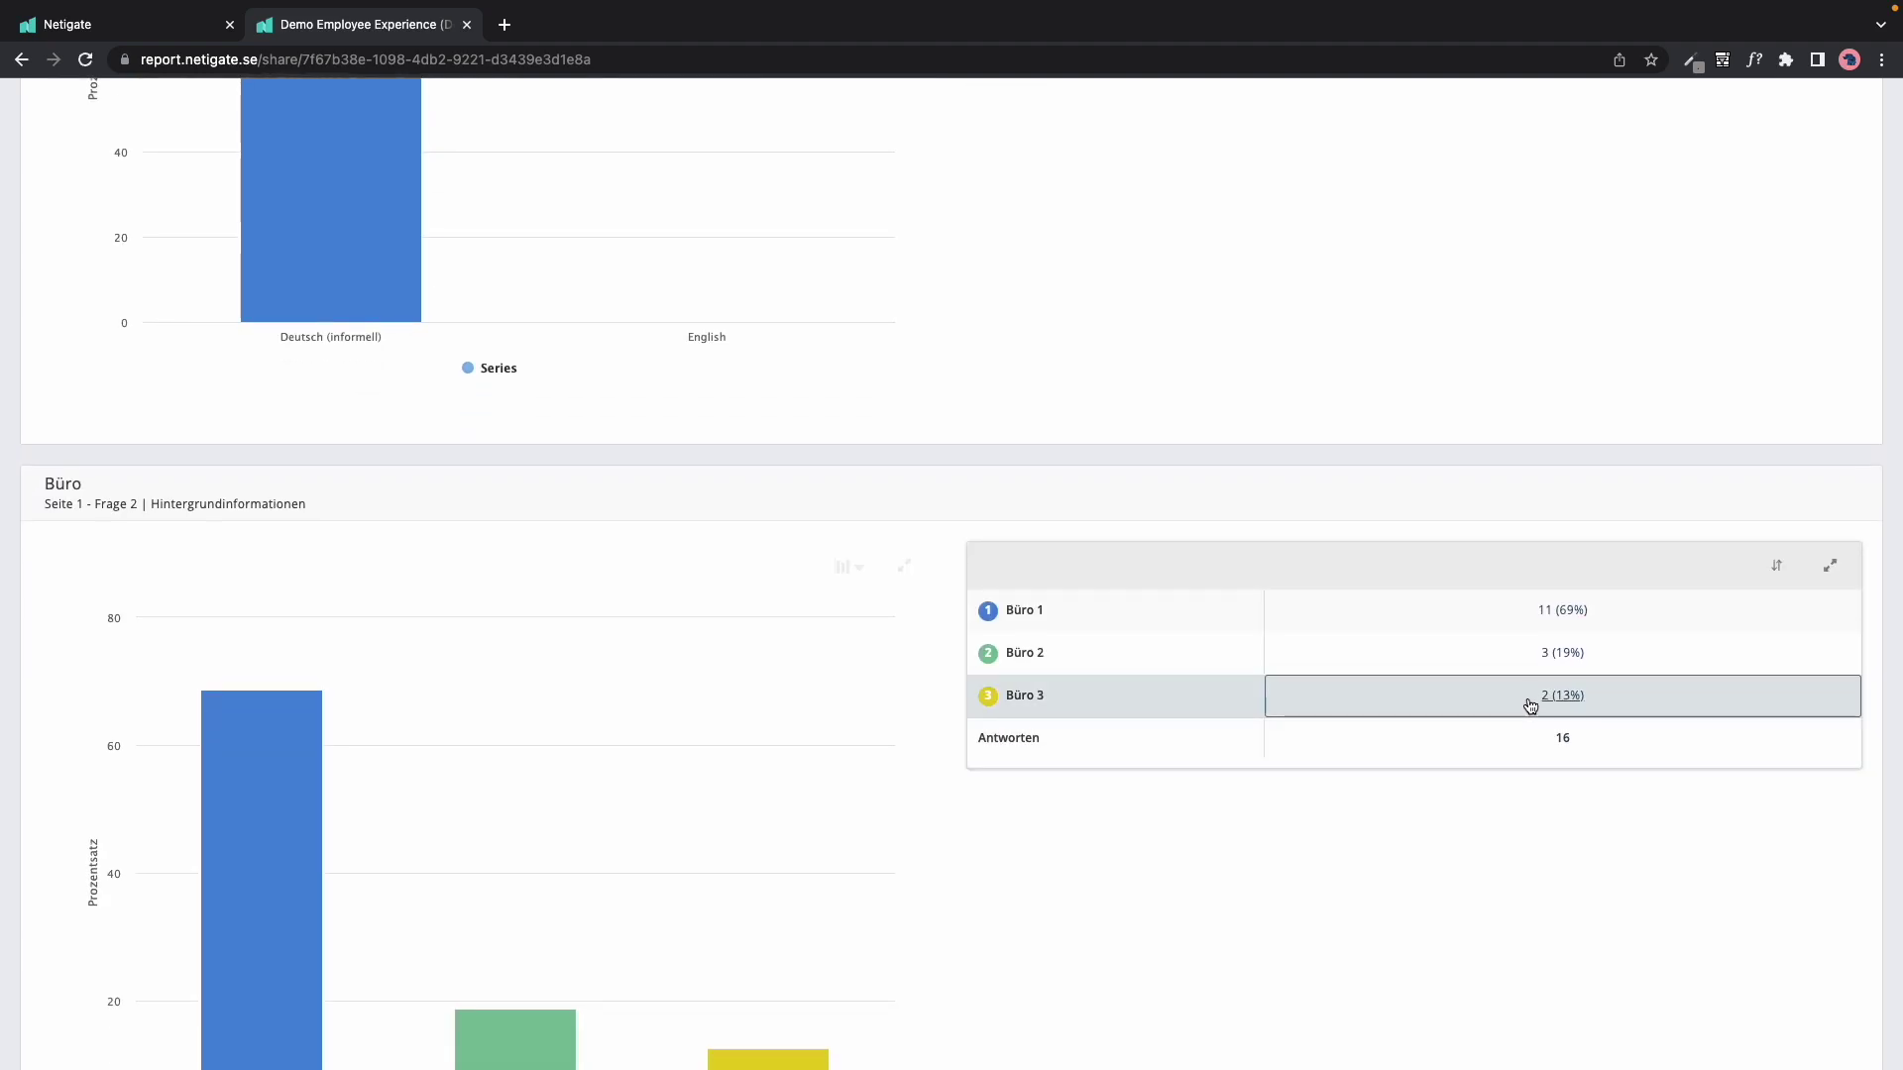
Step: Filter the shared report to include only Büro 2 answers and review the results
{"action": "left_click", "coordinate": [1553, 658]}
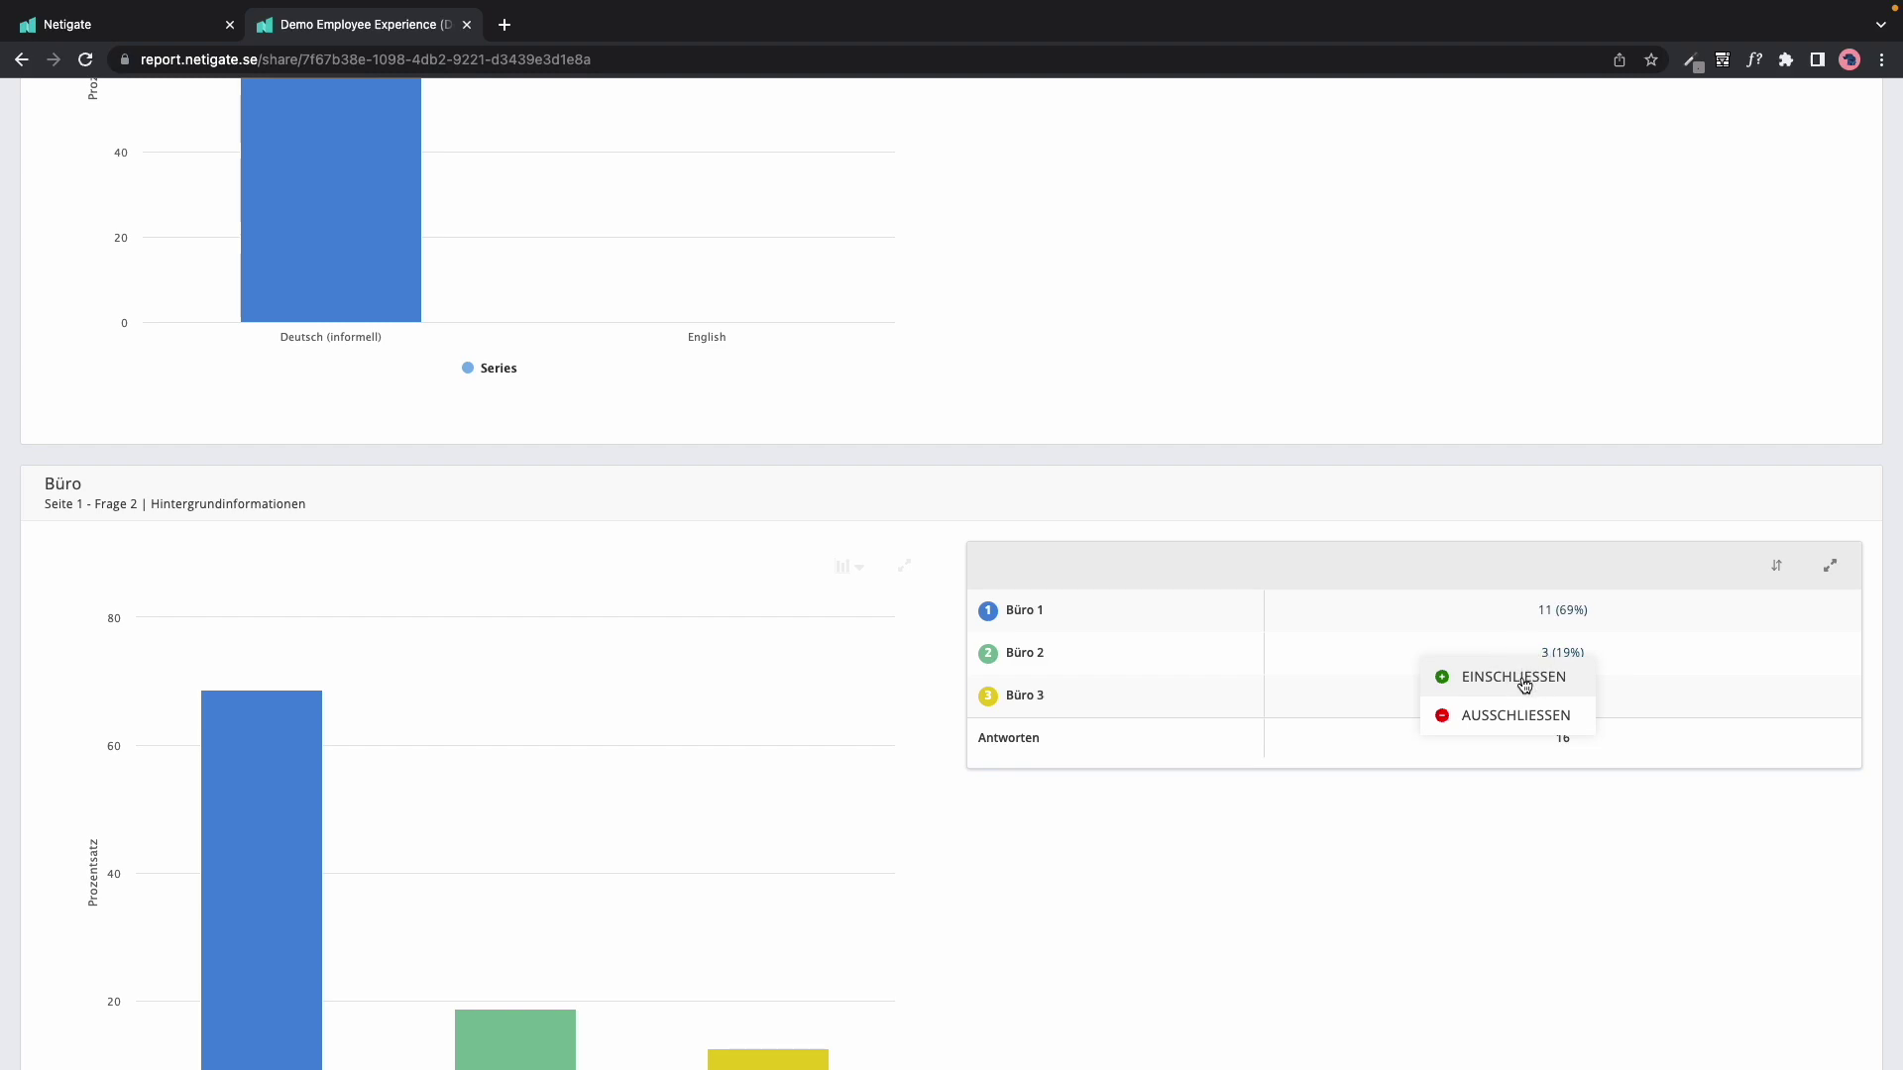
{"action": "left_click", "coordinate": [1525, 684]}
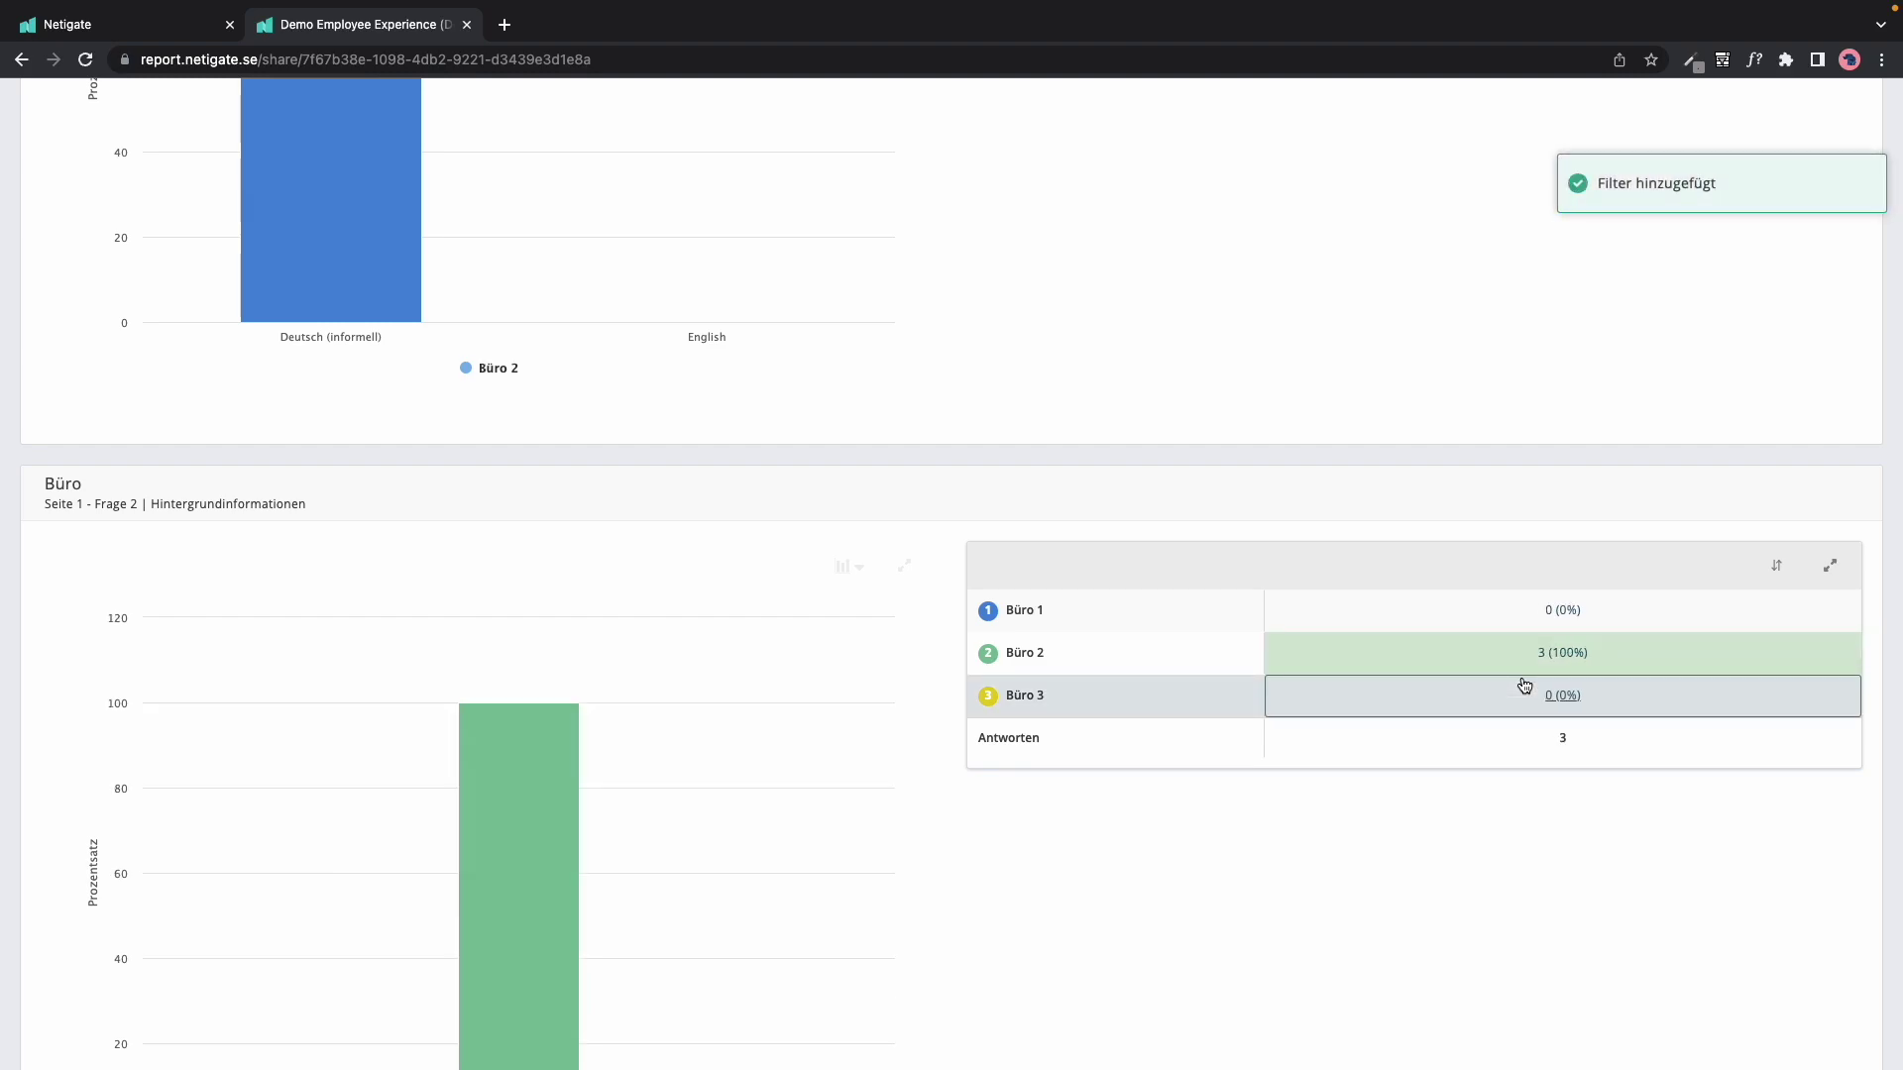
{"action": "scroll", "coordinate": [1455, 912], "scroll_direction": "down", "scroll_amount": 20}
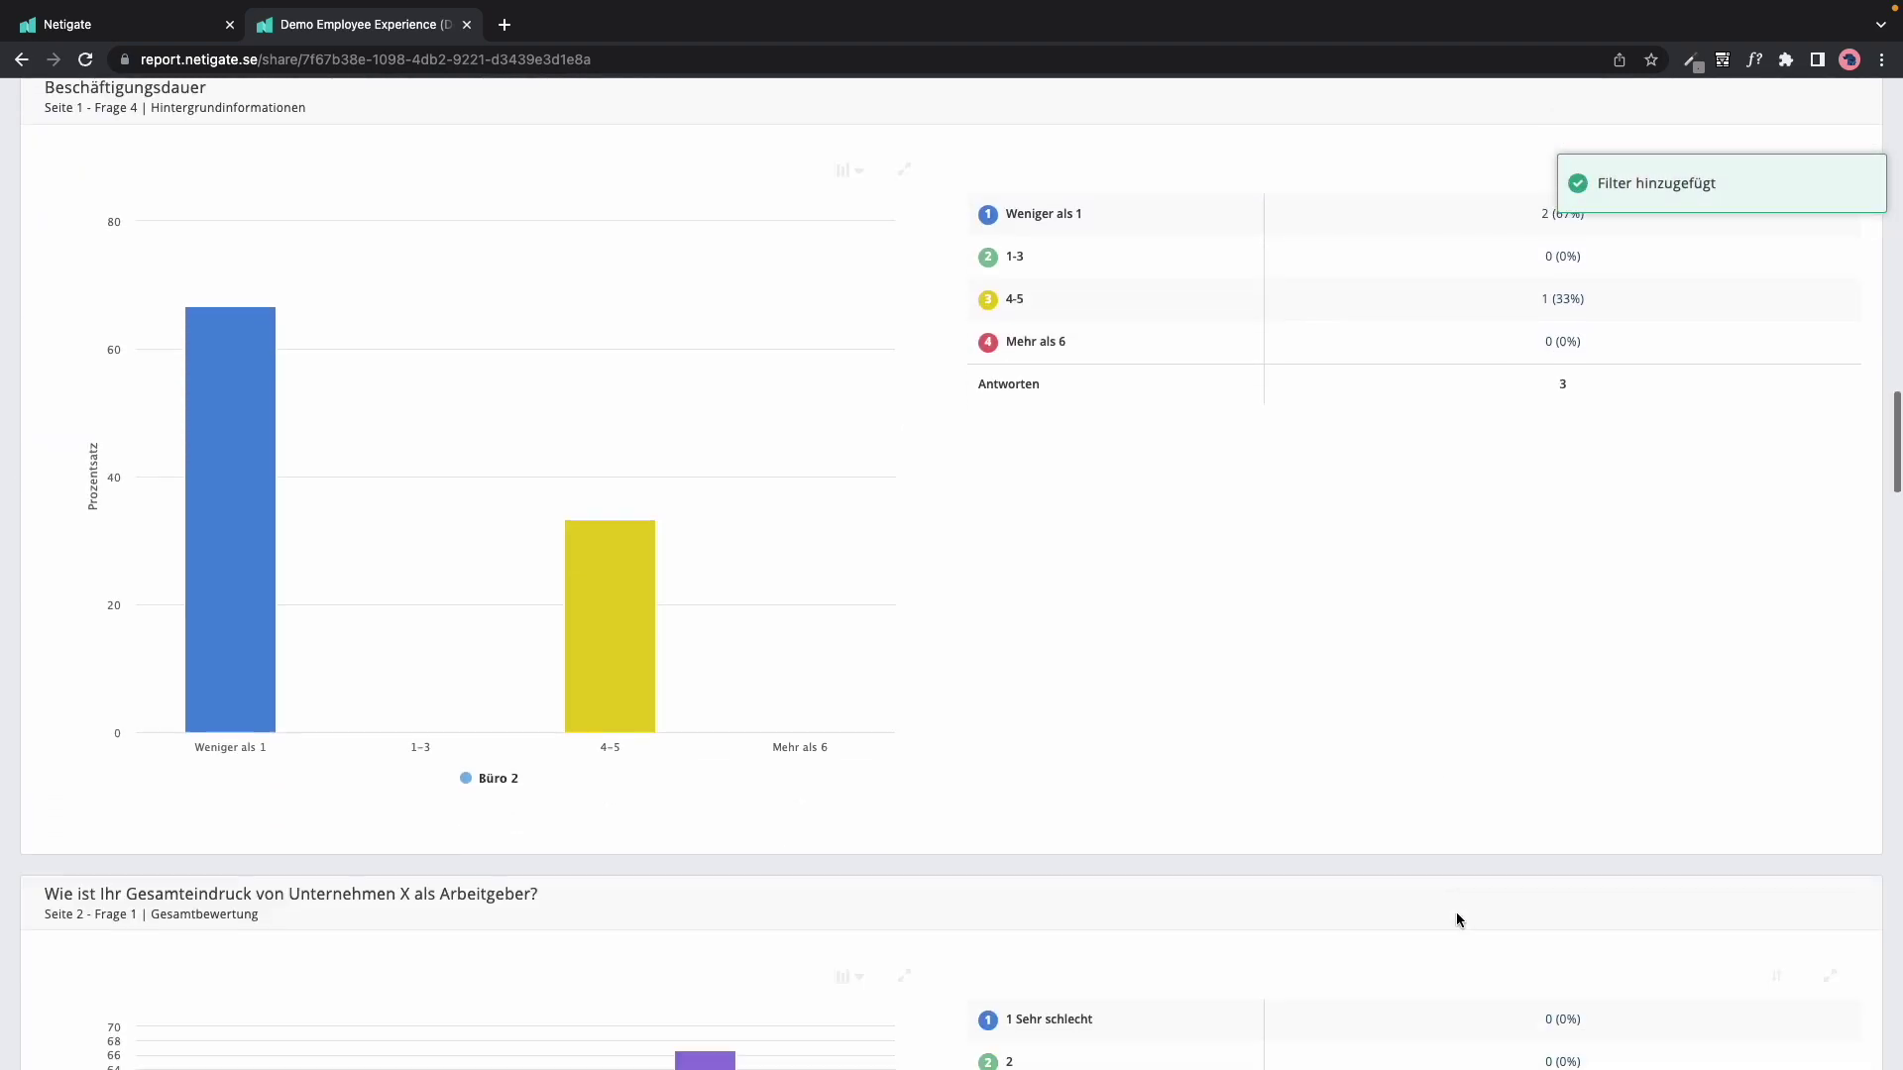
{"action": "scroll", "coordinate": [1455, 912], "scroll_direction": "down", "scroll_amount": 15}
{"action": "scroll", "coordinate": [1455, 912], "scroll_direction": "up", "scroll_amount": 17}
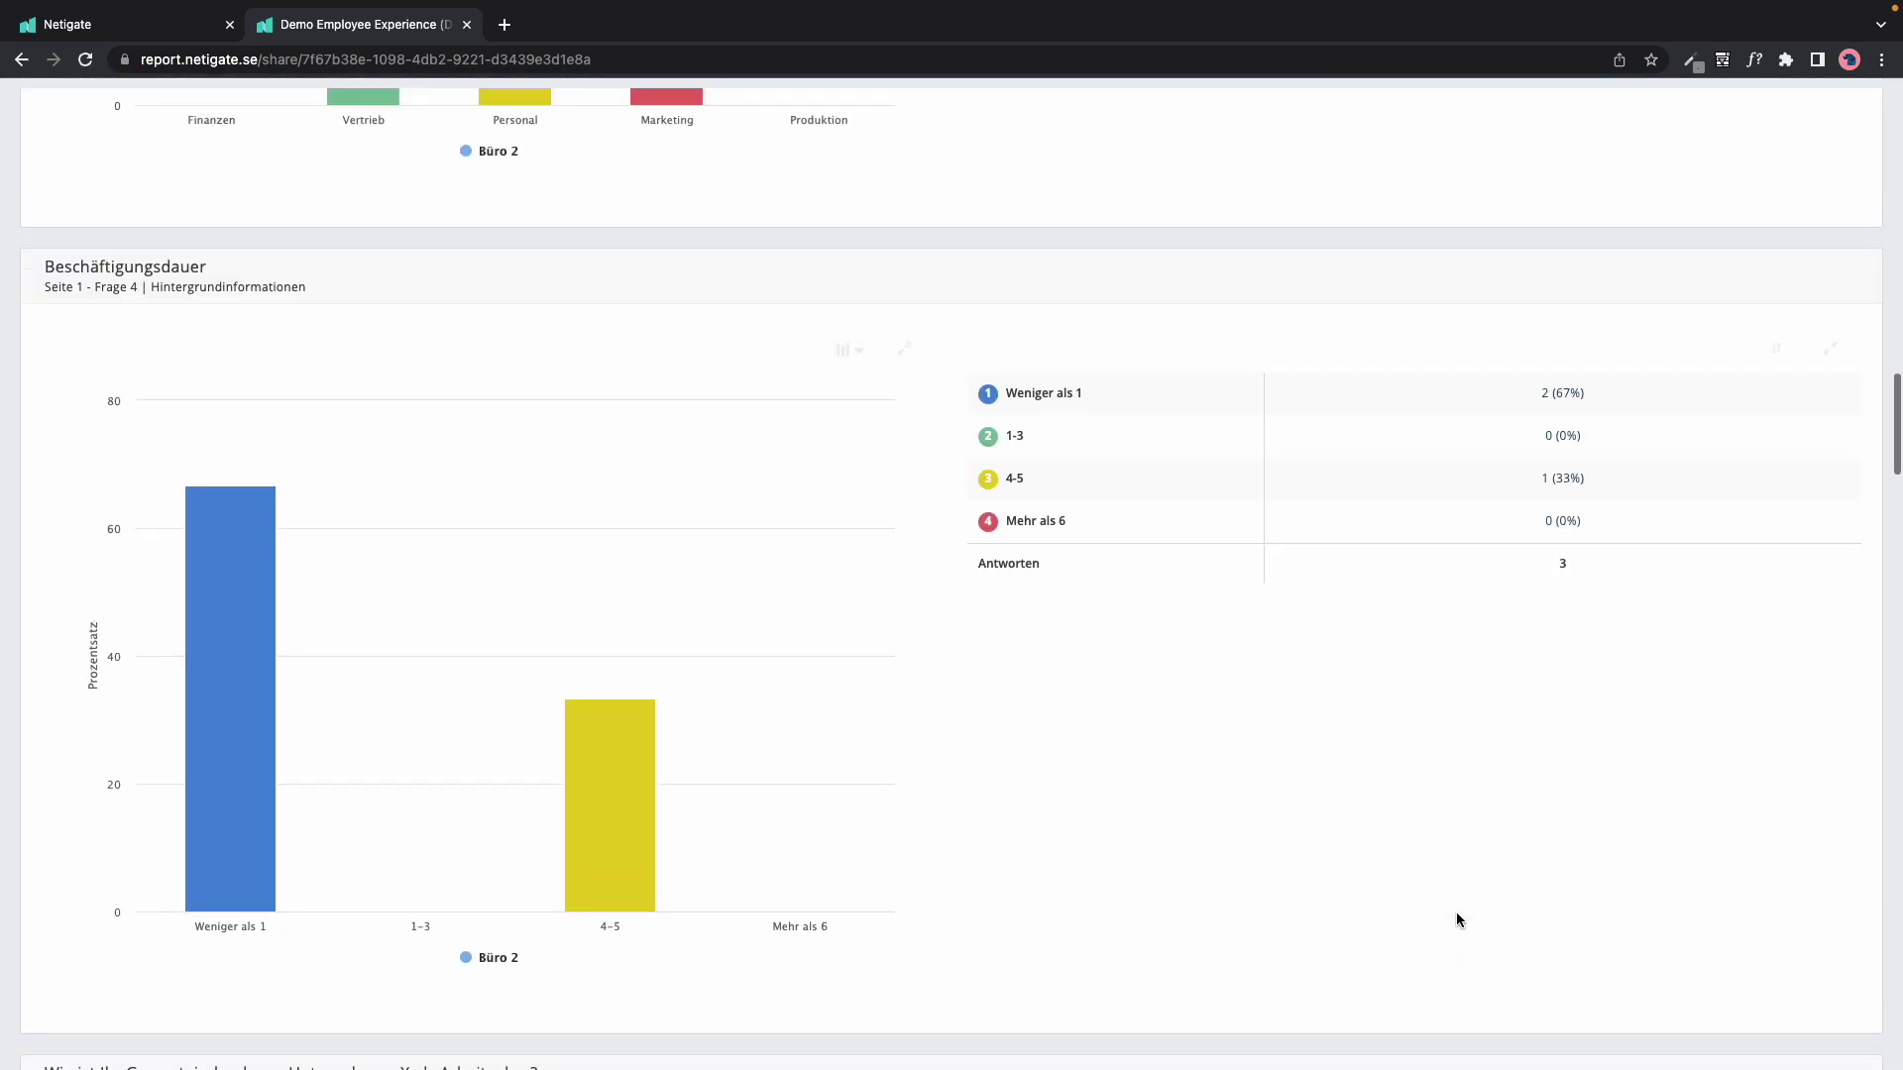
{"action": "scroll", "coordinate": [1456, 914], "scroll_direction": "up", "scroll_amount": 20}
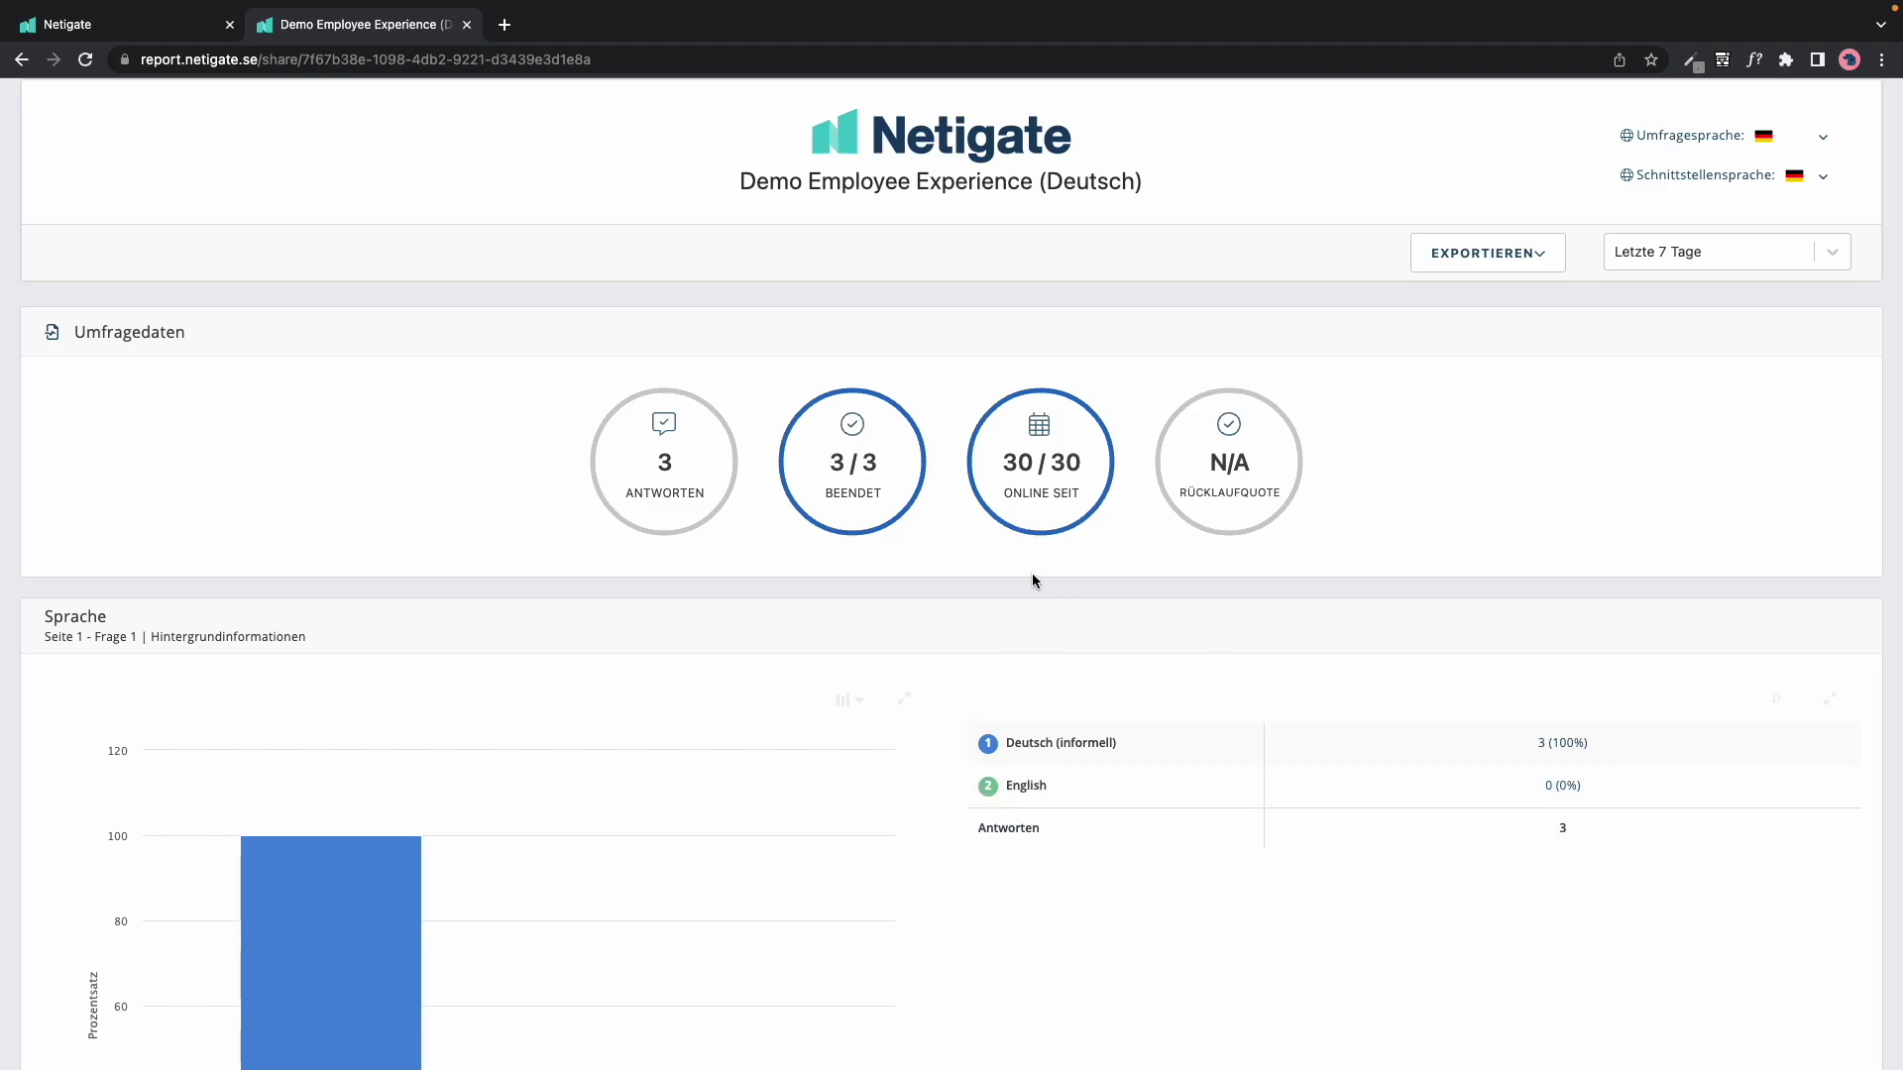
Step: Reload the shared report page to clear the Büro 2 filter
{"action": "left_click", "coordinate": [615, 60]}
{"action": "key", "text": "Return"}
{"action": "scroll", "coordinate": [1011, 613], "scroll_direction": "down", "scroll_amount": 1}
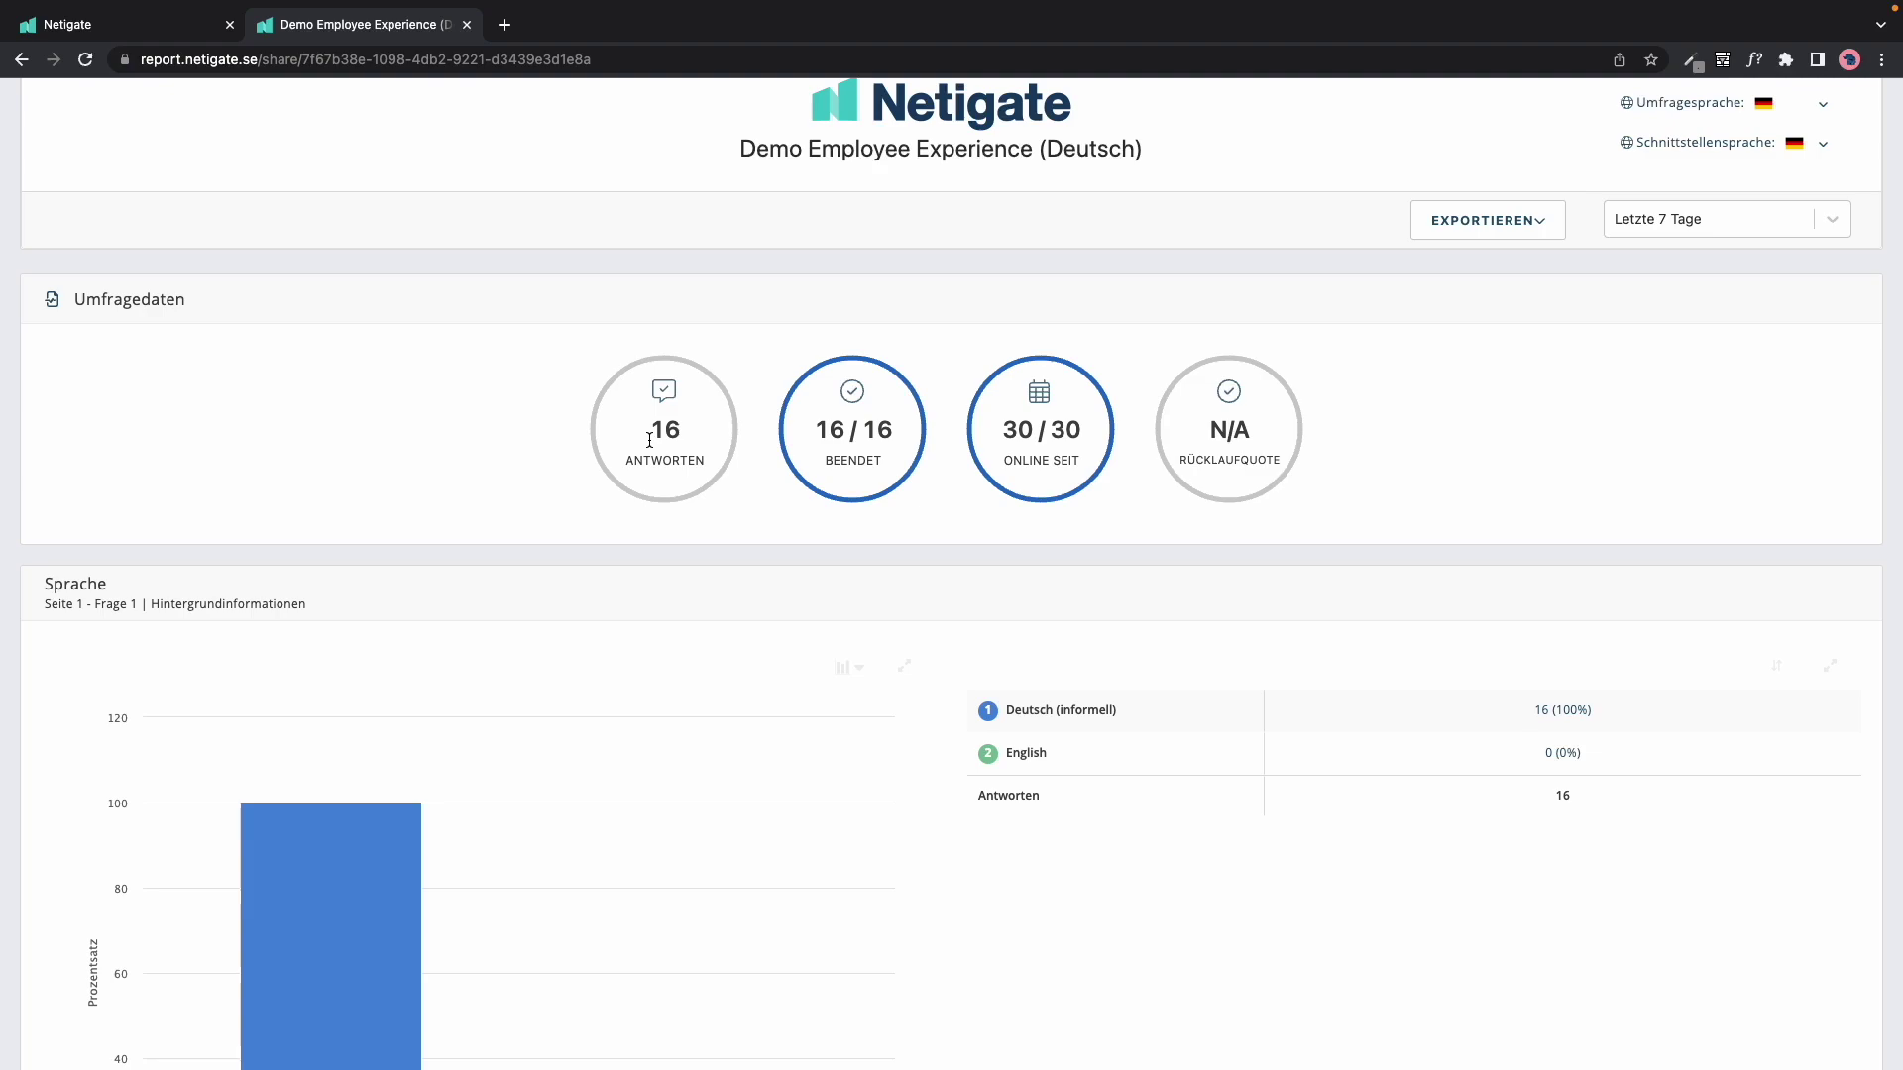
Step: Back in the Netigate report's sharing window, add a recipient e-mail address
{"action": "left_click", "coordinate": [155, 38]}
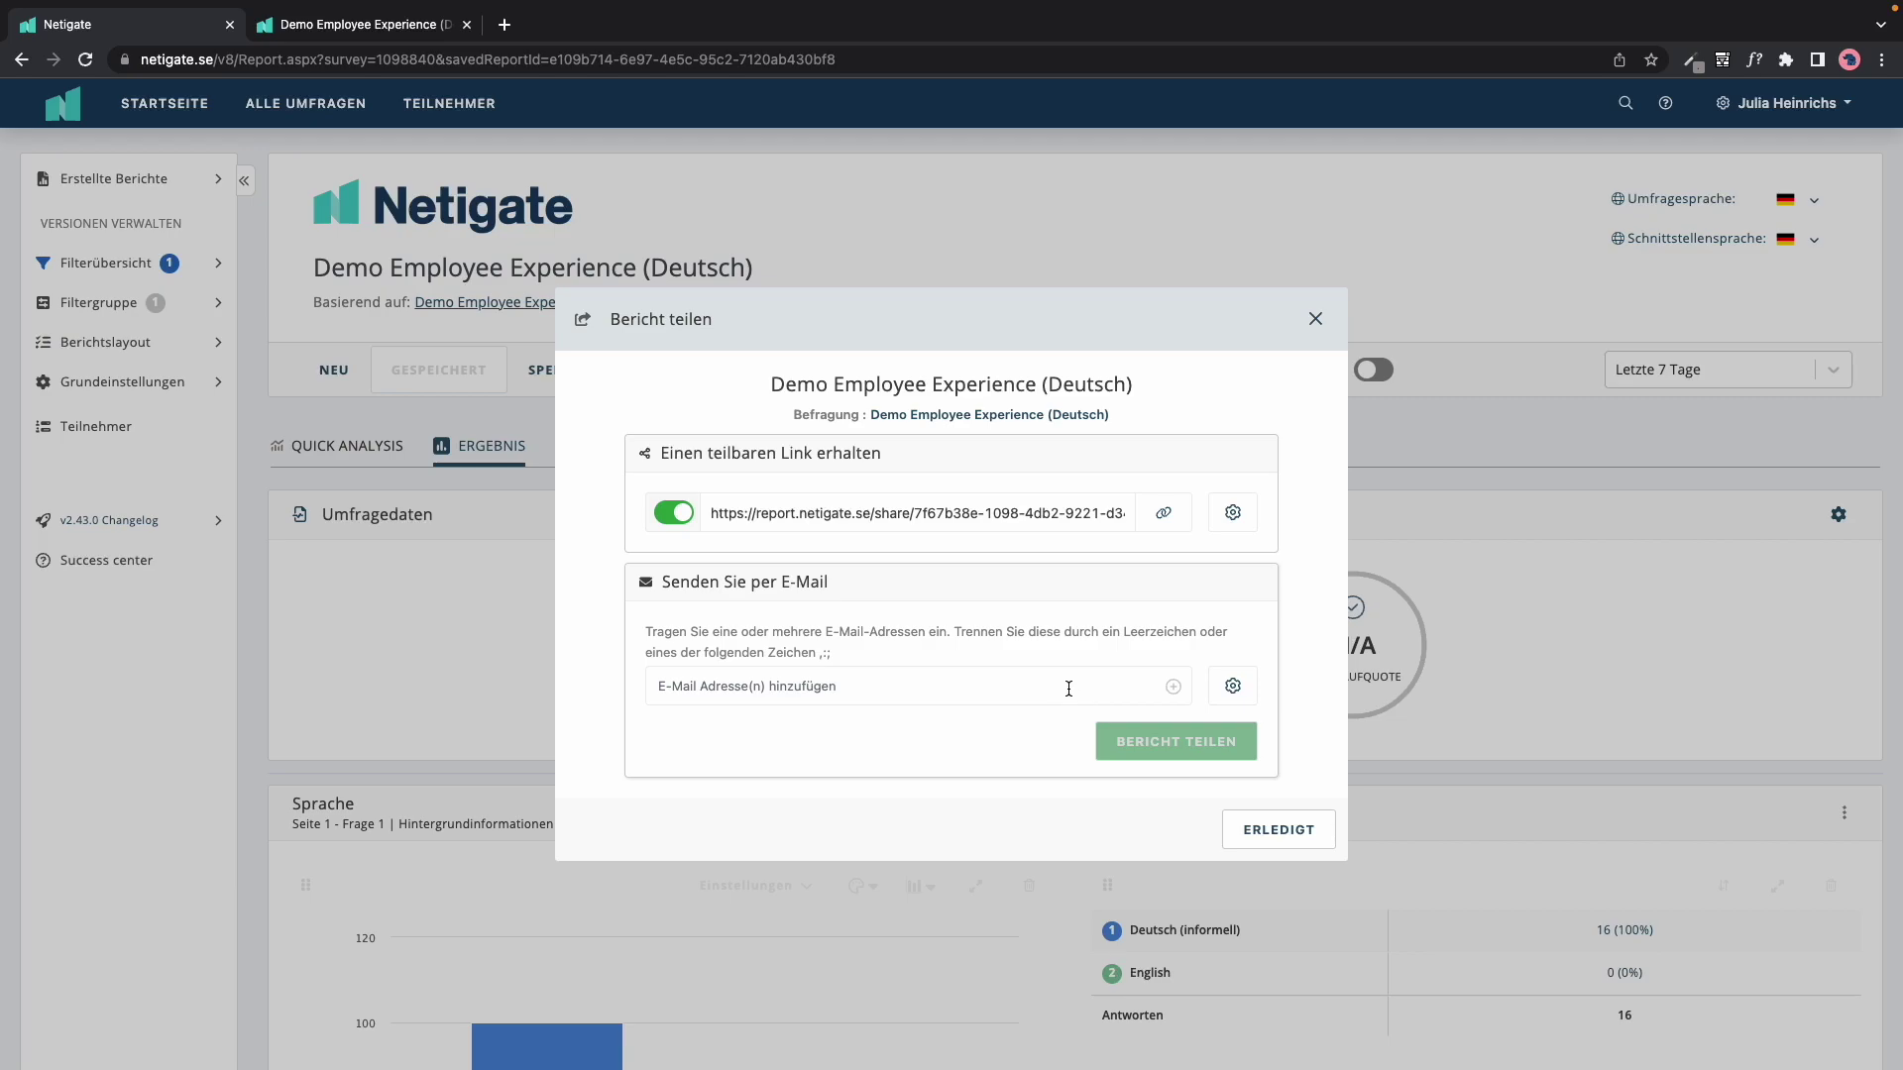
{"action": "left_click", "coordinate": [1129, 687]}
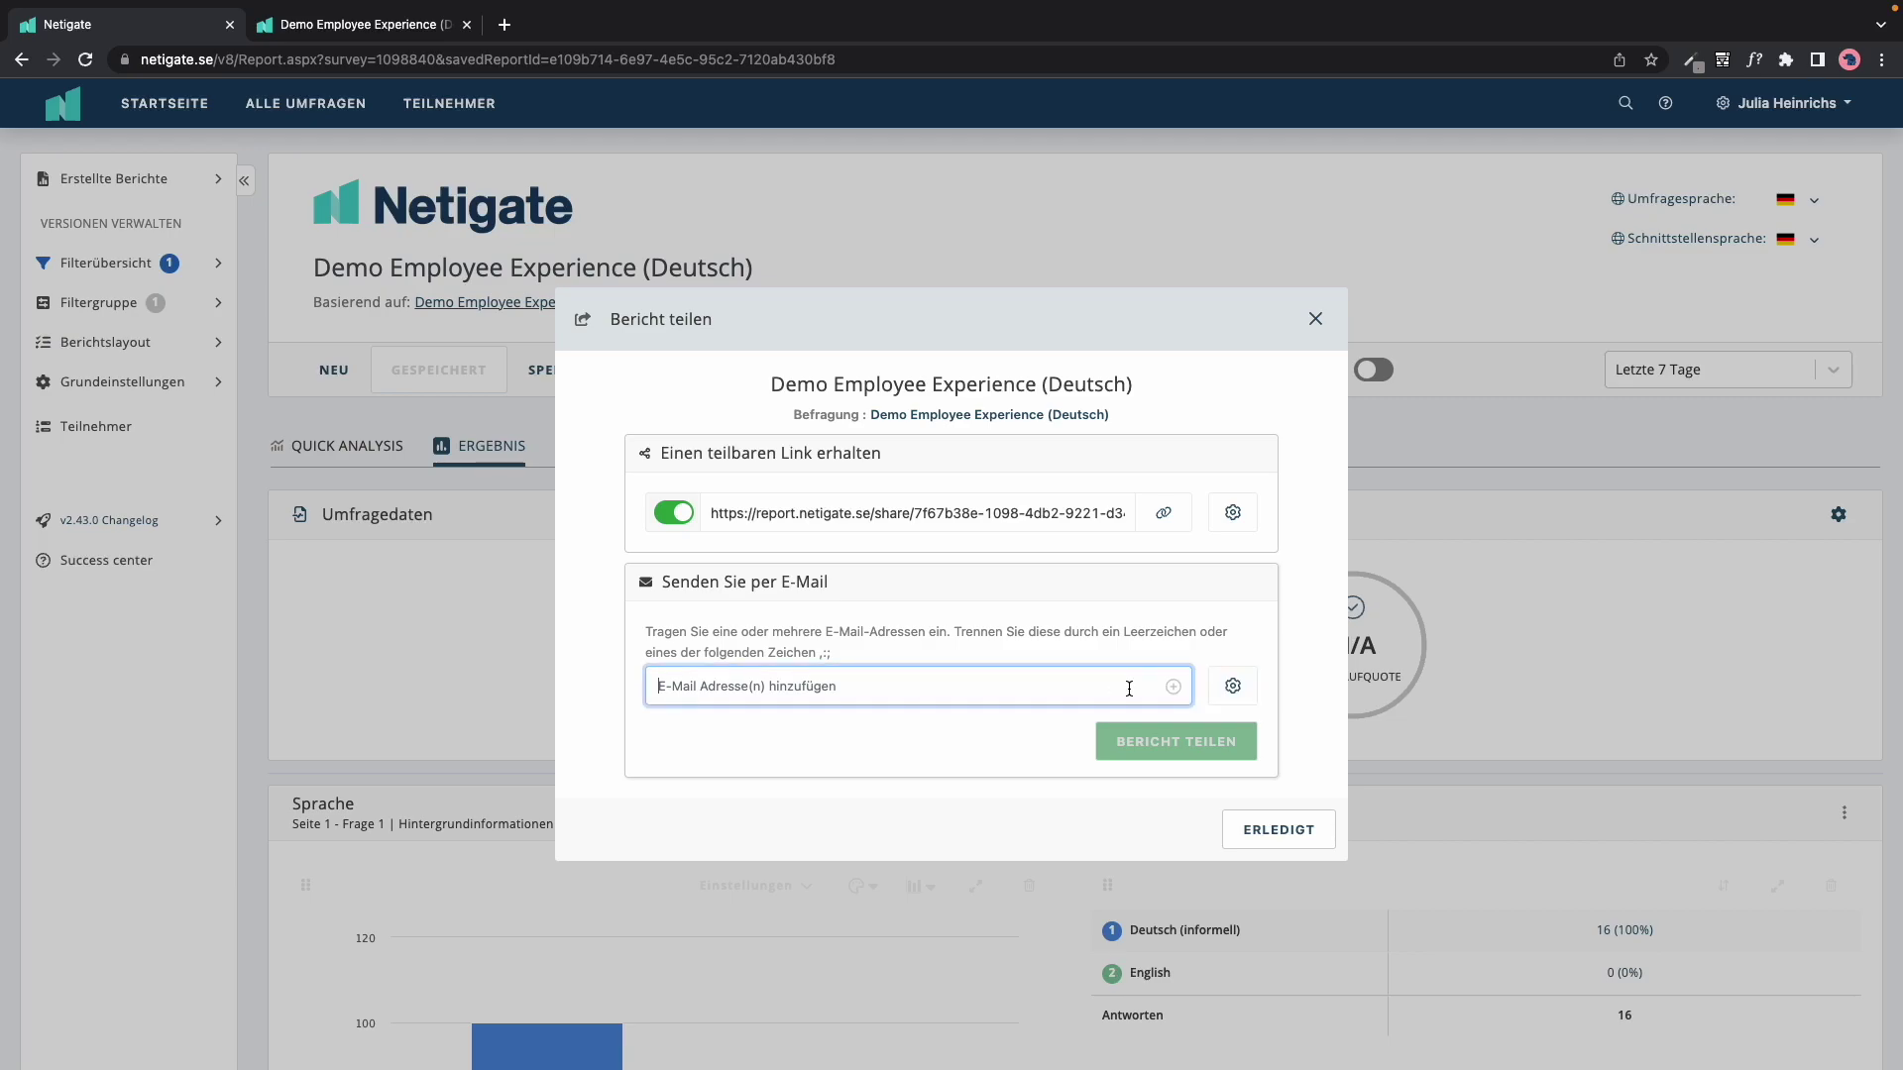
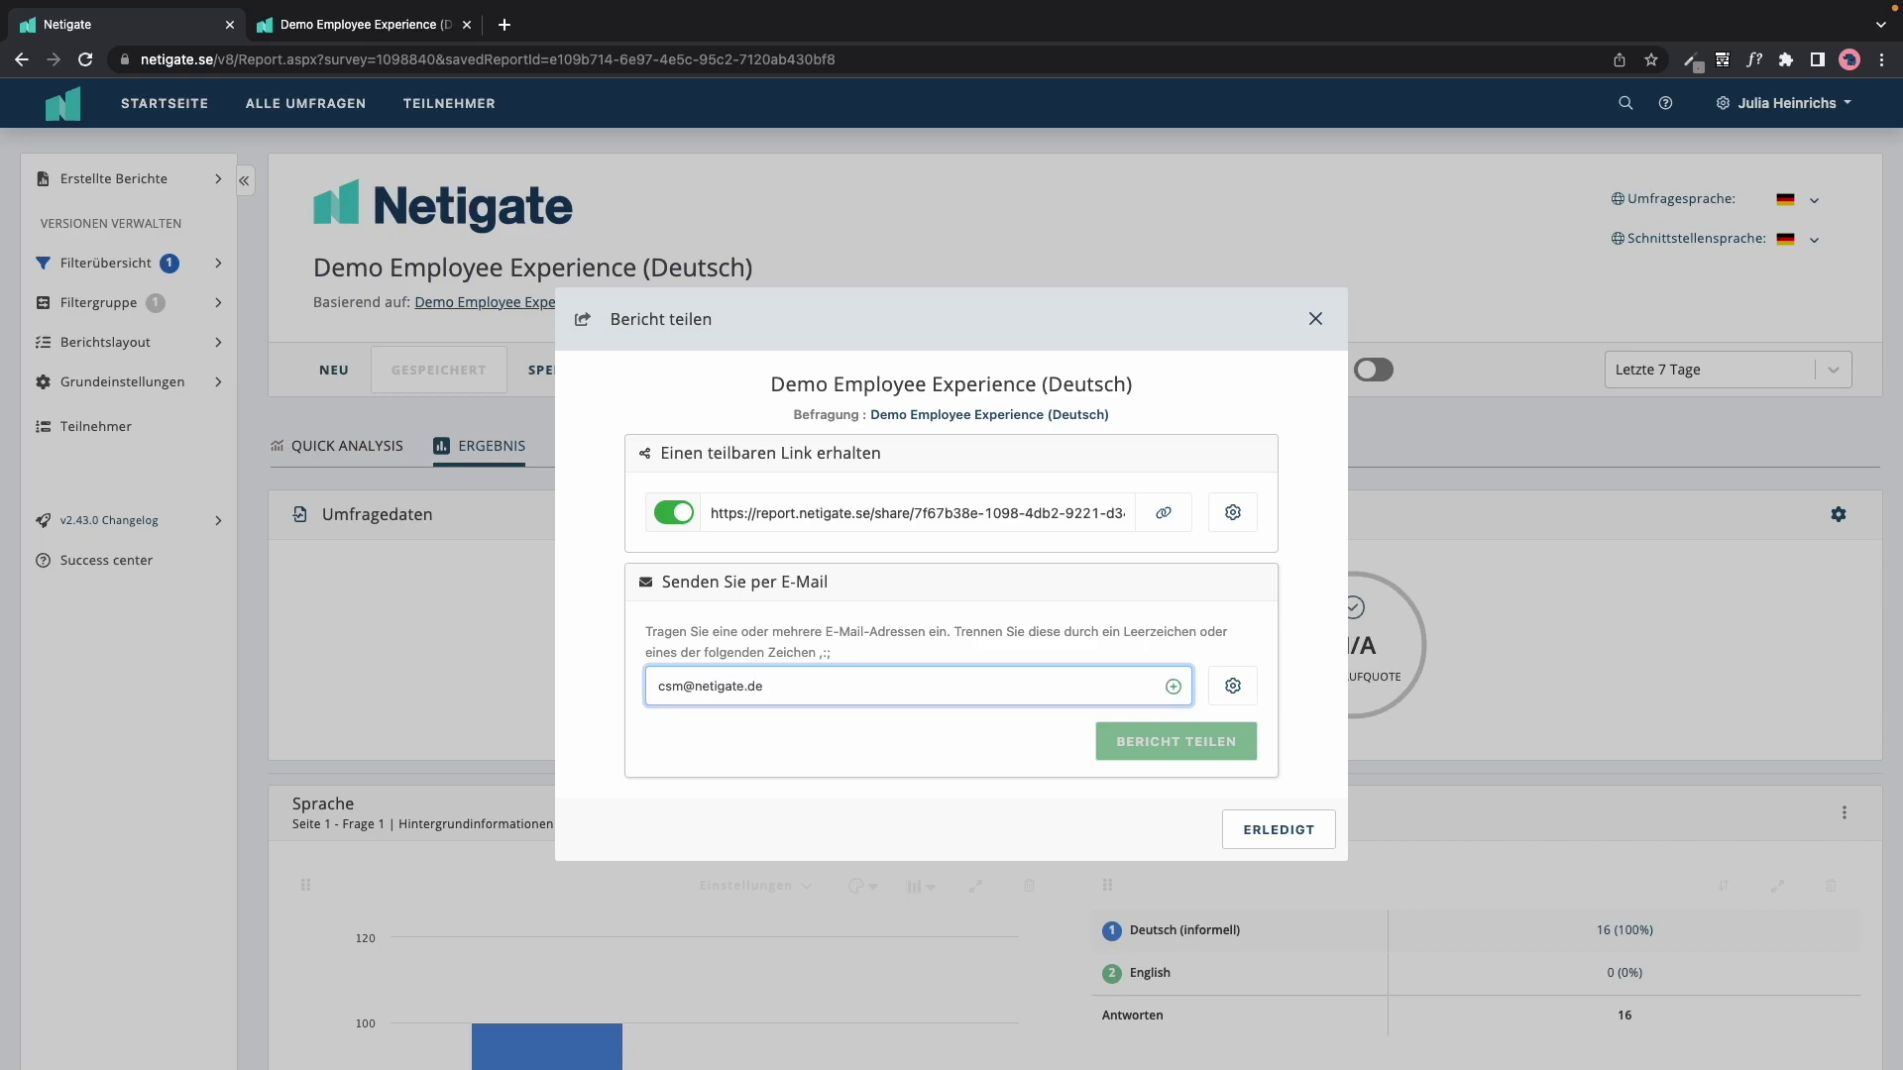
{"action": "key", "text": "Return"}
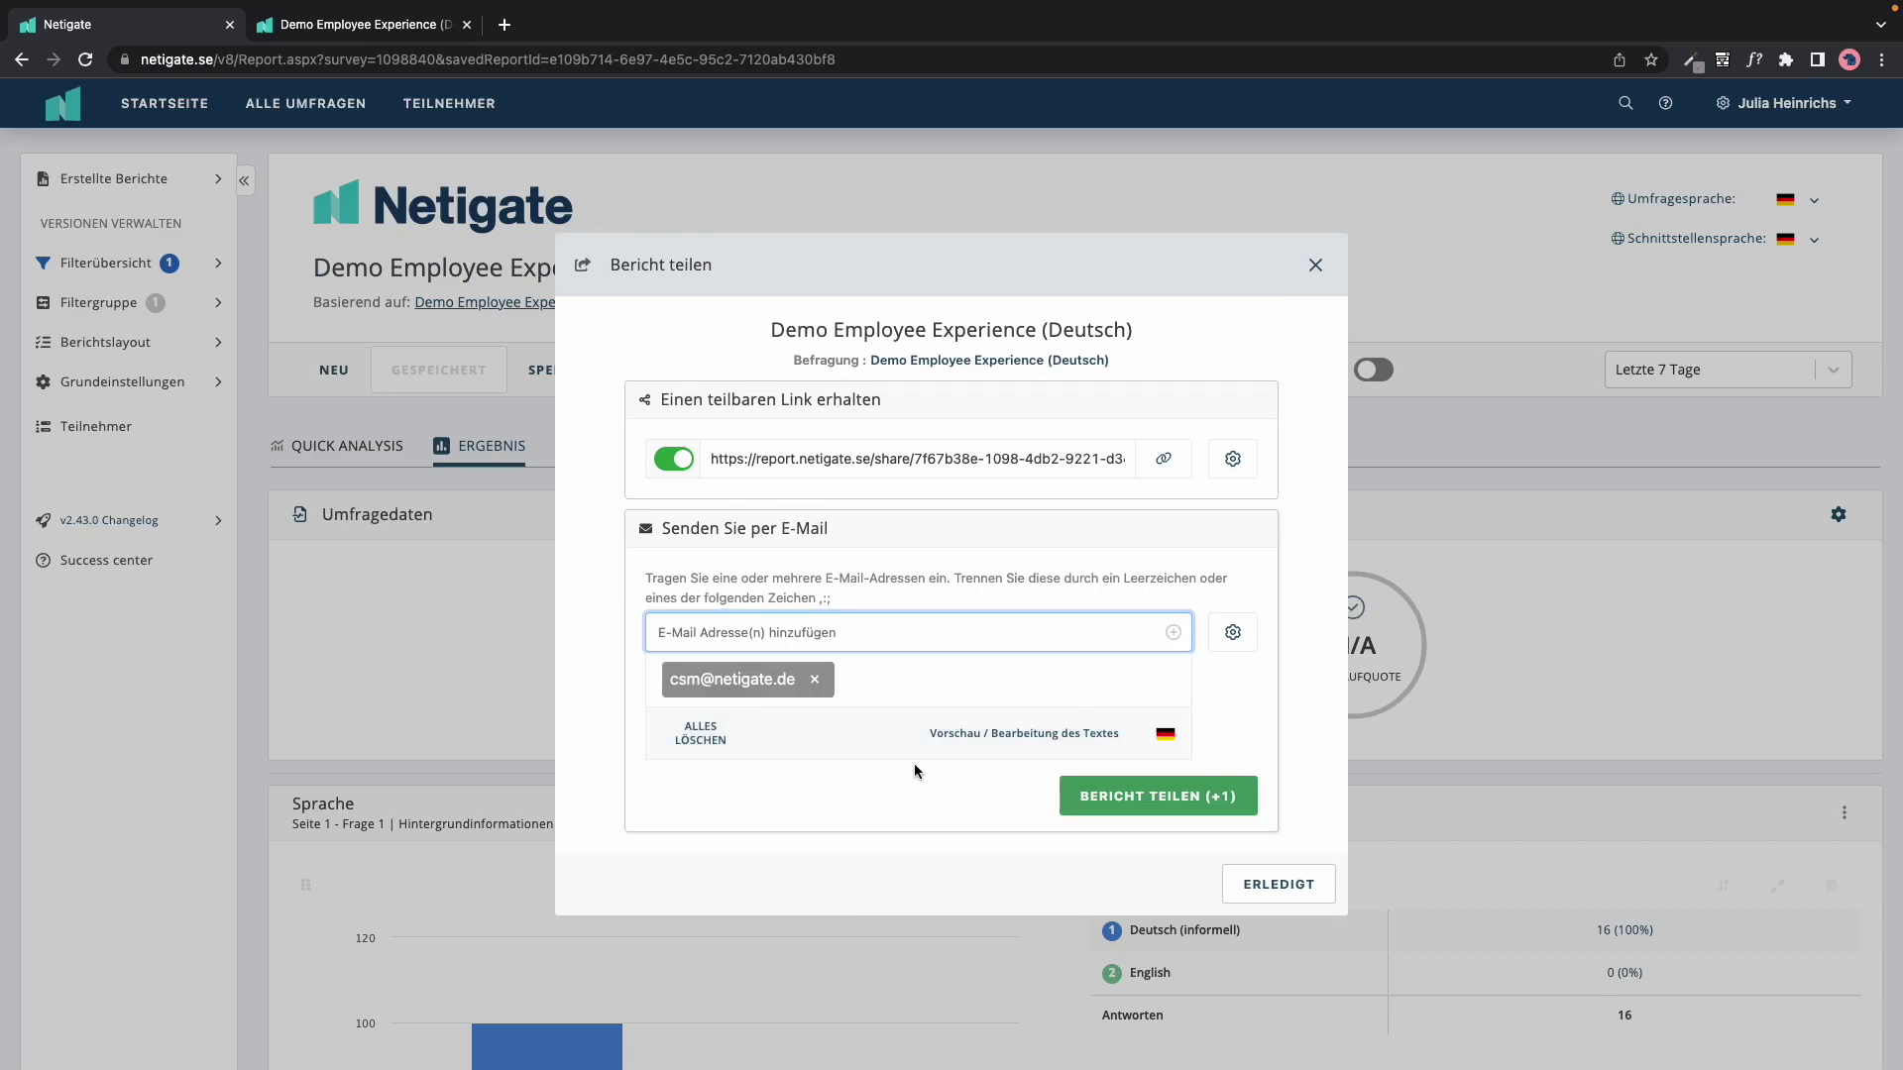
Step: Review the invitation e-mail preview and the e-mailed report settings, then finish with ERLEDIGT
{"action": "left_click", "coordinate": [1019, 735]}
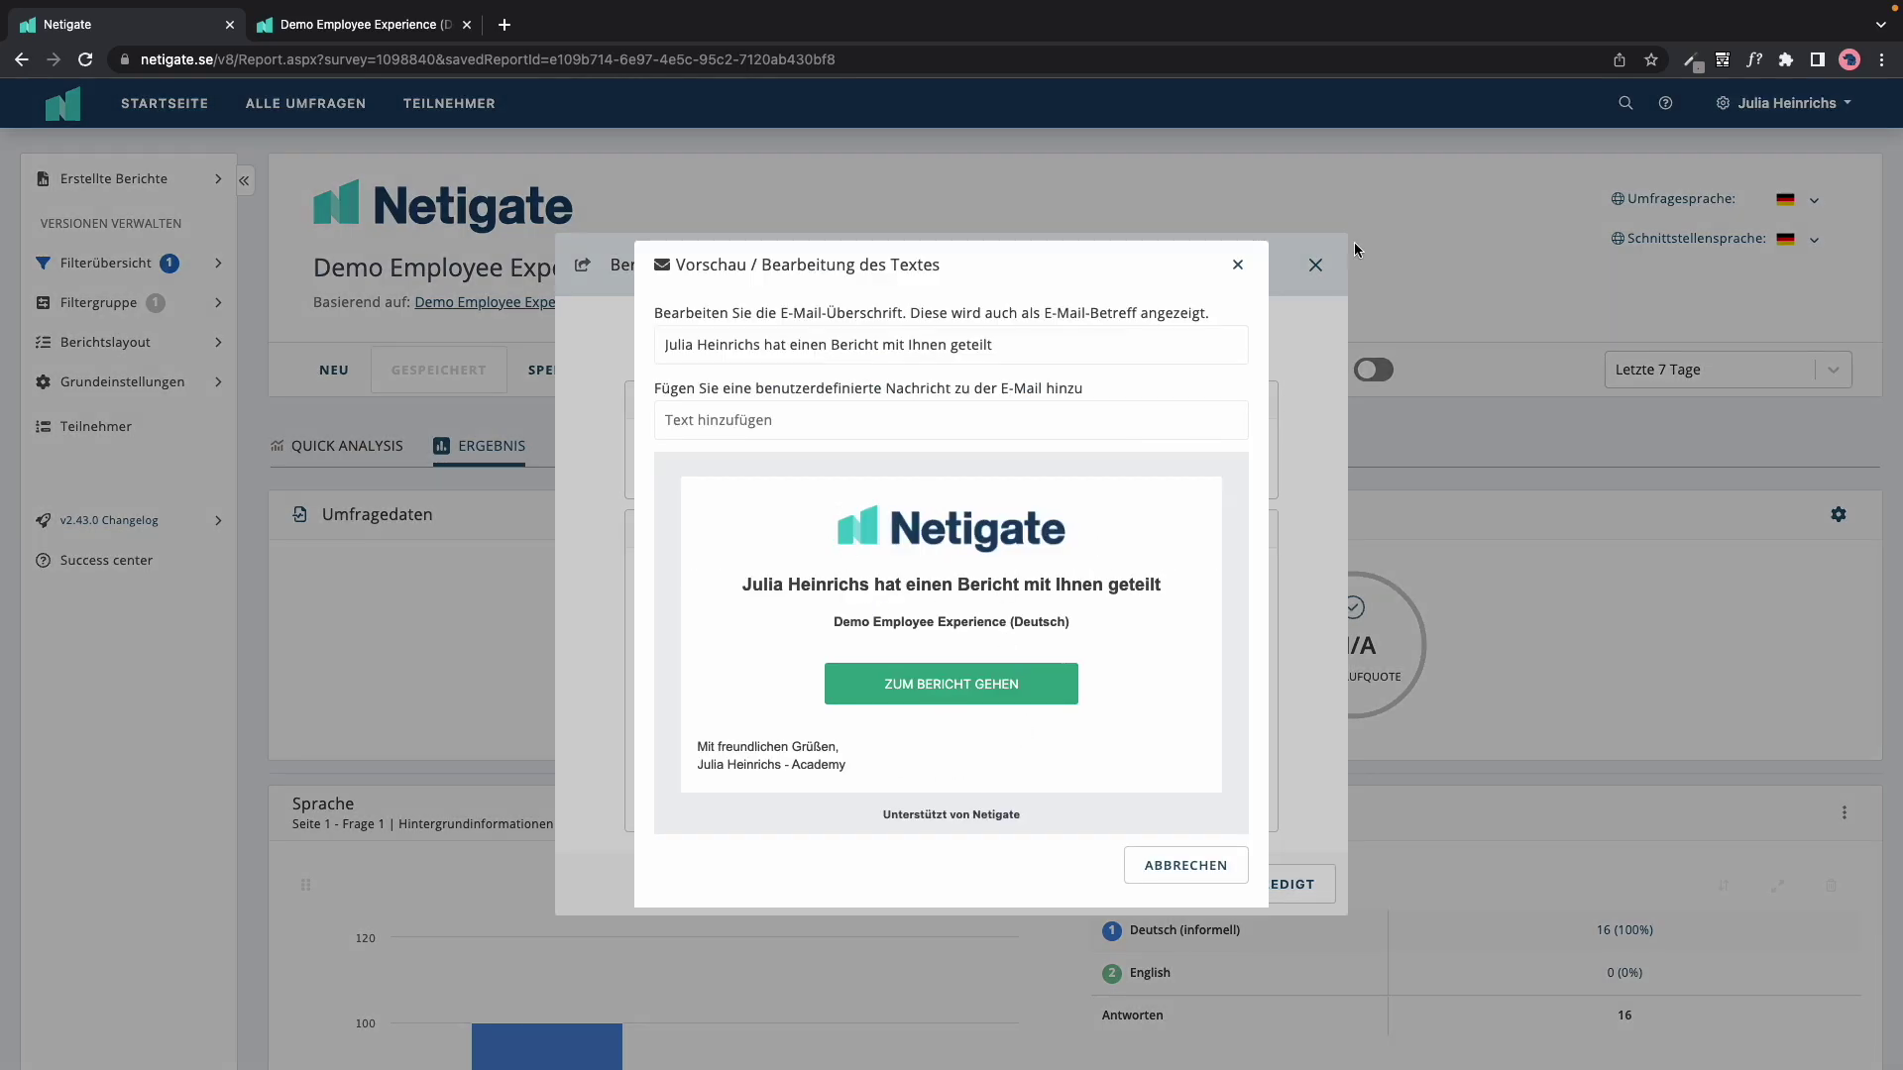
{"action": "left_click", "coordinate": [1234, 264]}
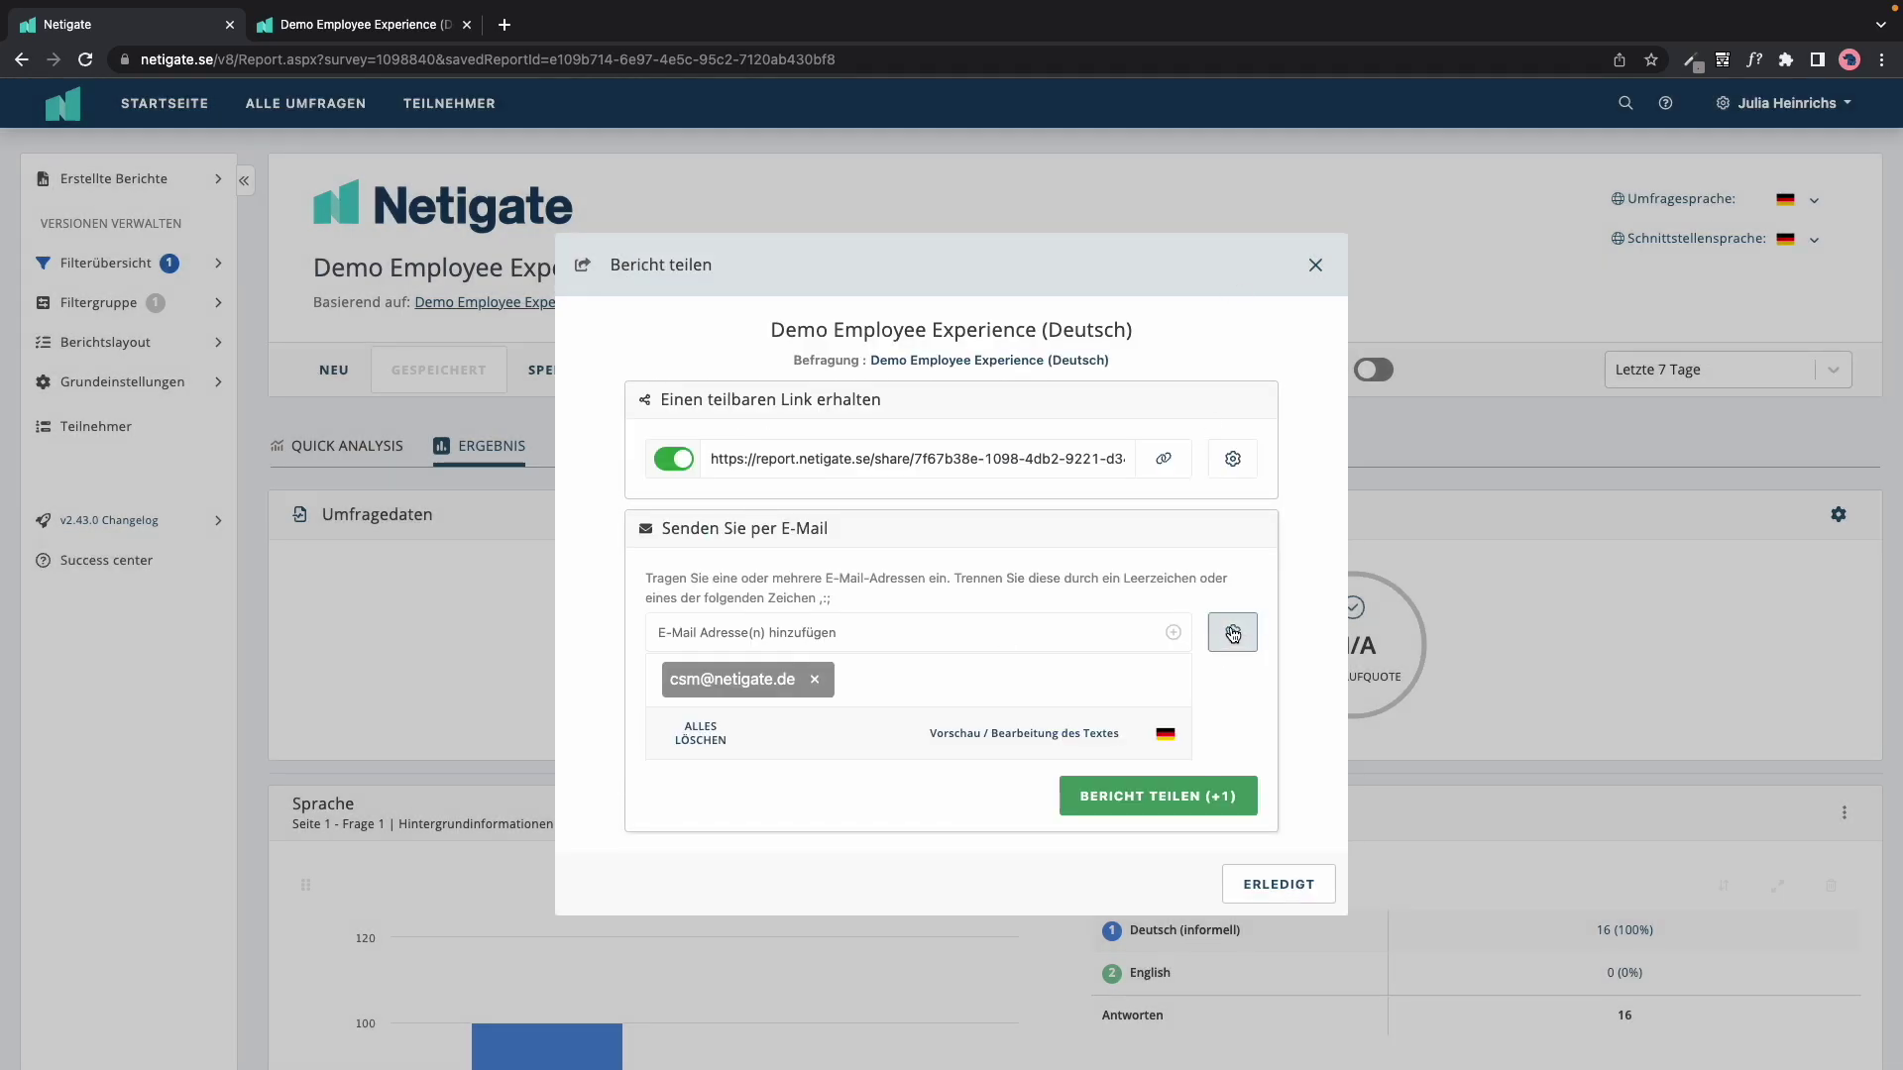
{"action": "left_click", "coordinate": [1232, 633]}
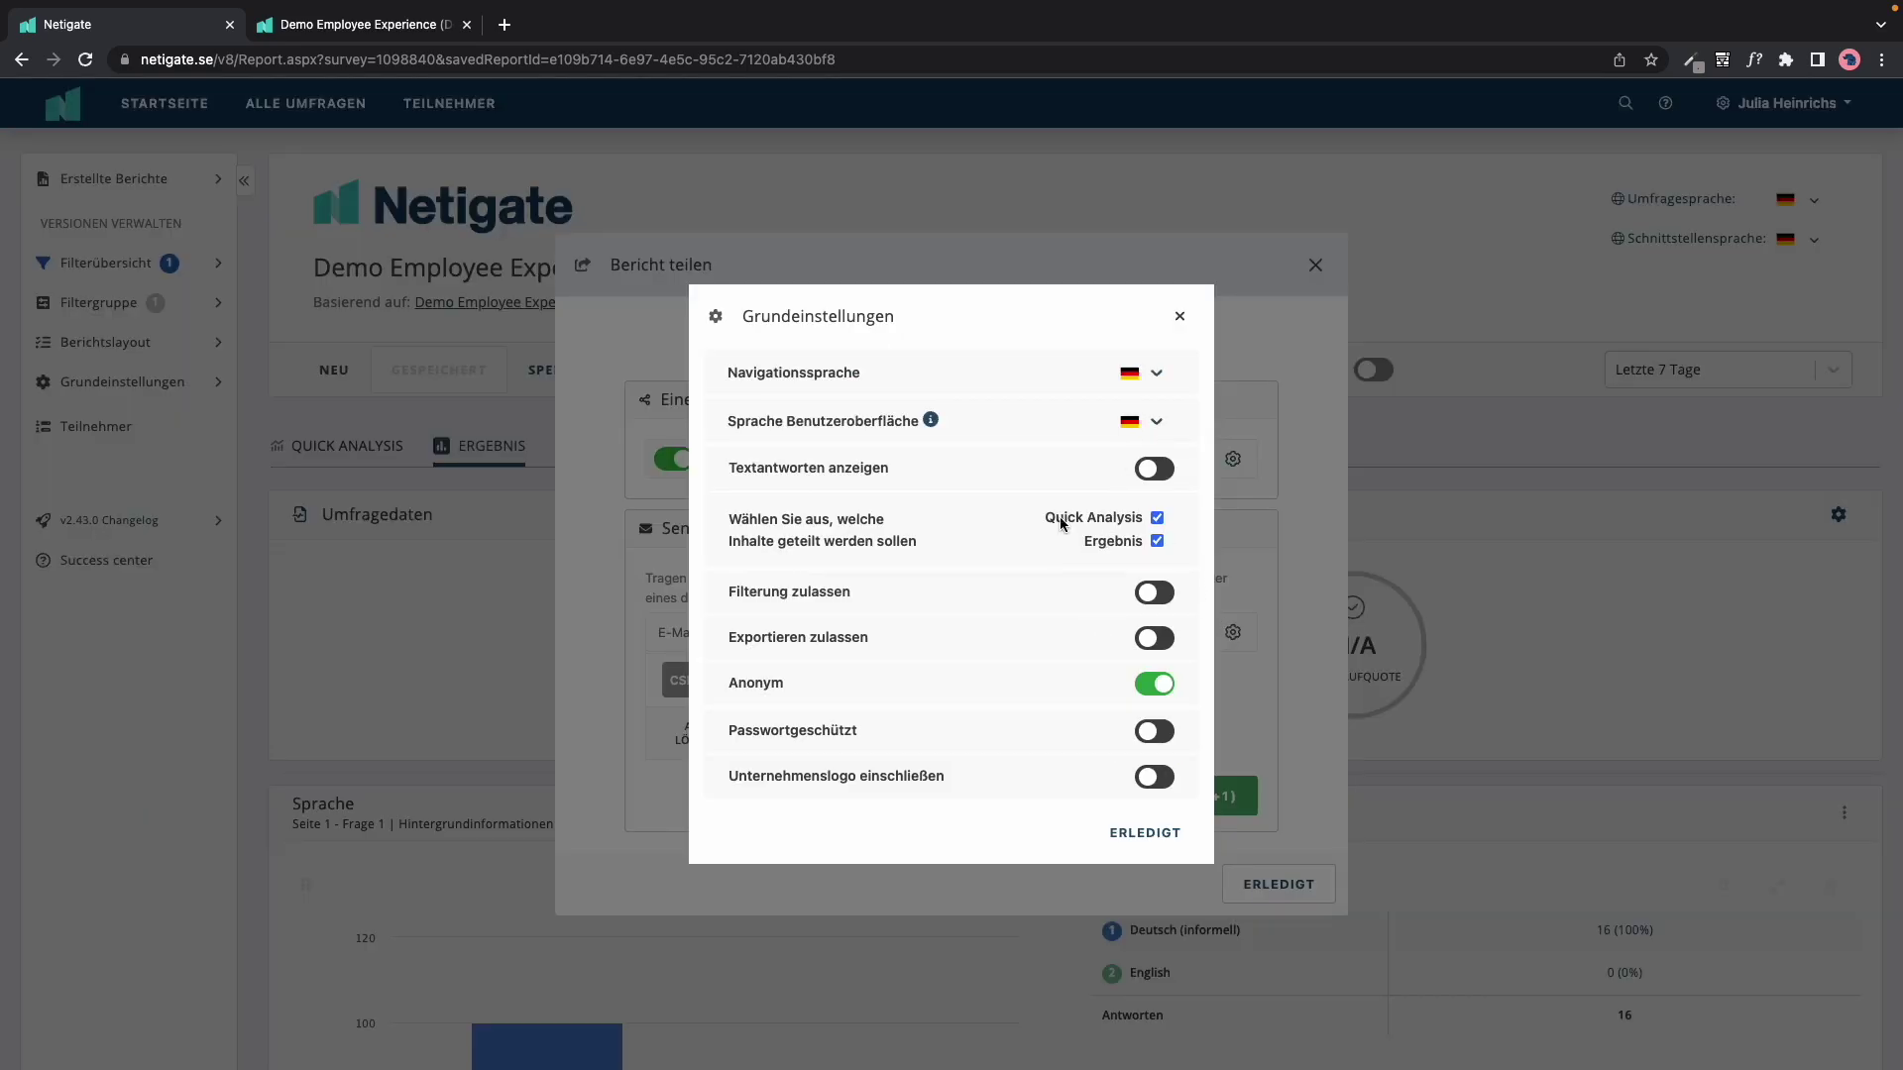
{"action": "left_click", "coordinate": [1180, 316]}
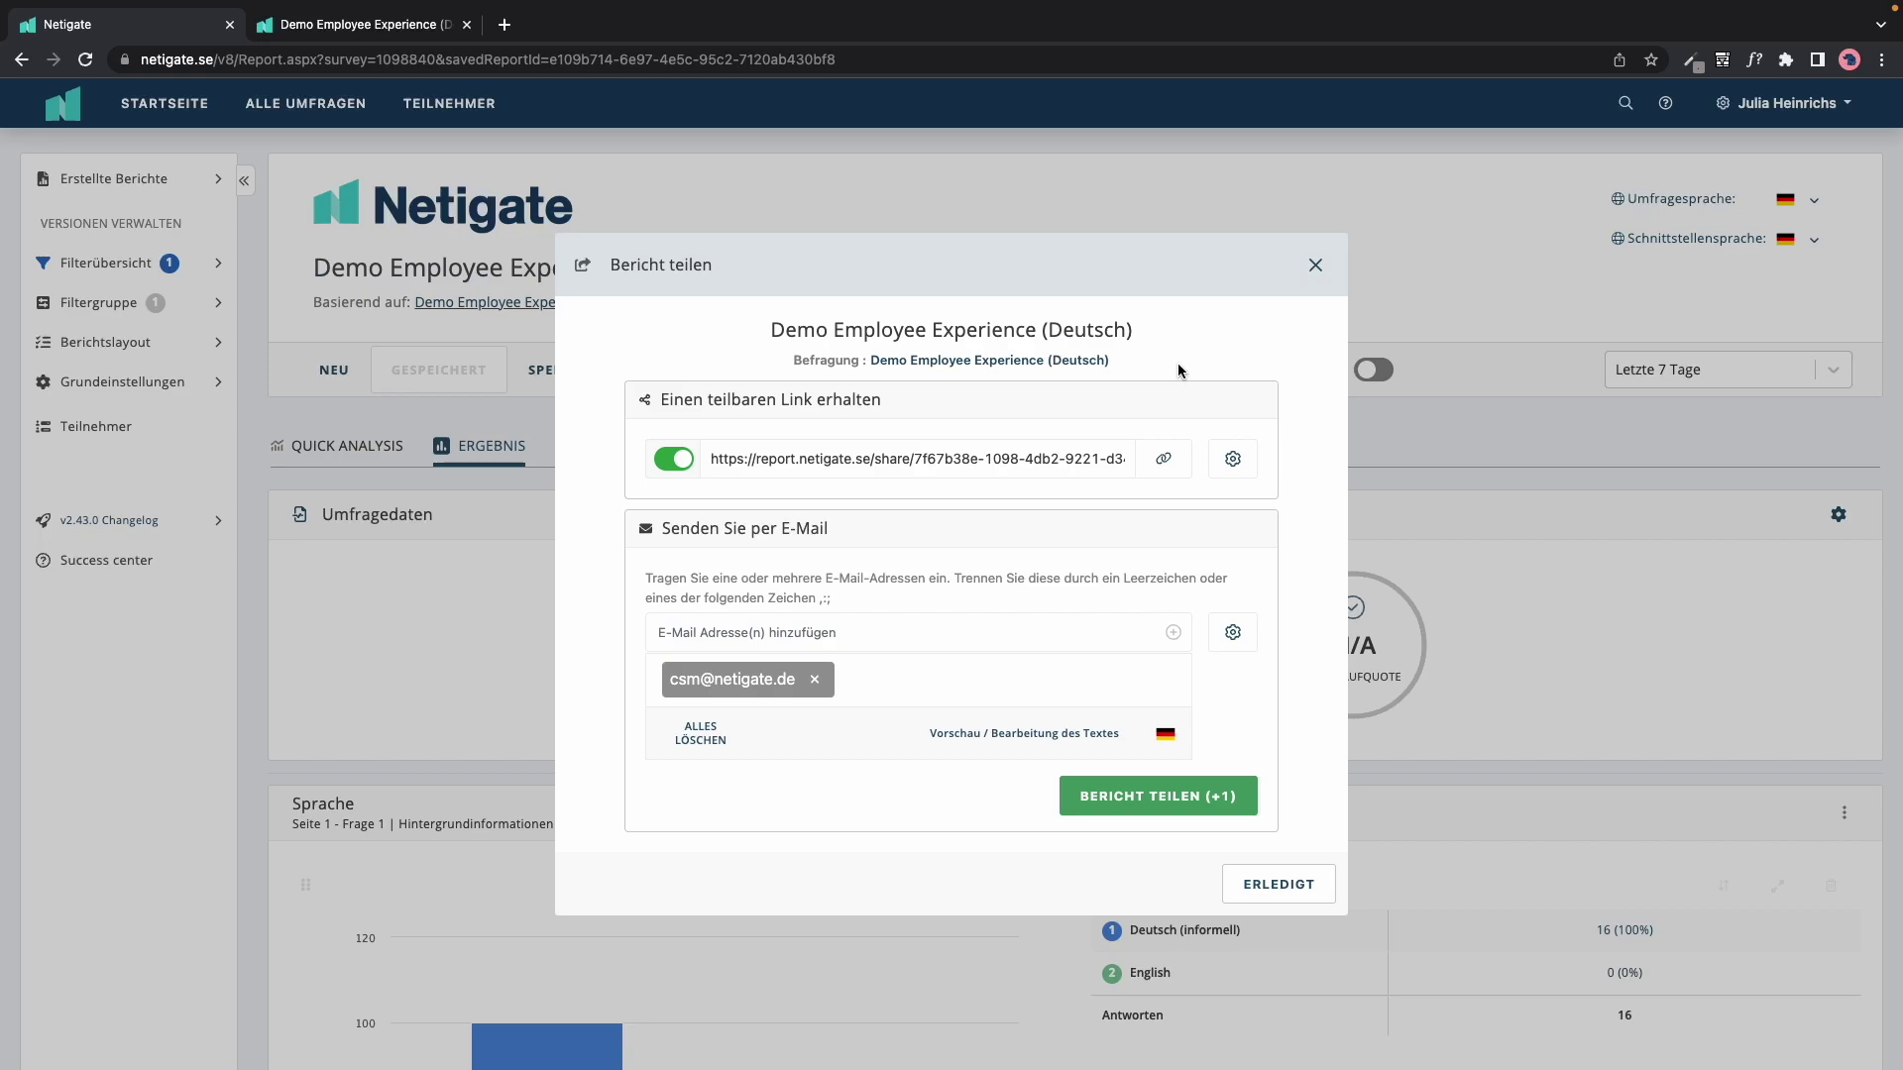
{"action": "left_click", "coordinate": [1293, 881]}
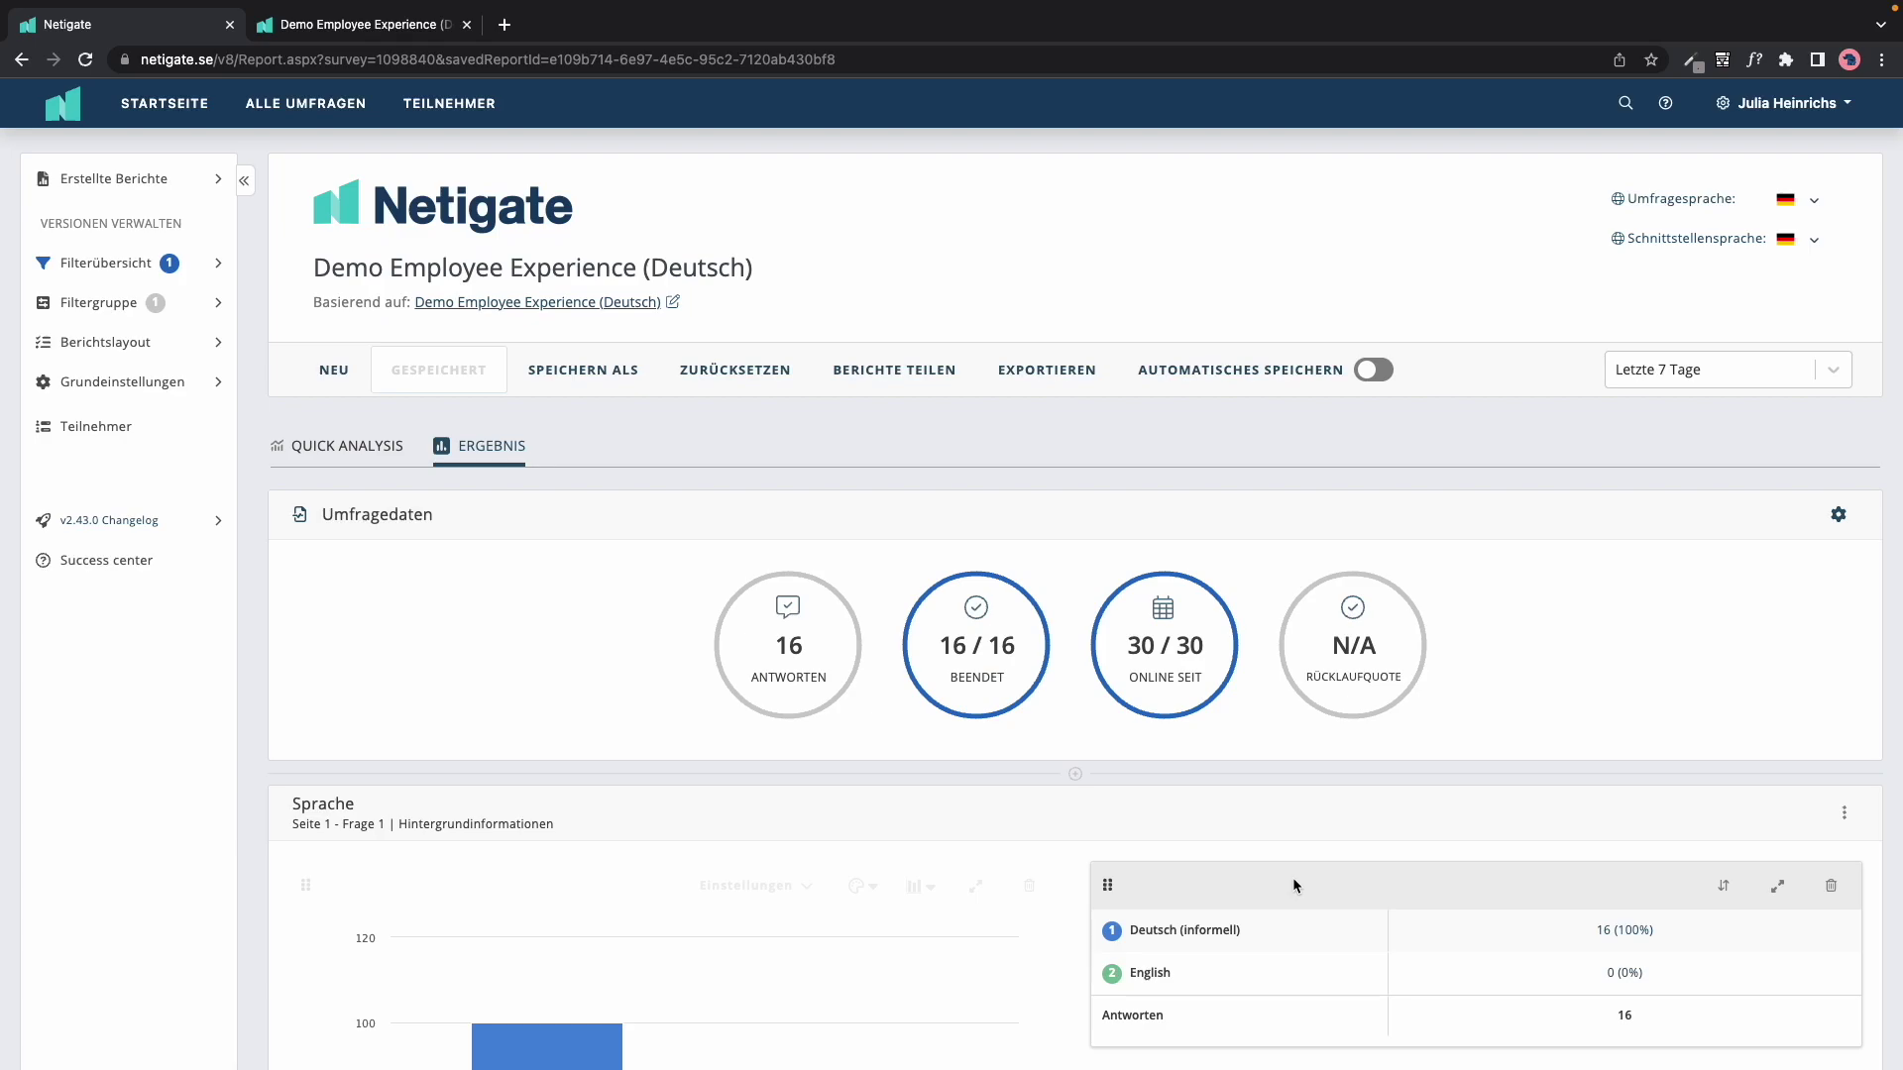